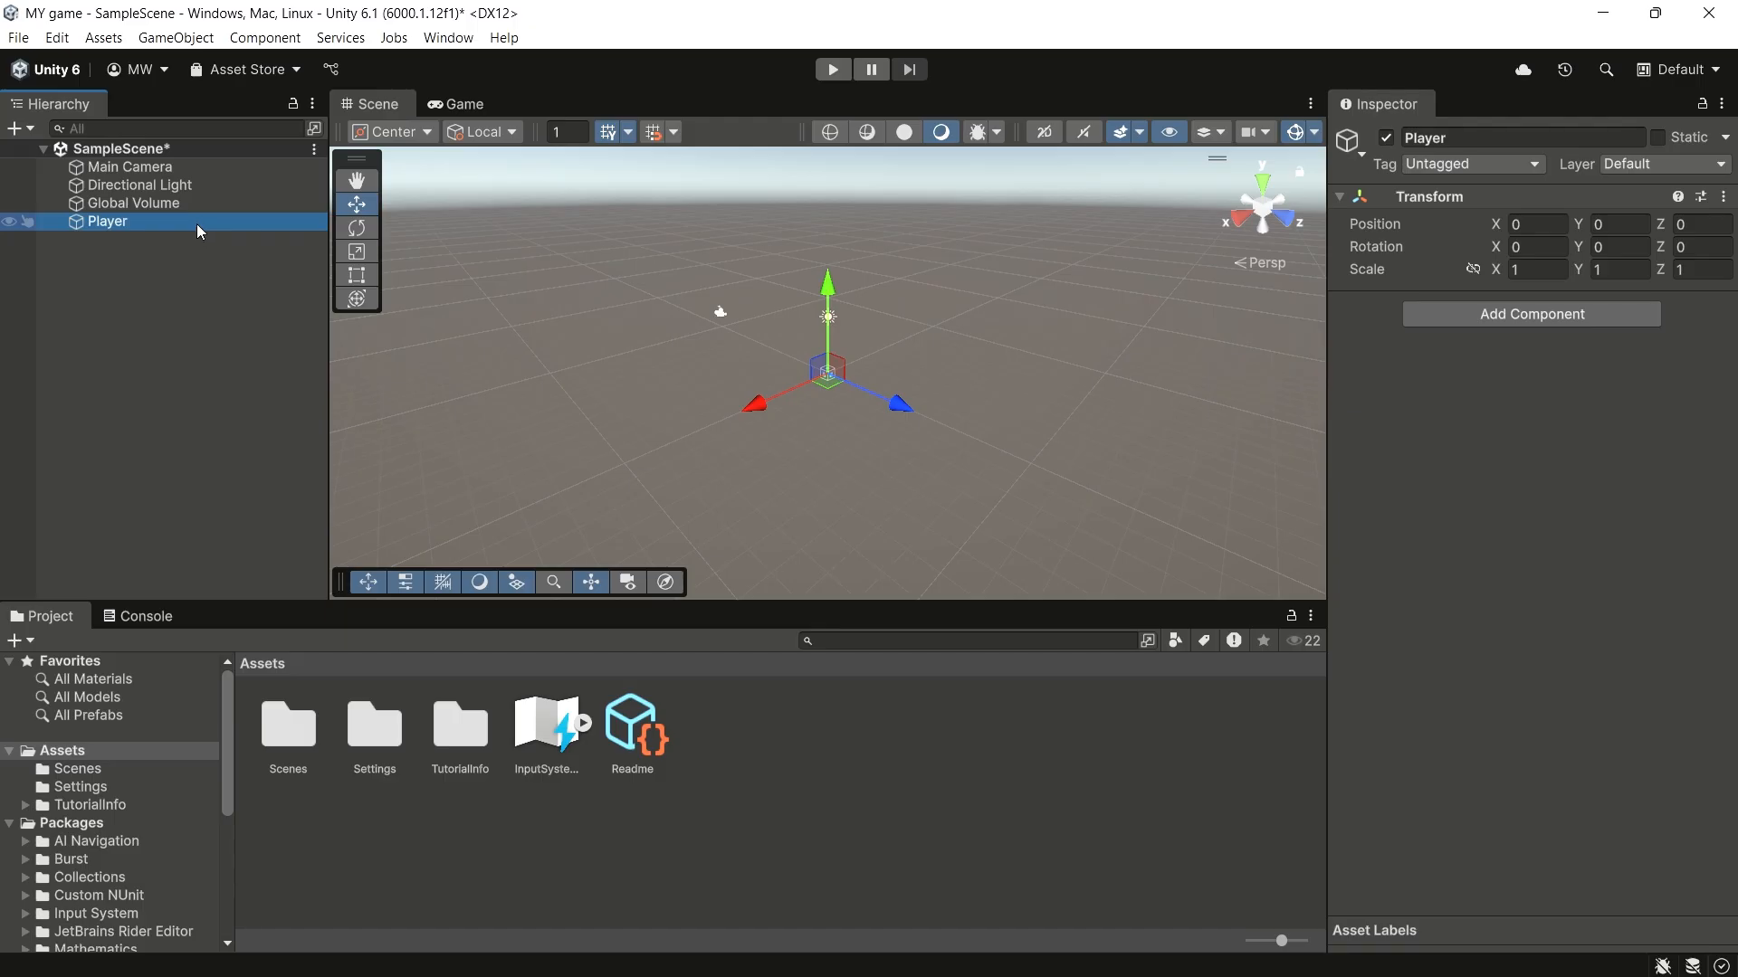
# Step: Add a 3D capsule as a child of the Player object and name it Player
pyautogui.rightClick(200, 231)
pyautogui.moveTo(308, 583)
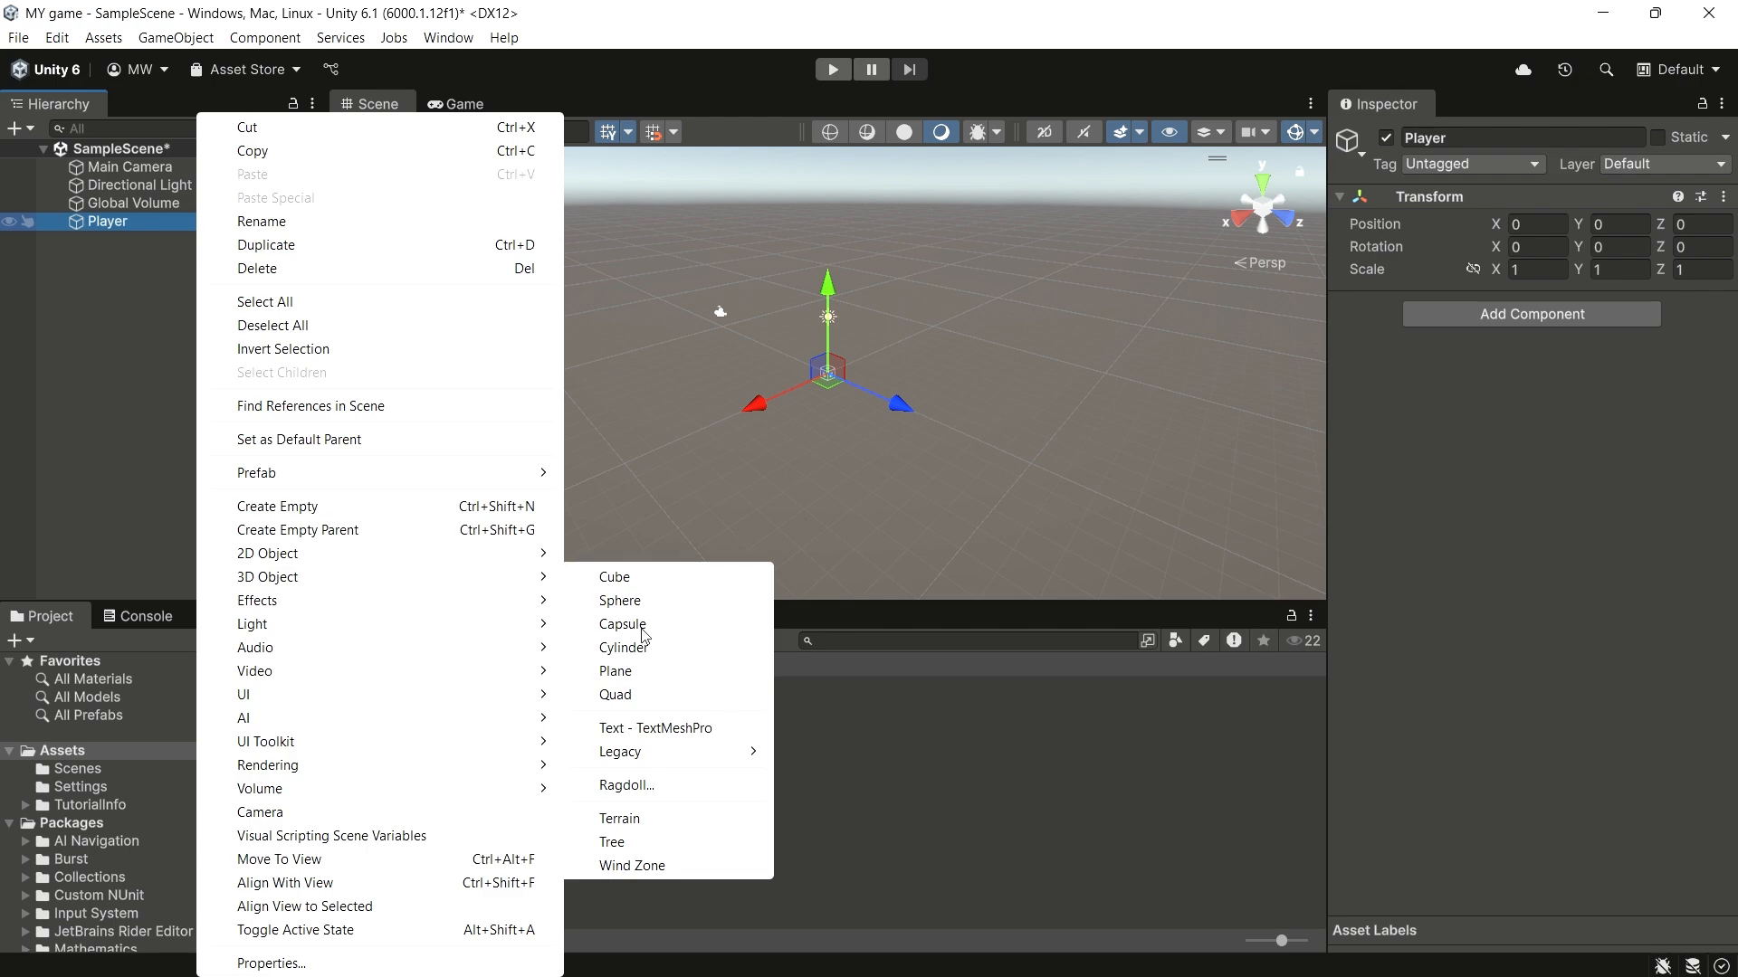
pyautogui.click(640, 629)
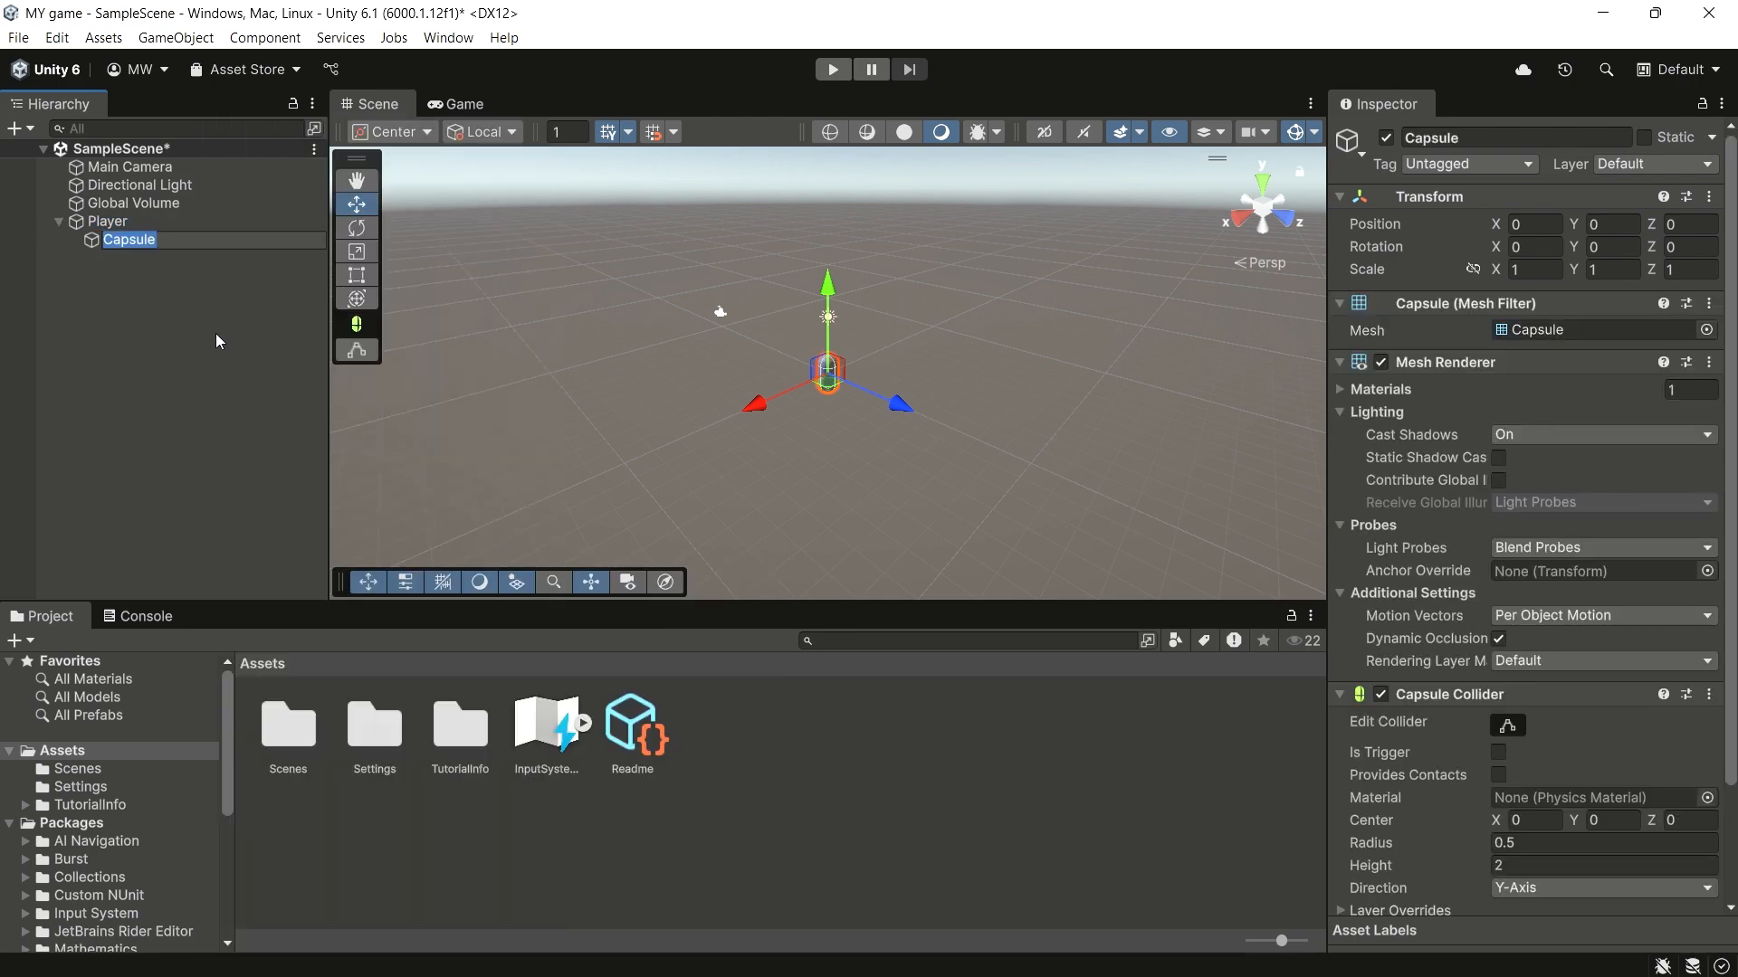
pyautogui.write('Player')
pyautogui.press('Return')
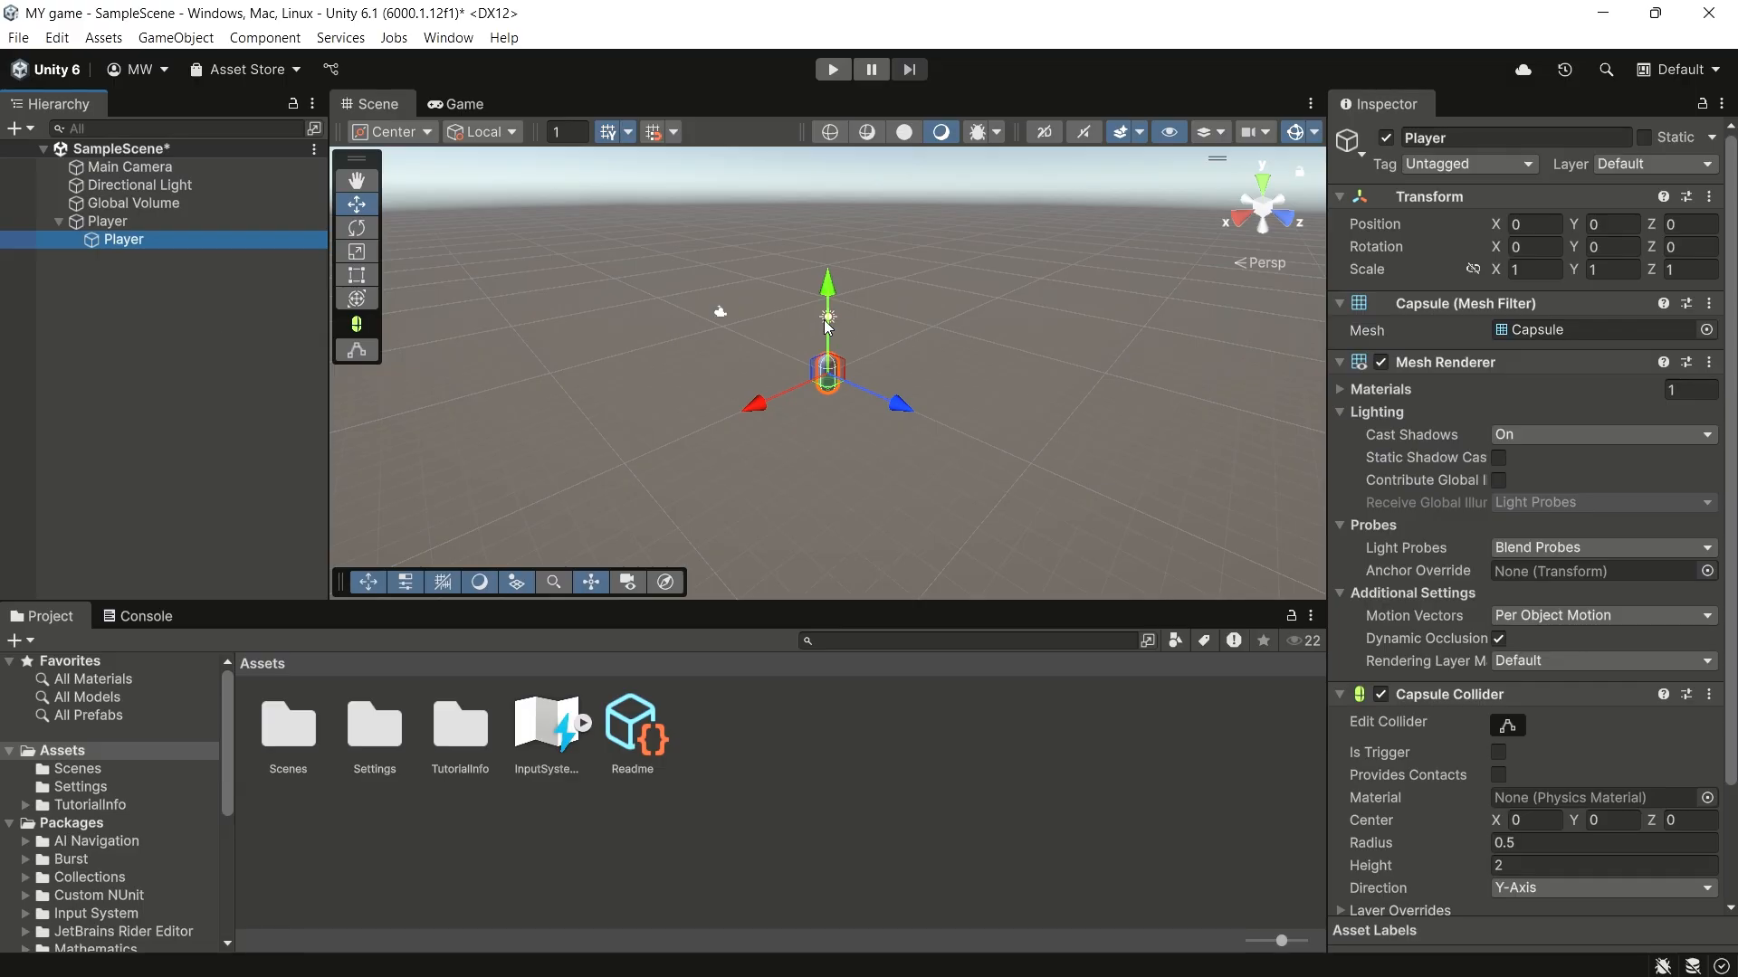
# Step: Move the Directional Light freehand to about X -7.67, Y -1.6, Z -10.76 and check the result in the game view
pyautogui.click(177, 185)
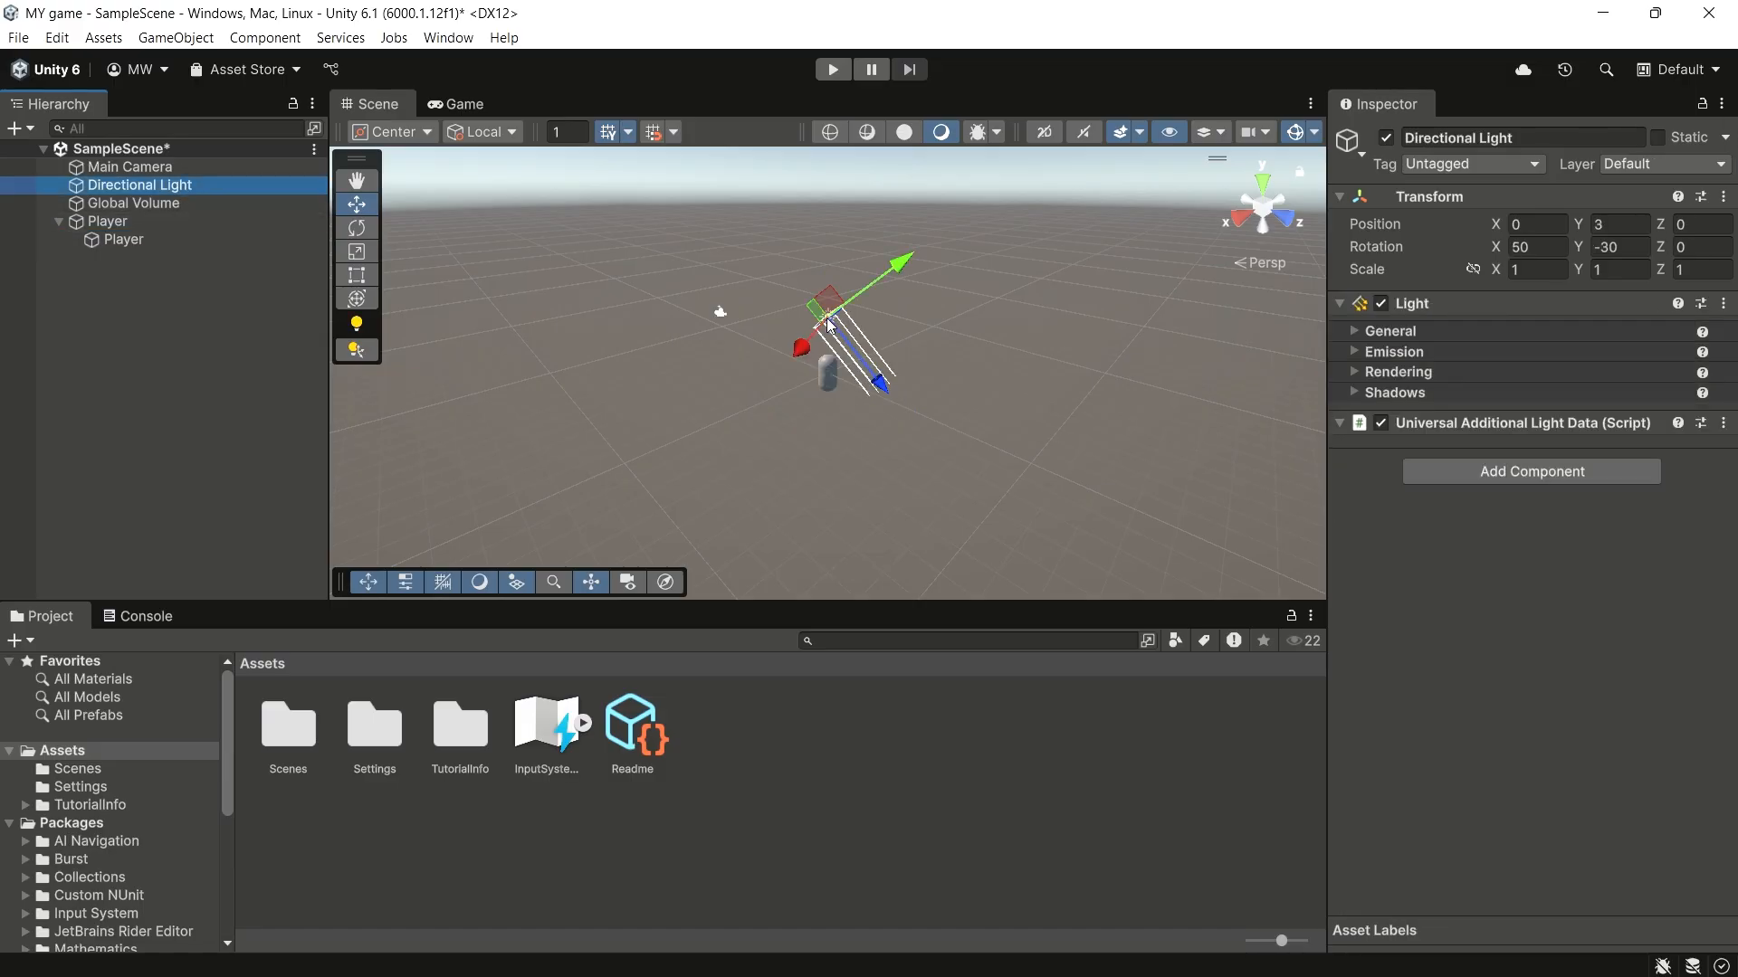
pyautogui.moveTo(829, 324)
pyautogui.mouseDown()
pyautogui.moveTo(746, 366)
pyautogui.moveTo(798, 324)
pyautogui.mouseUp()
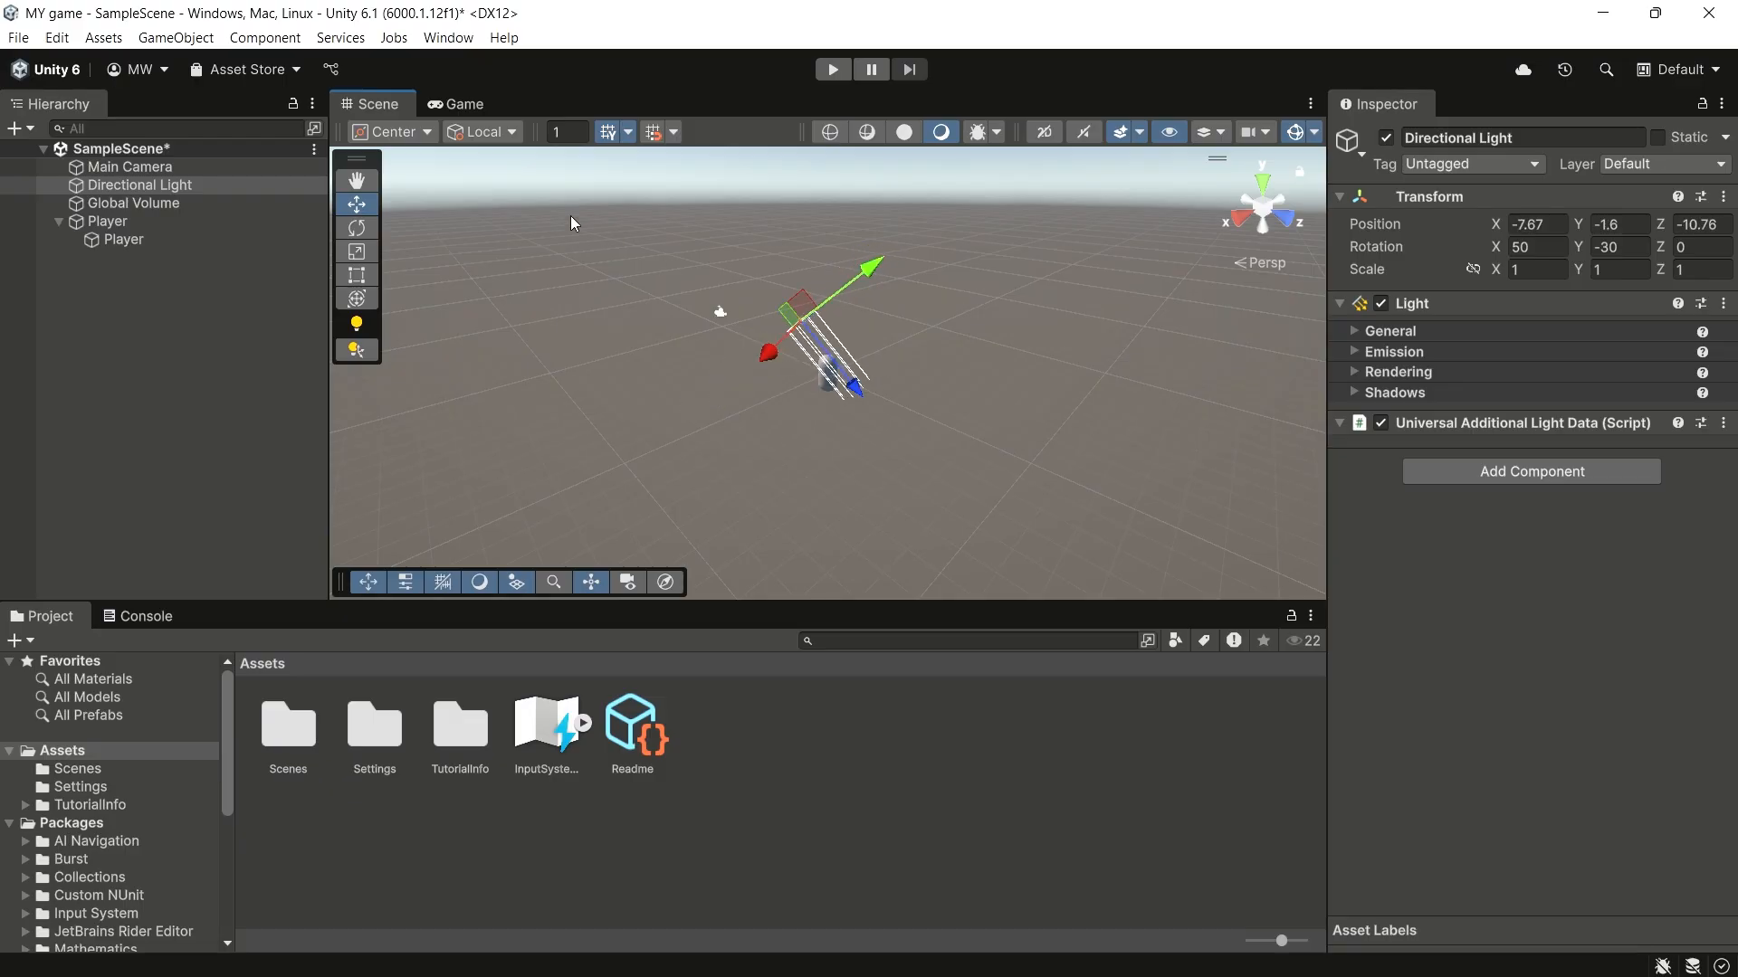
pyautogui.click(457, 107)
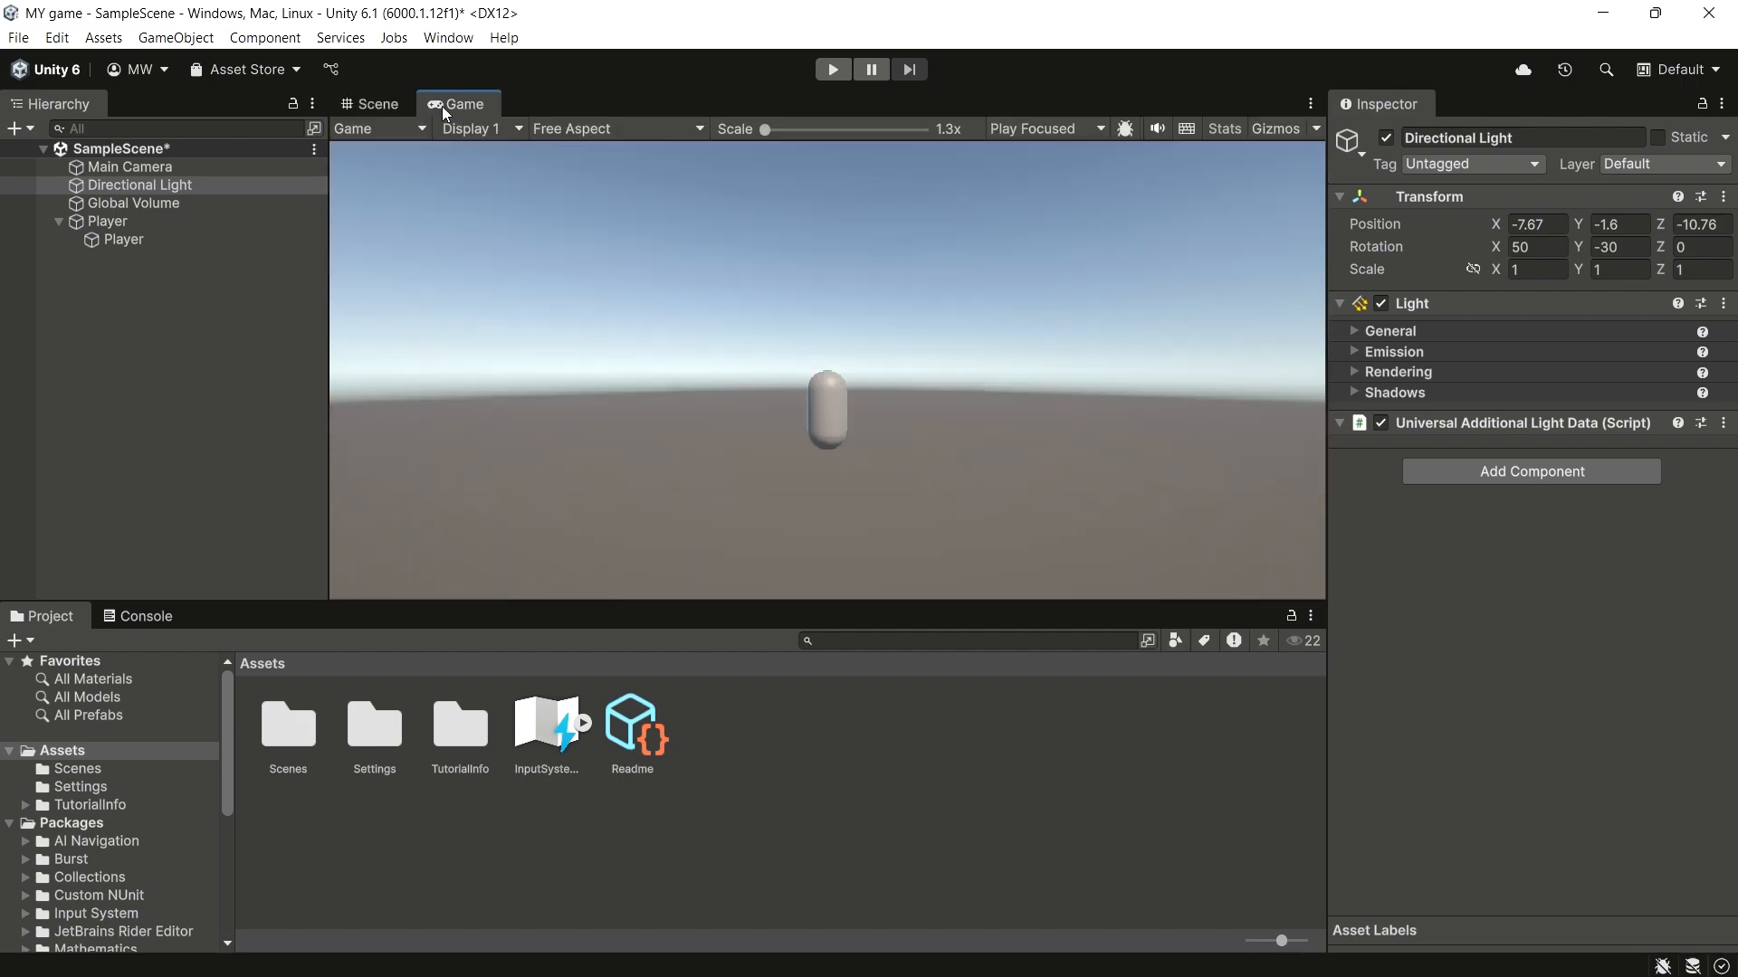
pyautogui.click(384, 101)
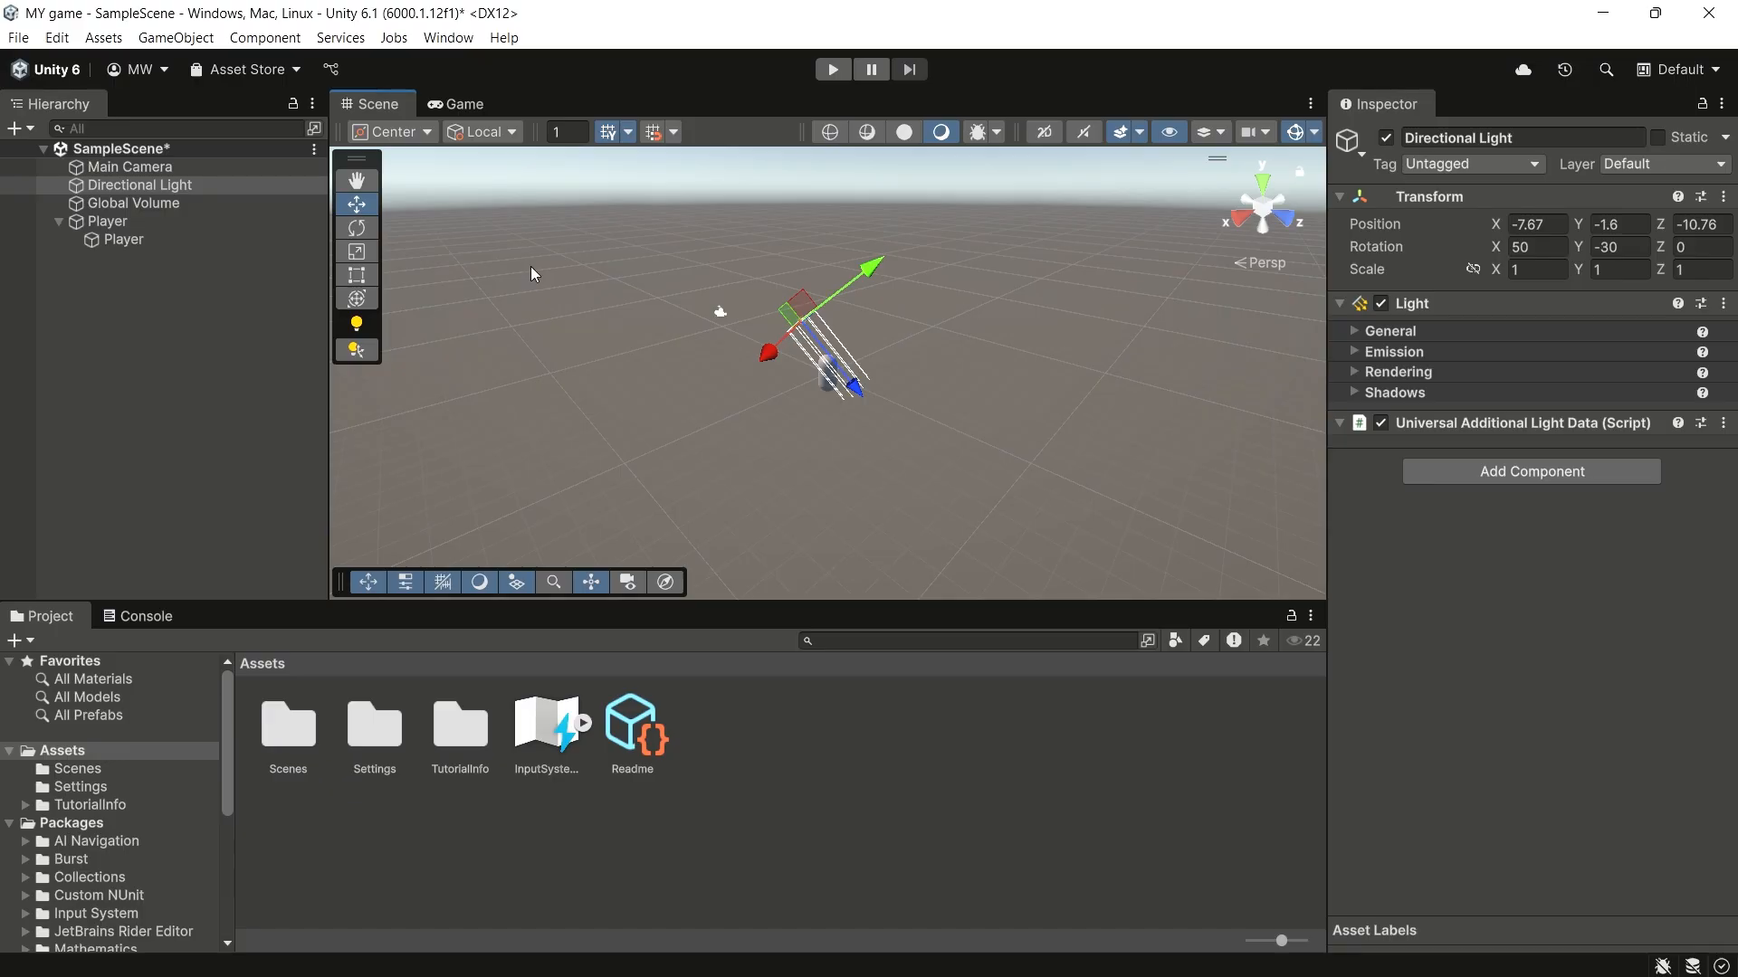
# Step: Rotate the Directional Light to about X 49, Y -32.8, Z -8 and check the lighting in the game view
pyautogui.click(354, 228)
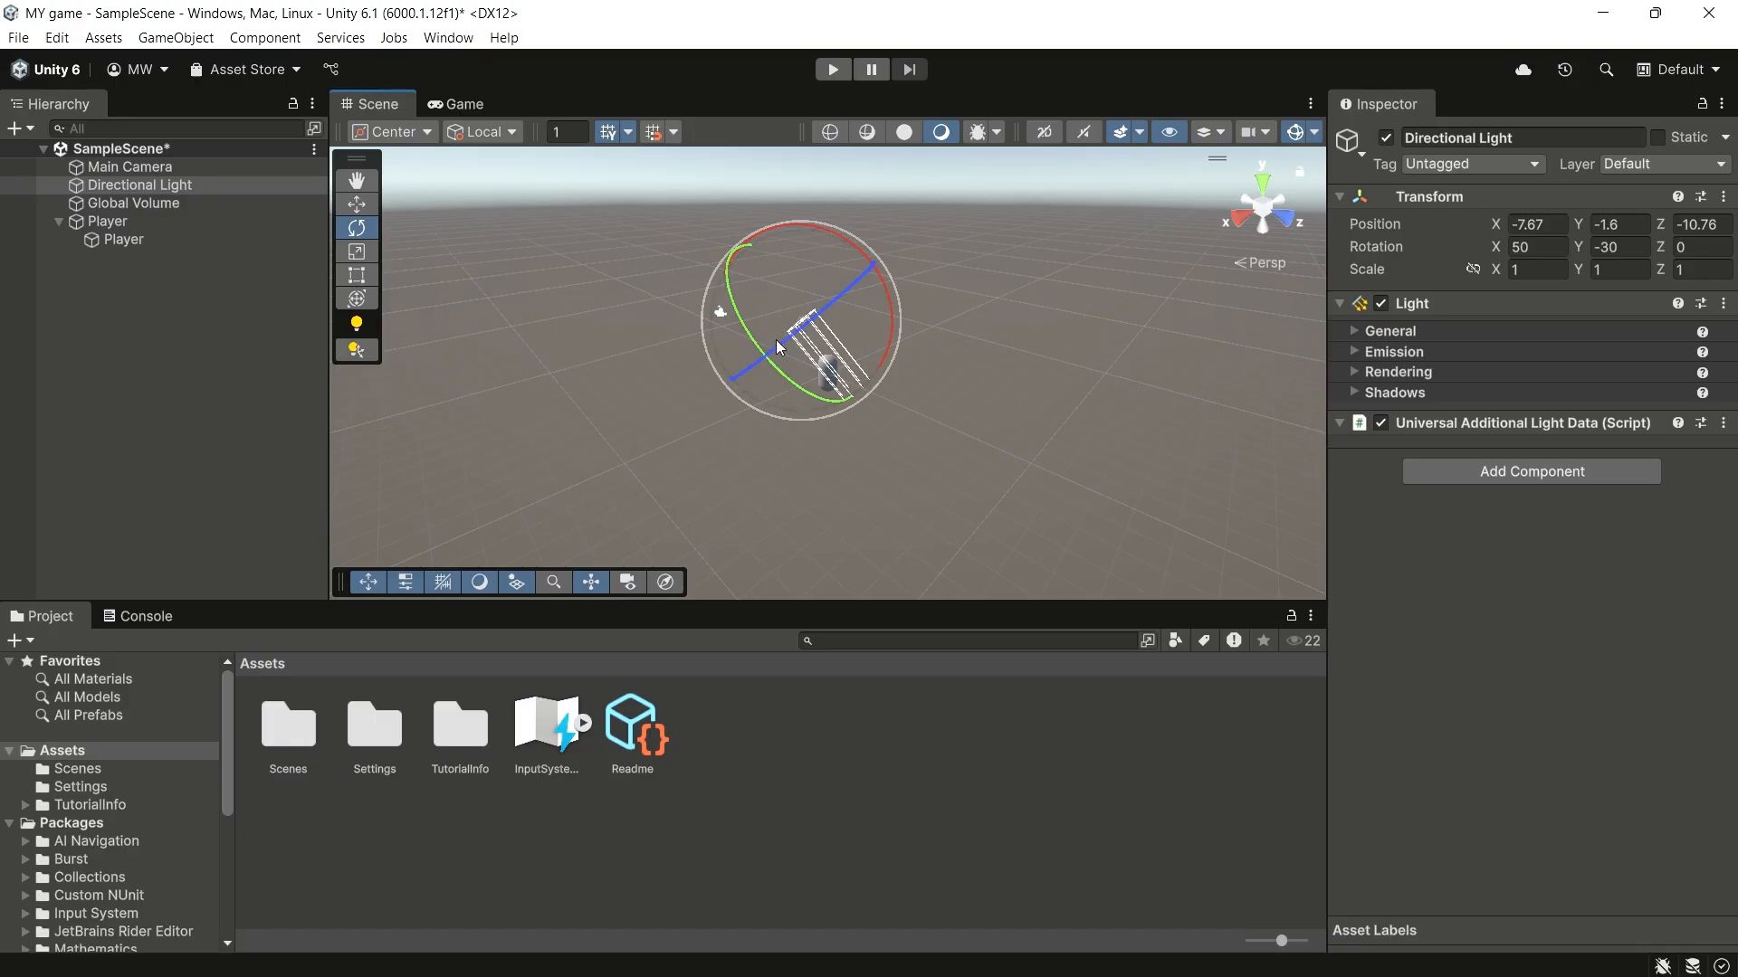
pyautogui.moveTo(770, 327); pyautogui.dragTo(764, 333)
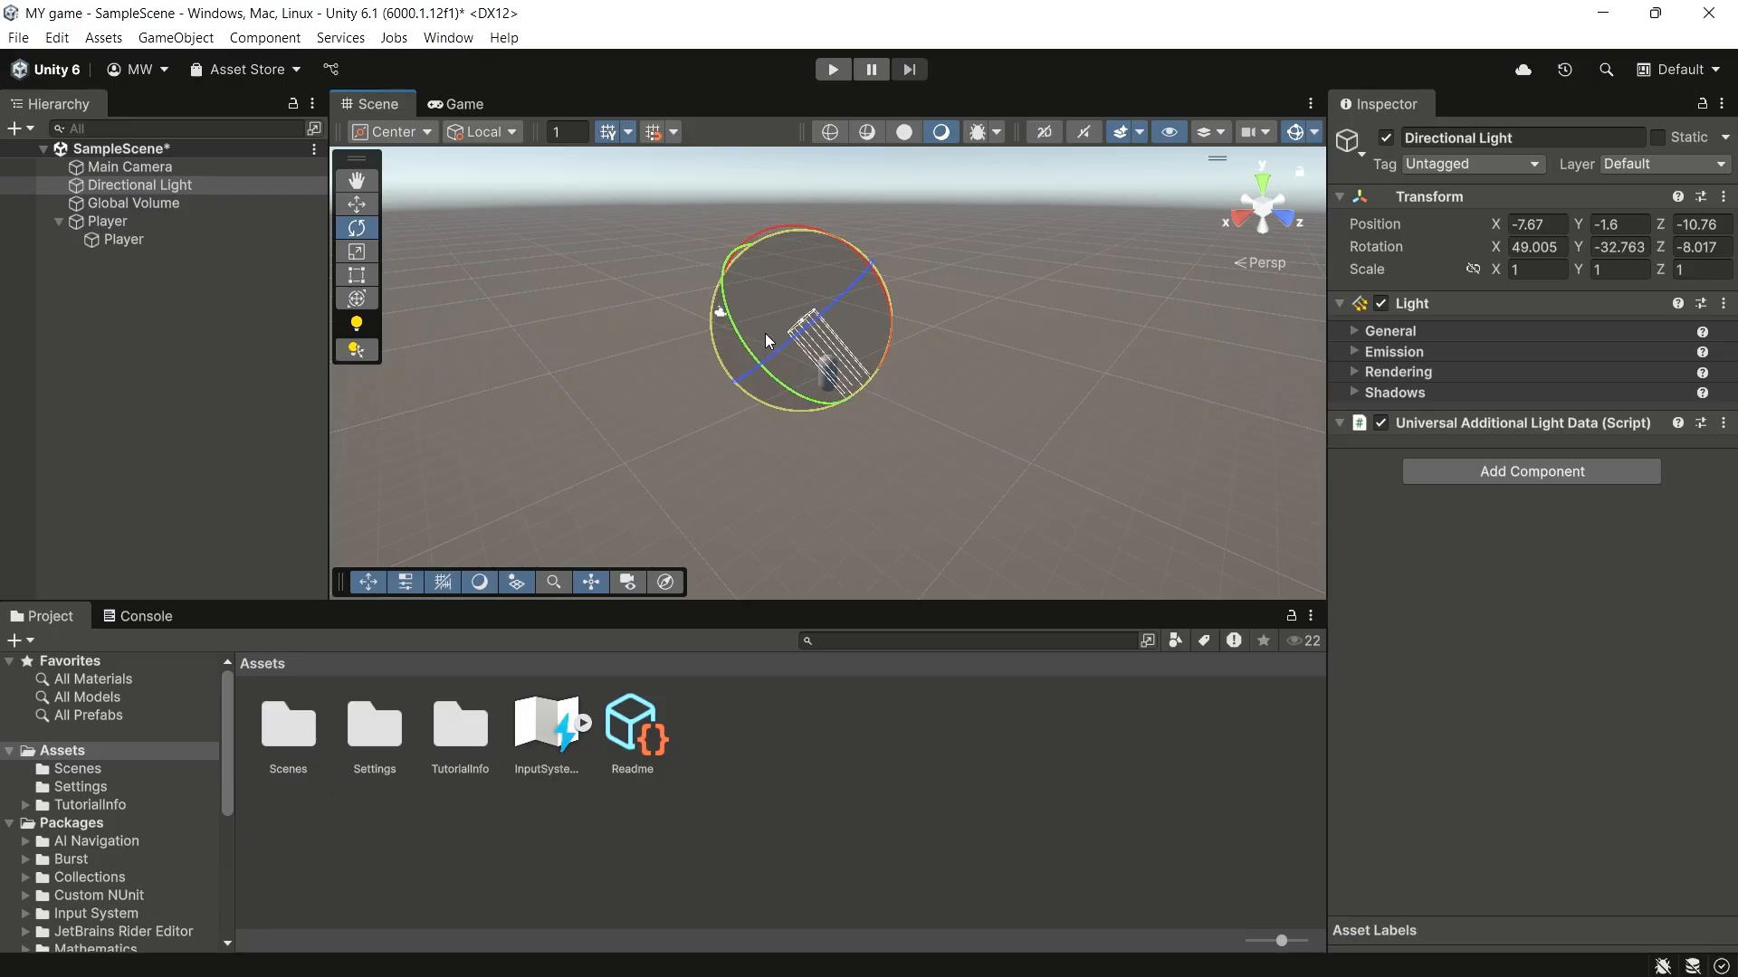
pyautogui.click(471, 107)
pyautogui.click(371, 104)
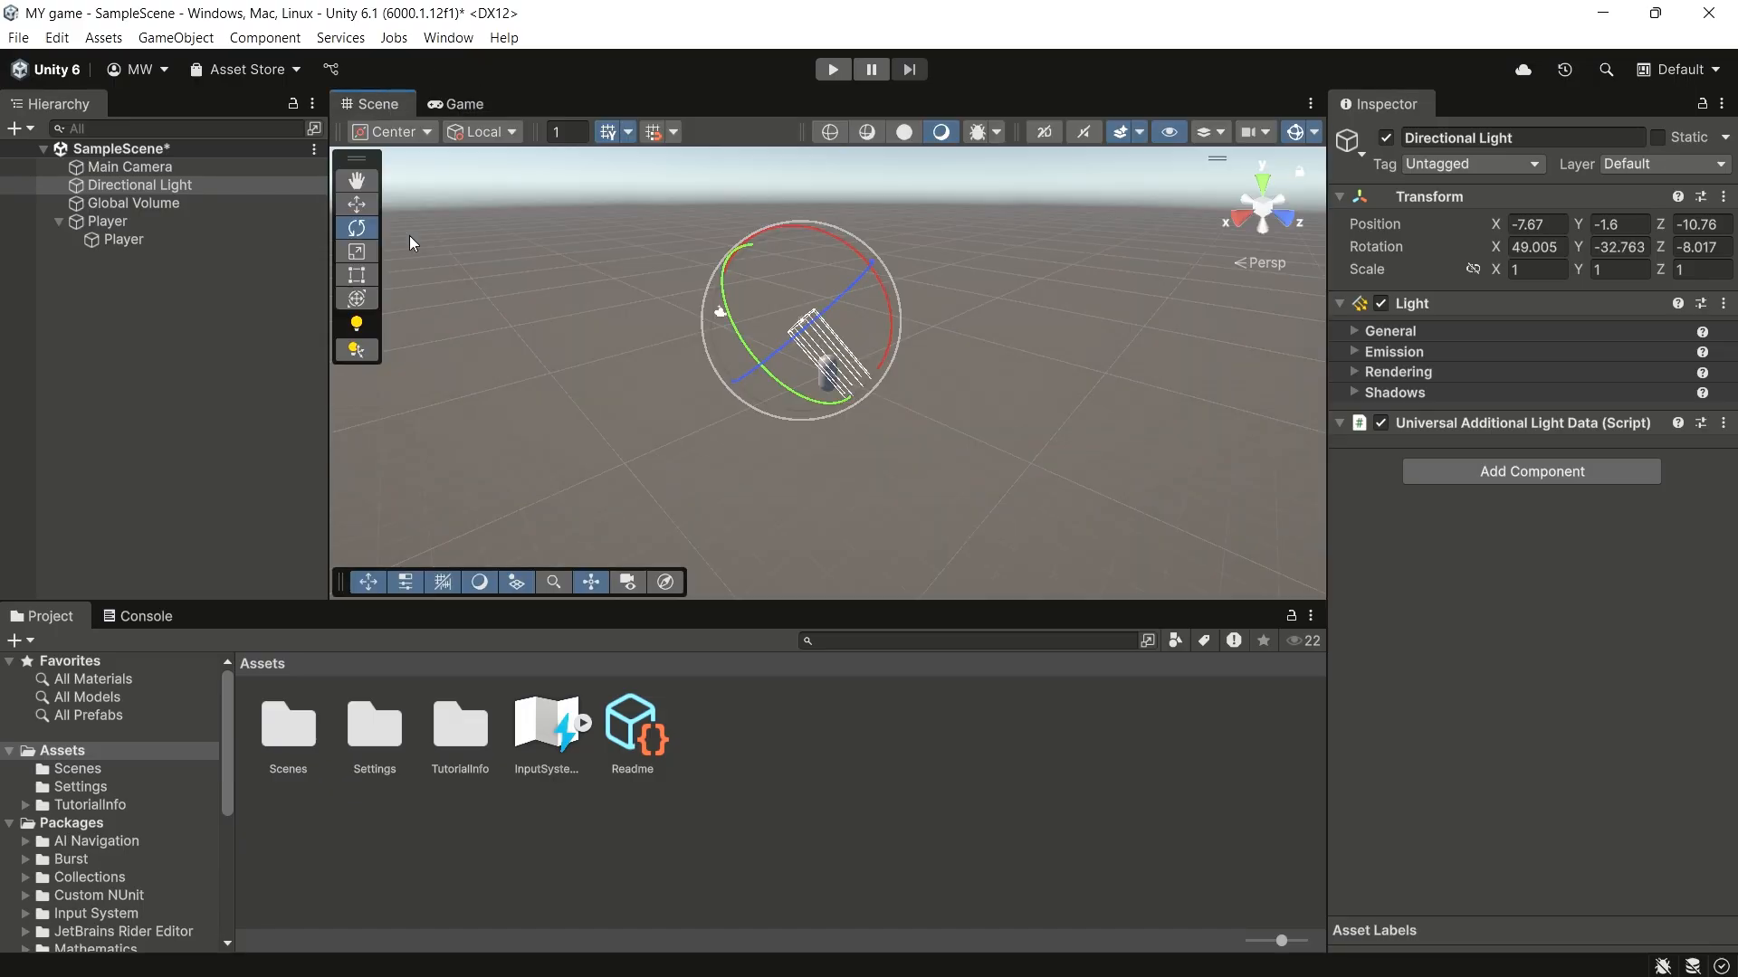
# Step: Move the Directional Light lower, to about X -7.37, Y -3.08, Z -11.66, and check the game view
pyautogui.click(356, 205)
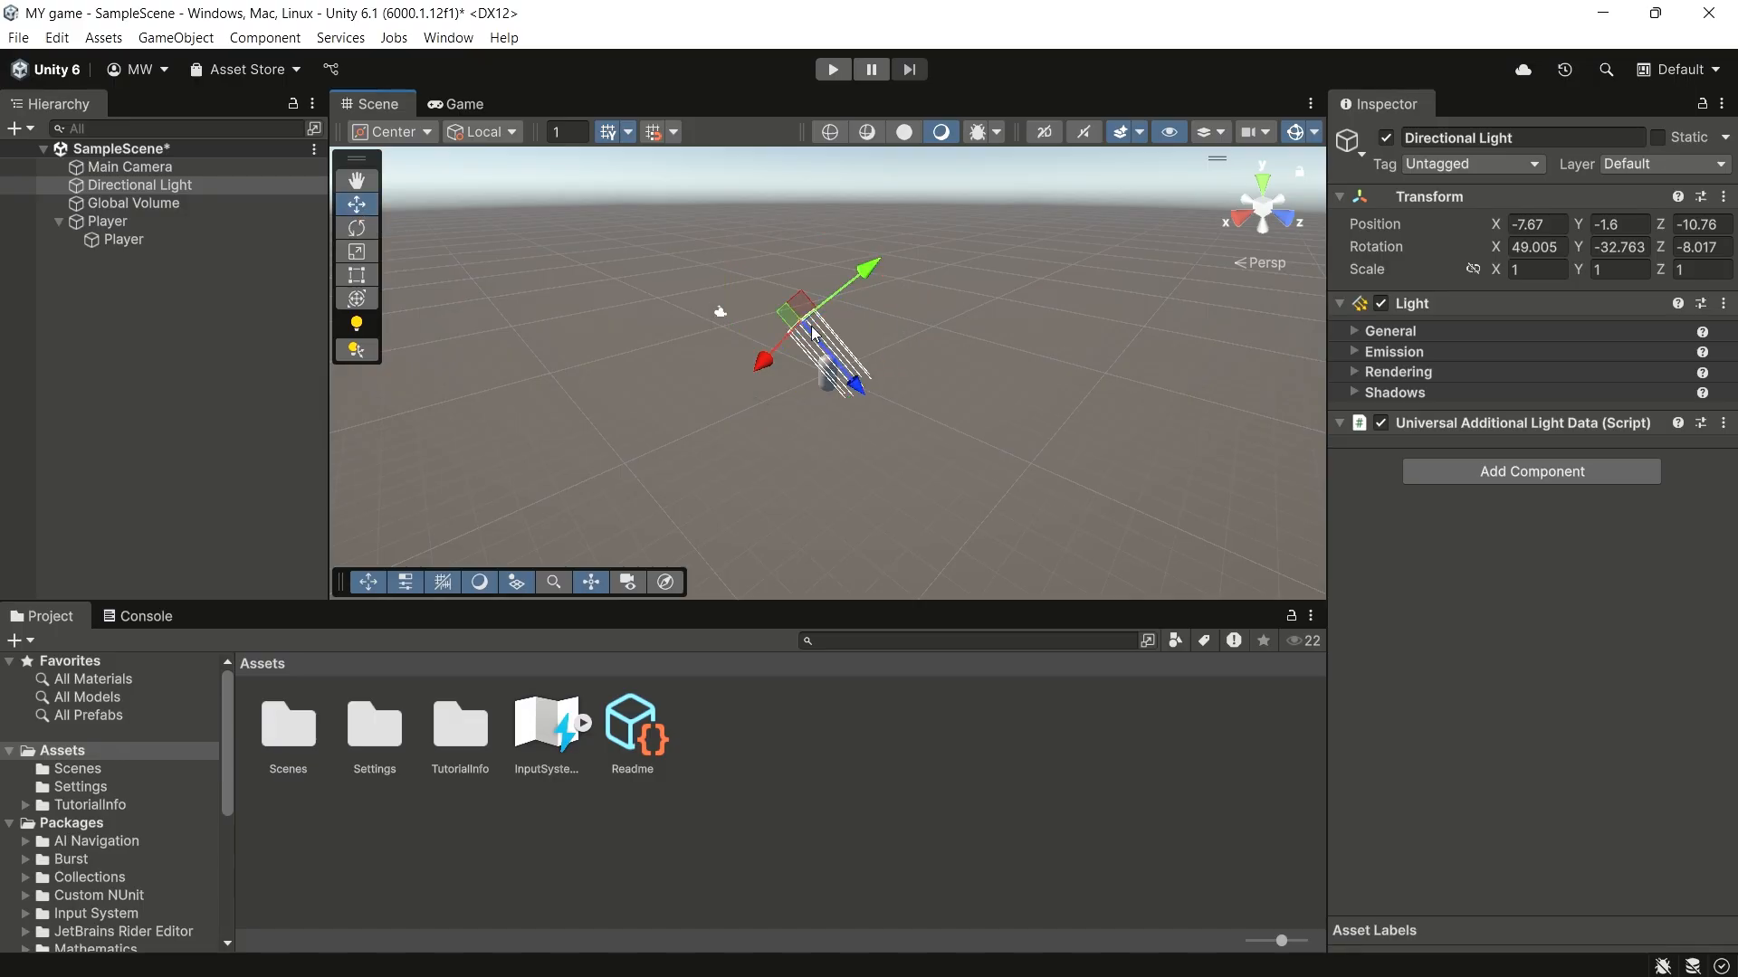
pyautogui.moveTo(797, 313); pyautogui.dragTo(785, 340)
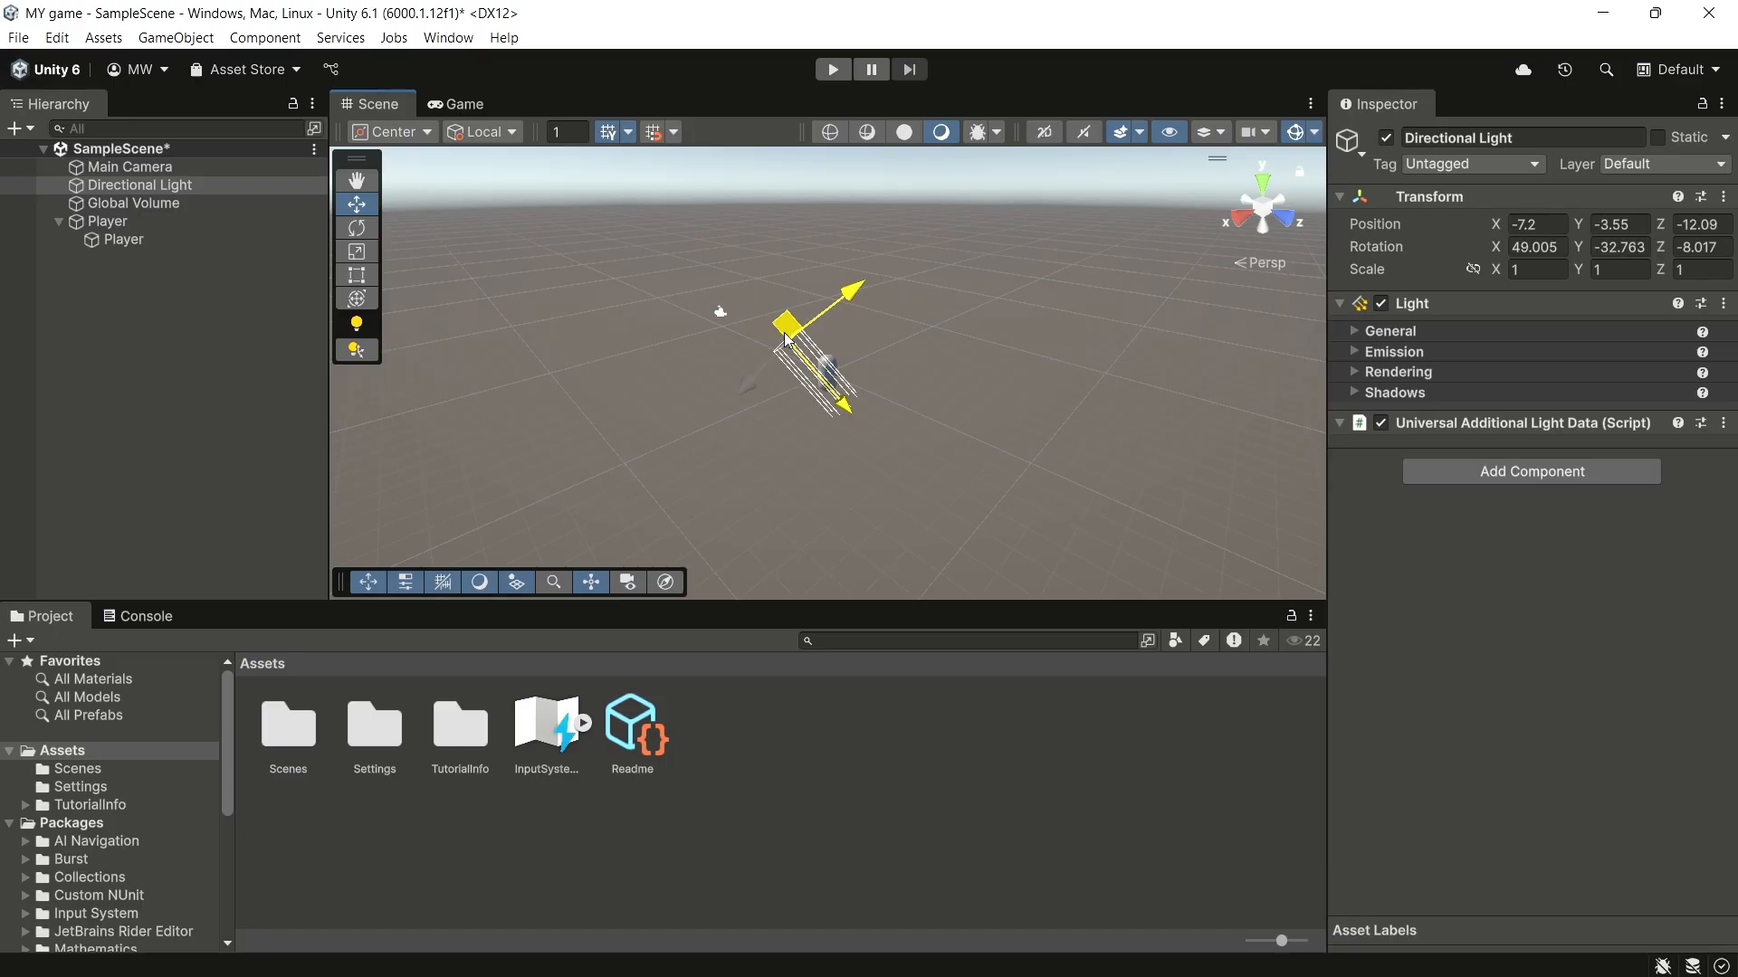
pyautogui.moveTo(784, 338); pyautogui.dragTo(790, 333)
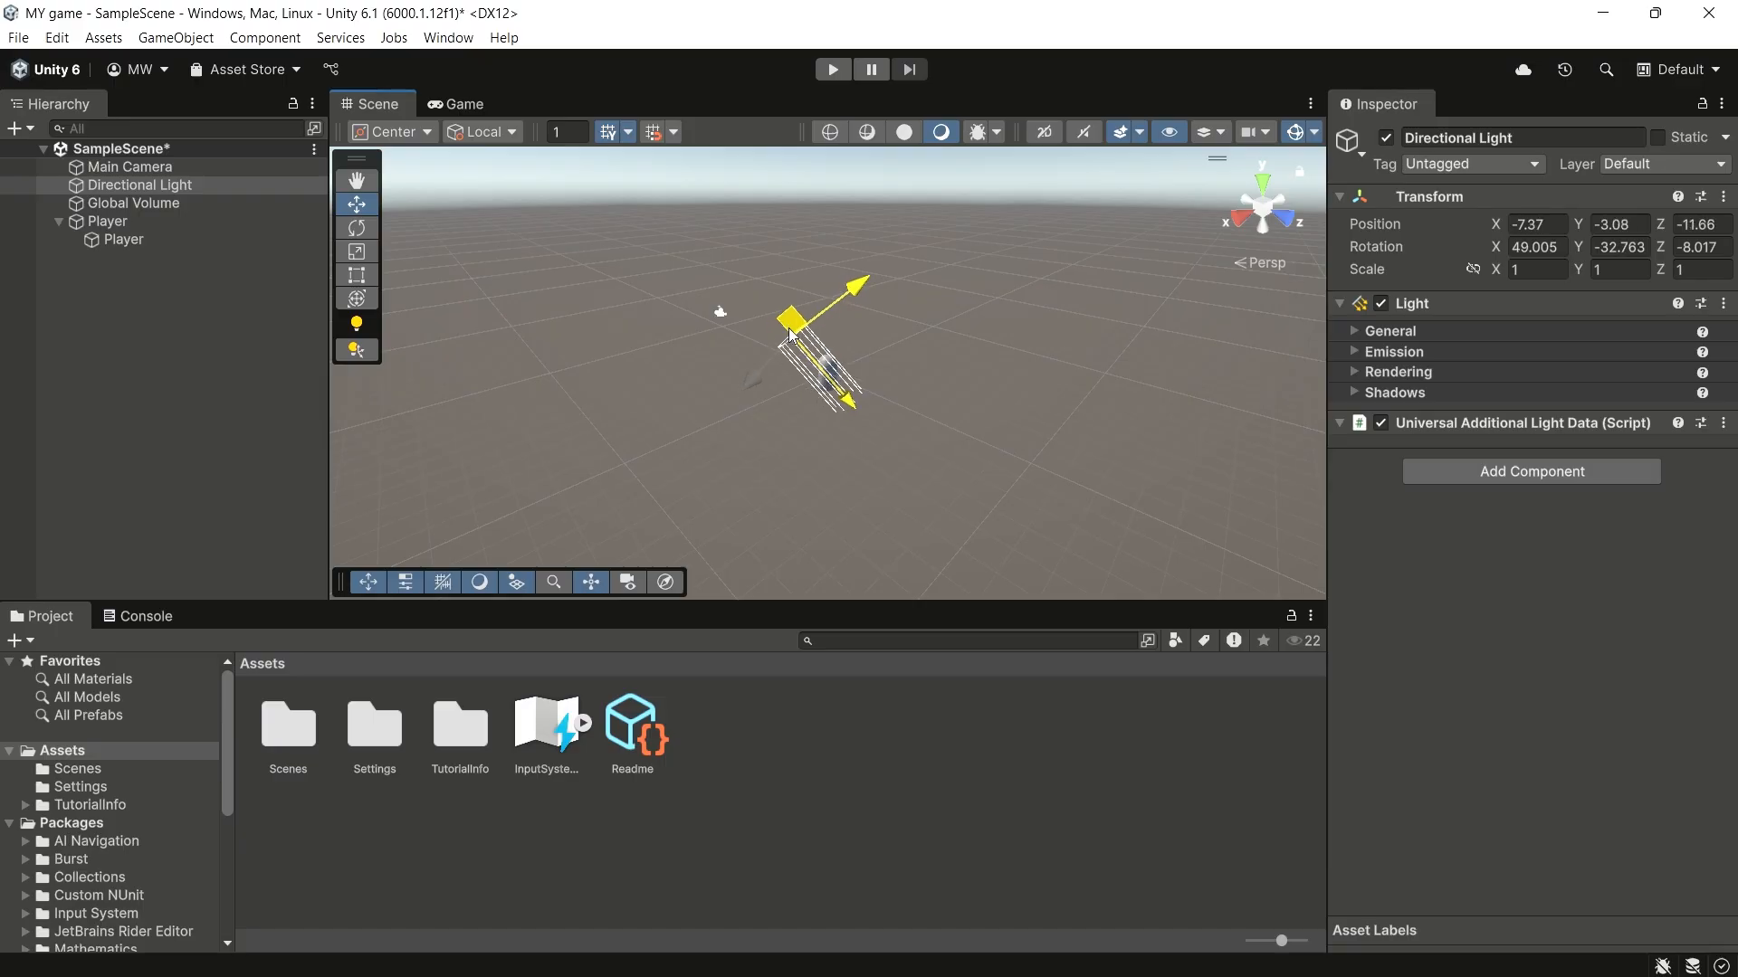
pyautogui.click(463, 104)
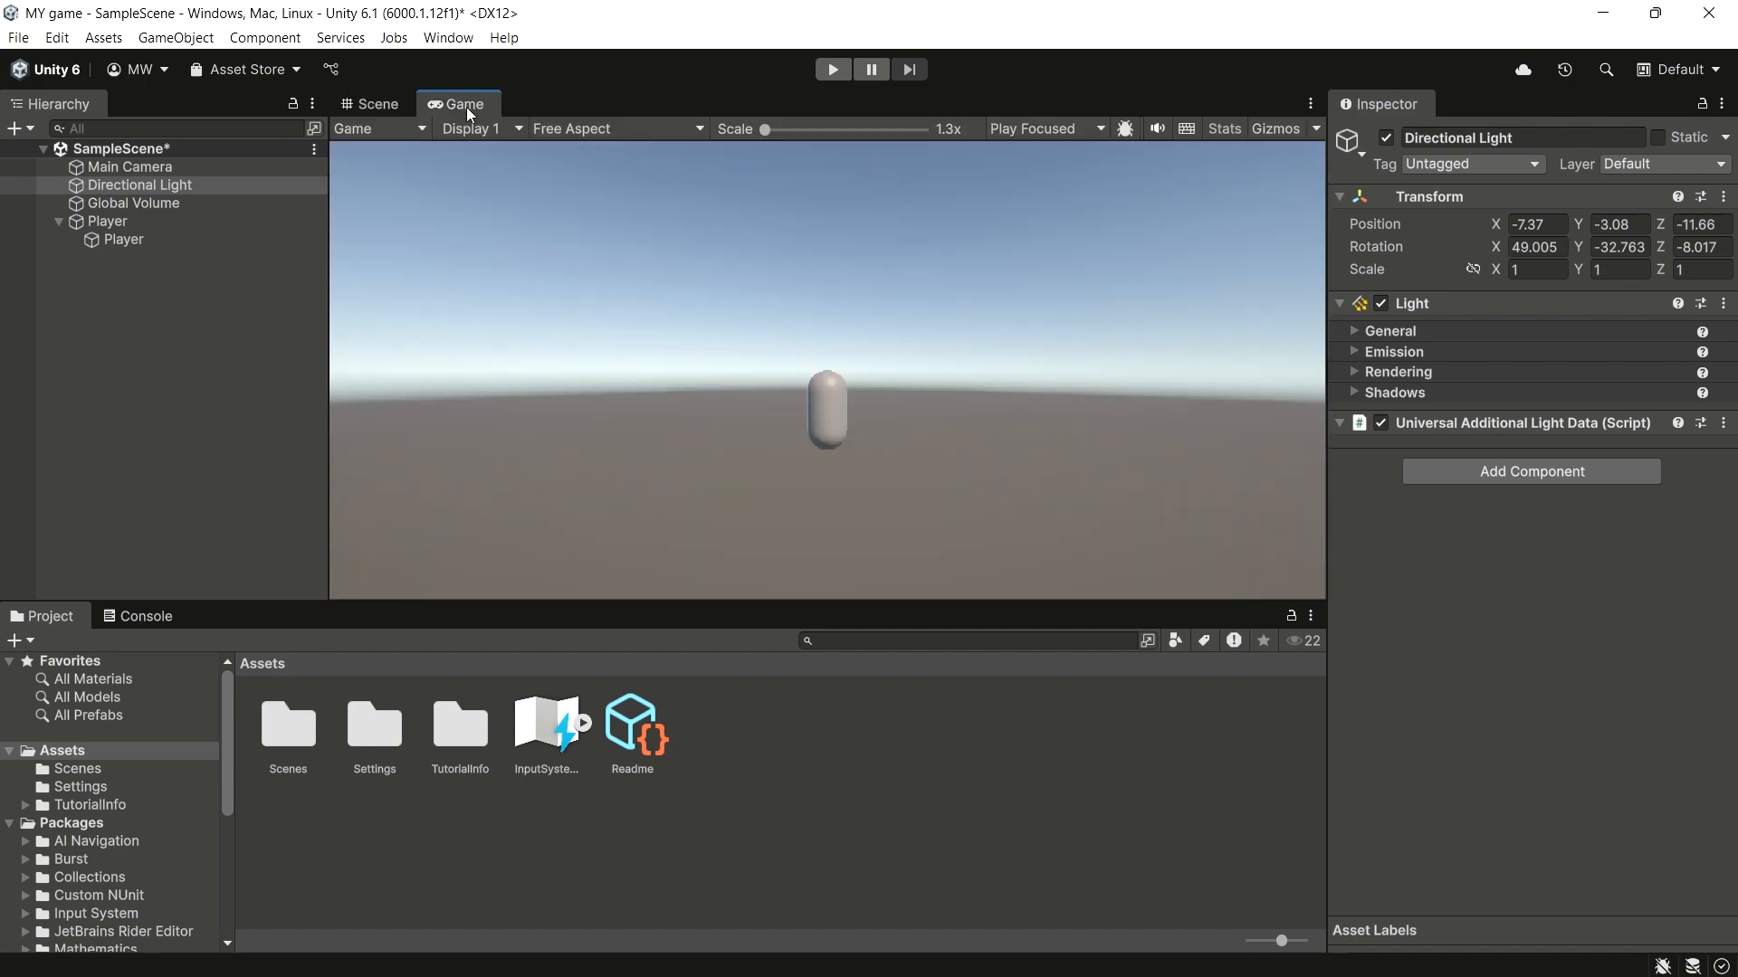
pyautogui.click(384, 105)
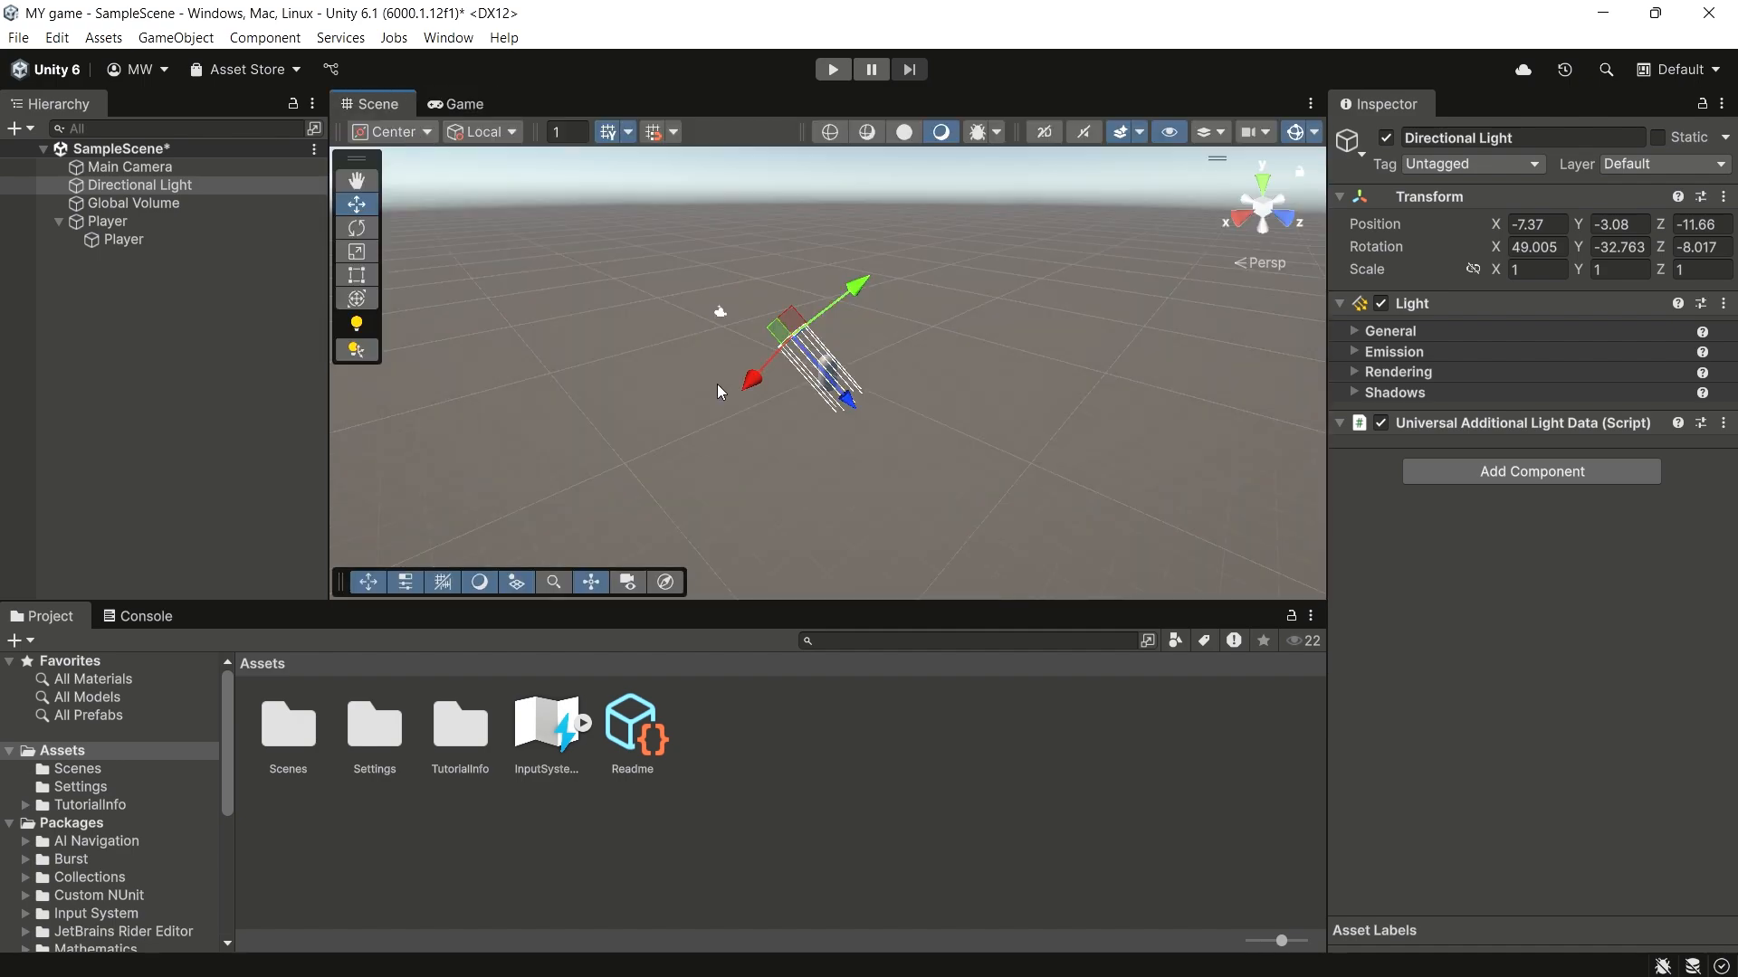
# Step: Nest the Main Camera under the parent Player object and preview the scene in the game view
pyautogui.click(176, 170)
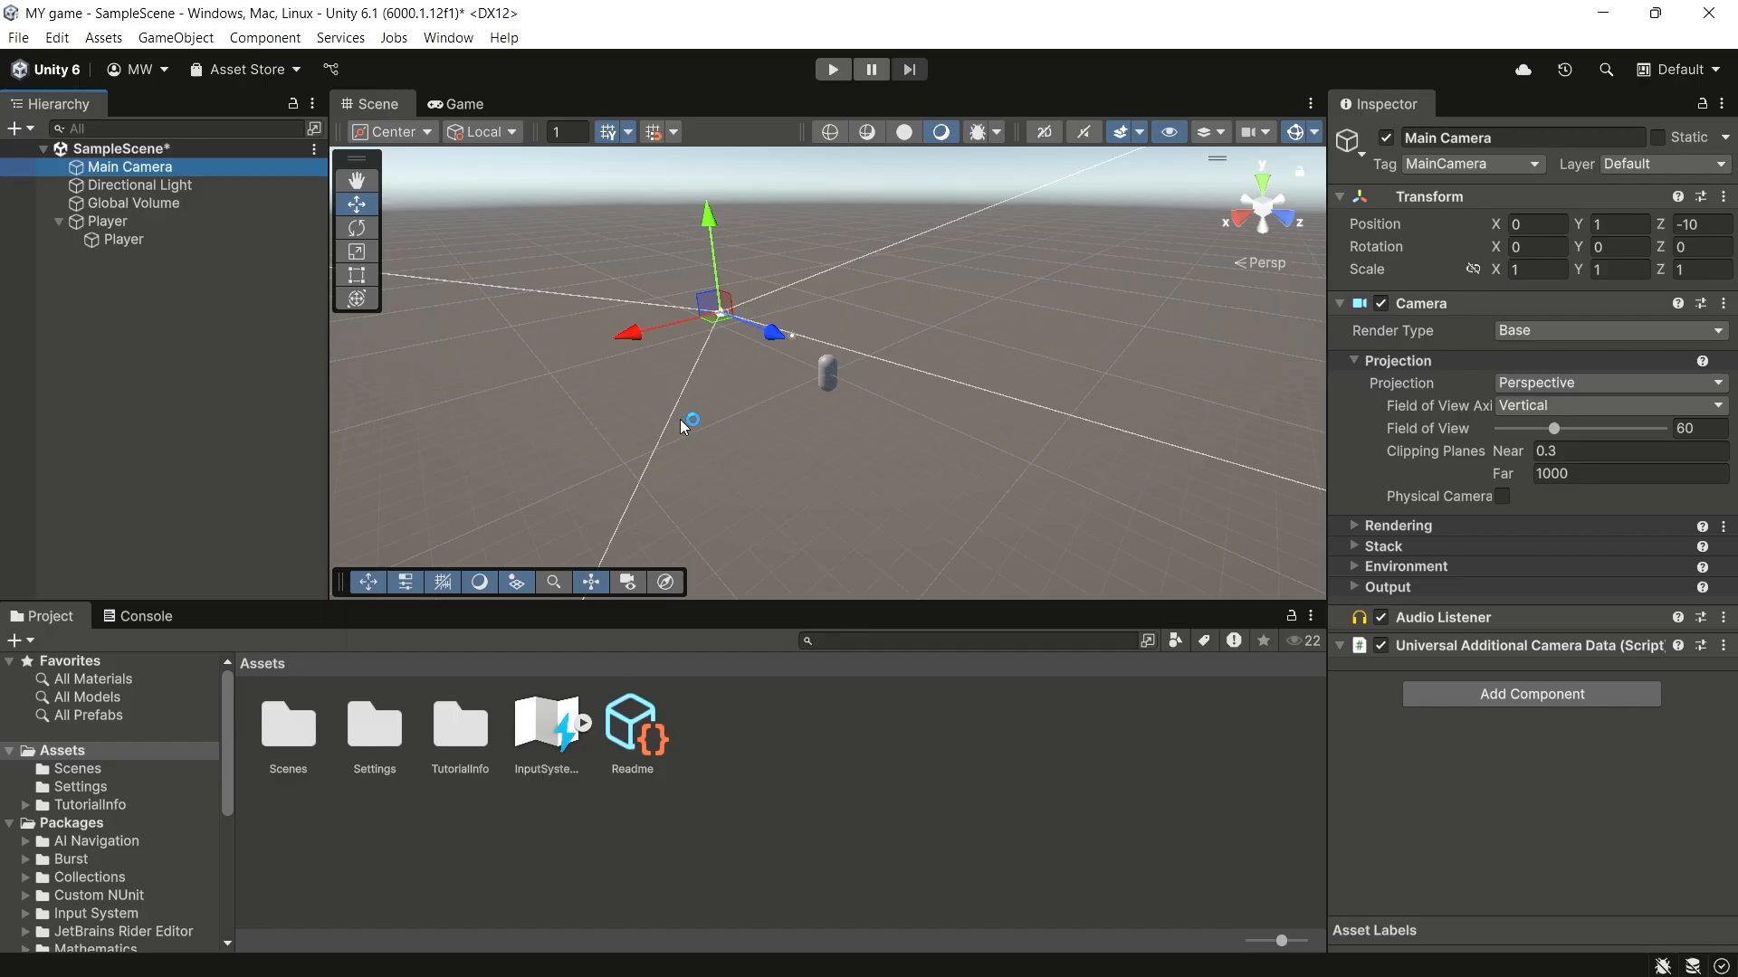
pyautogui.click(199, 244)
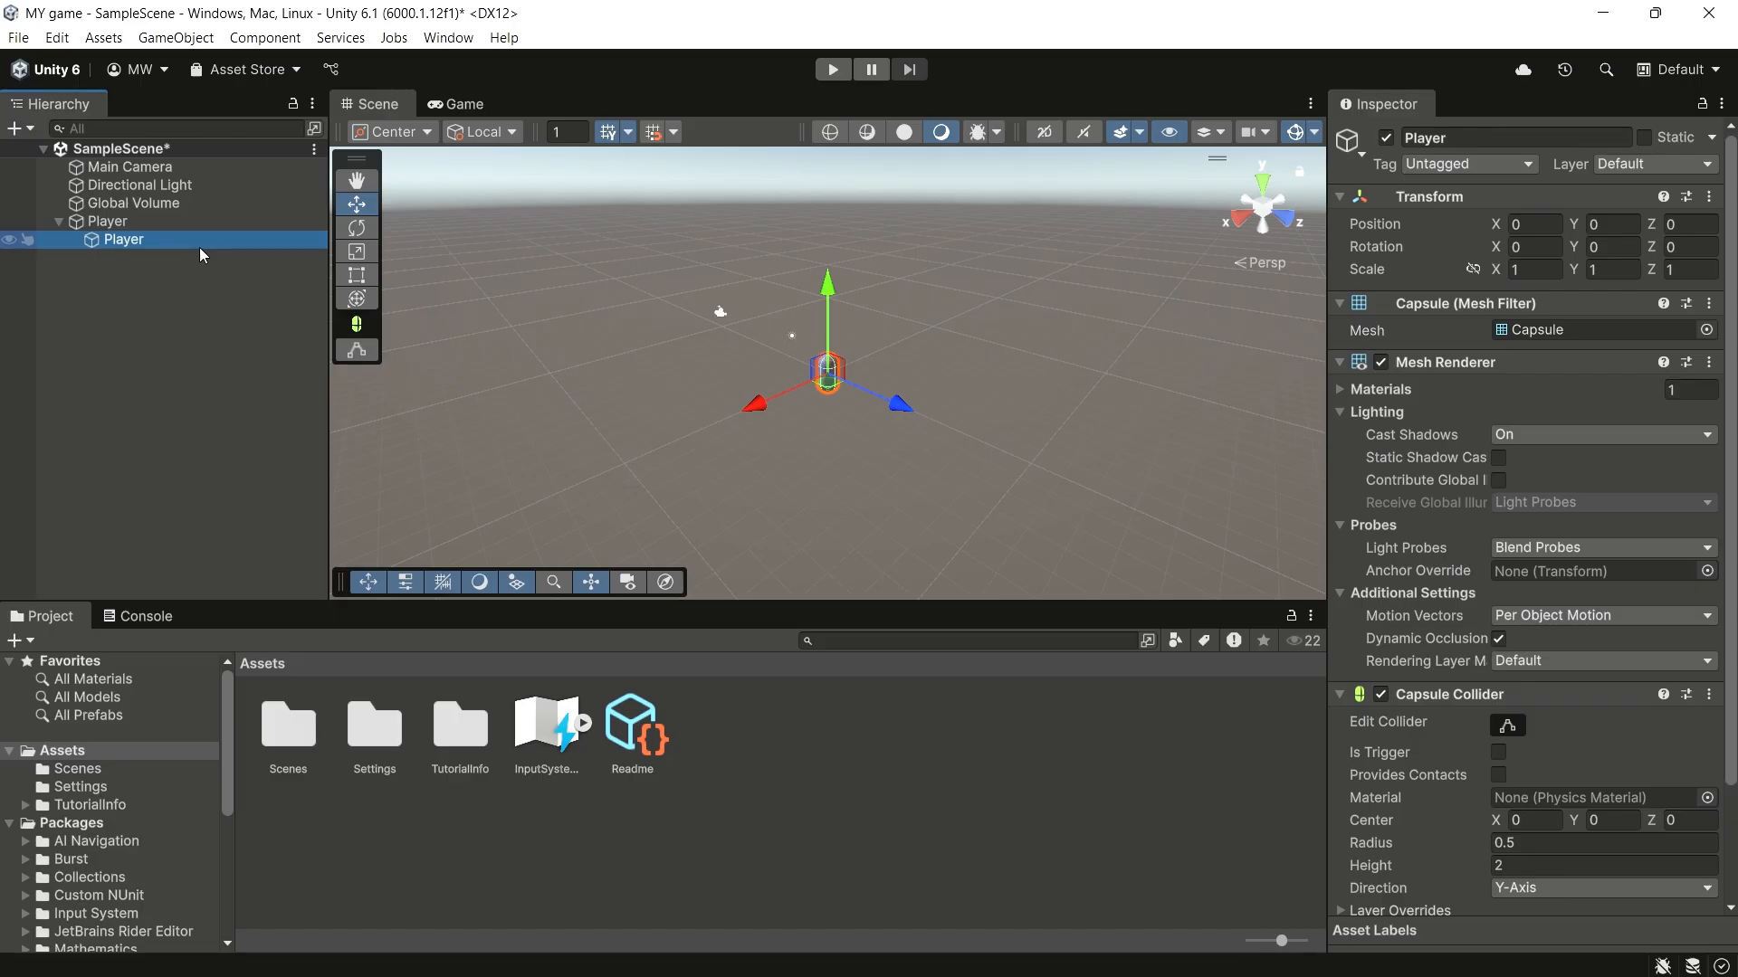
pyautogui.moveTo(187, 165); pyautogui.dragTo(132, 225)
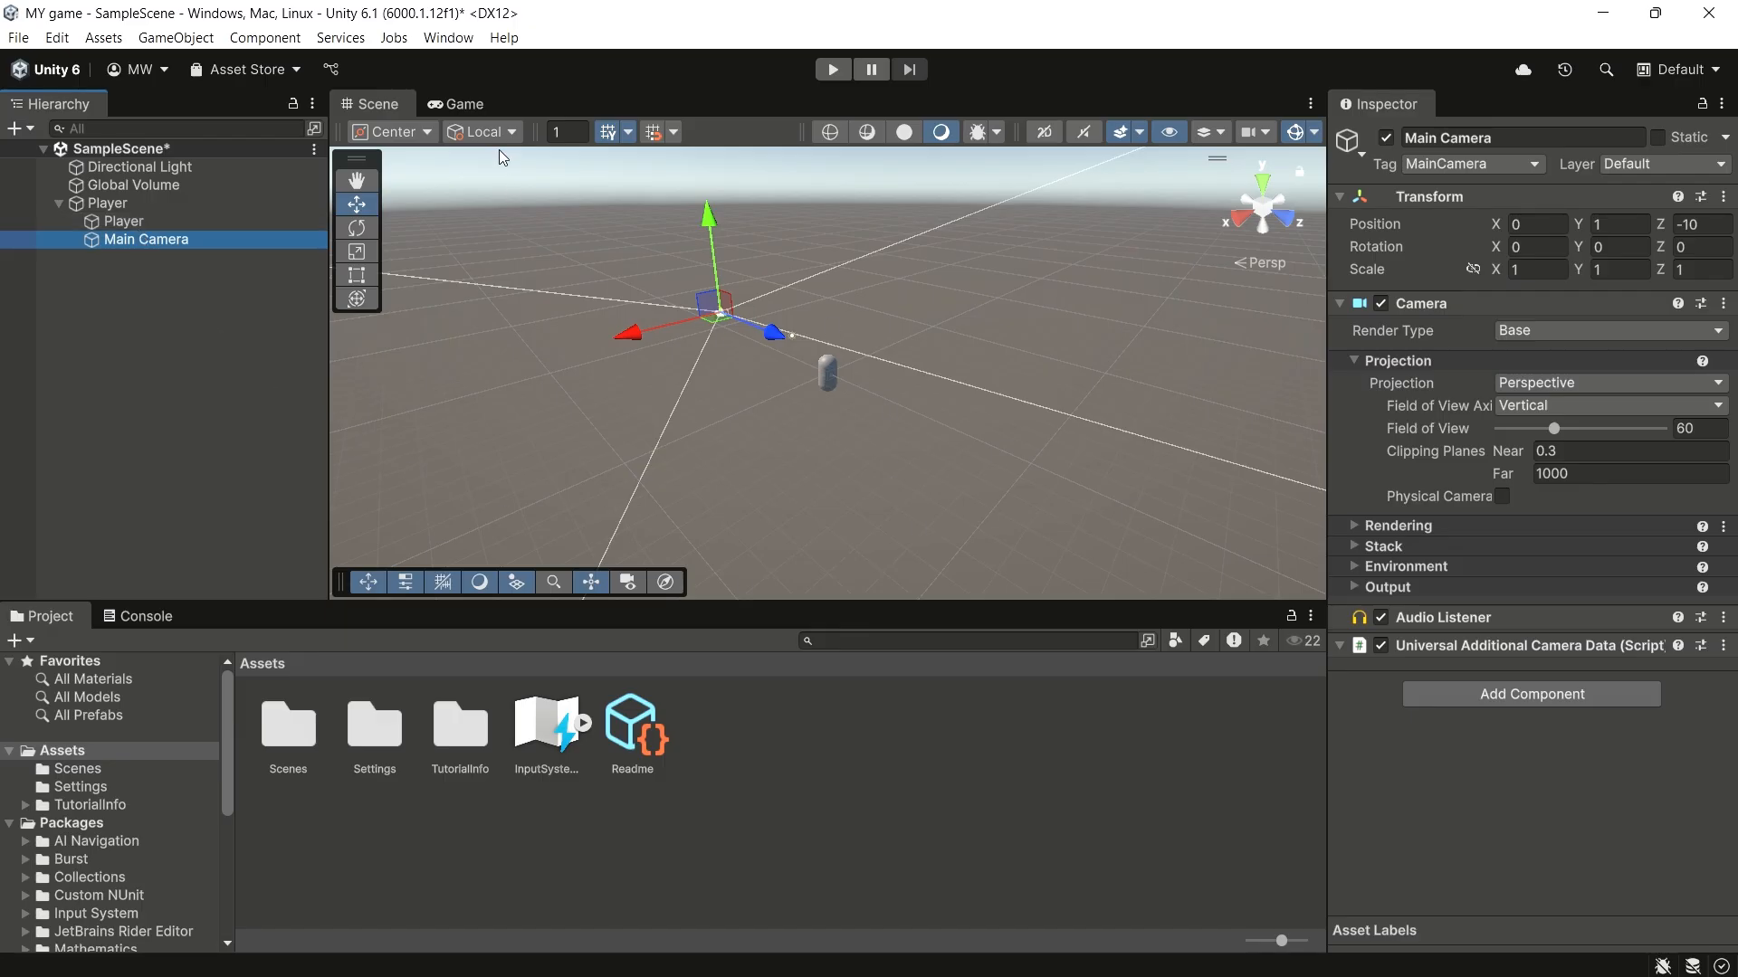
pyautogui.click(469, 112)
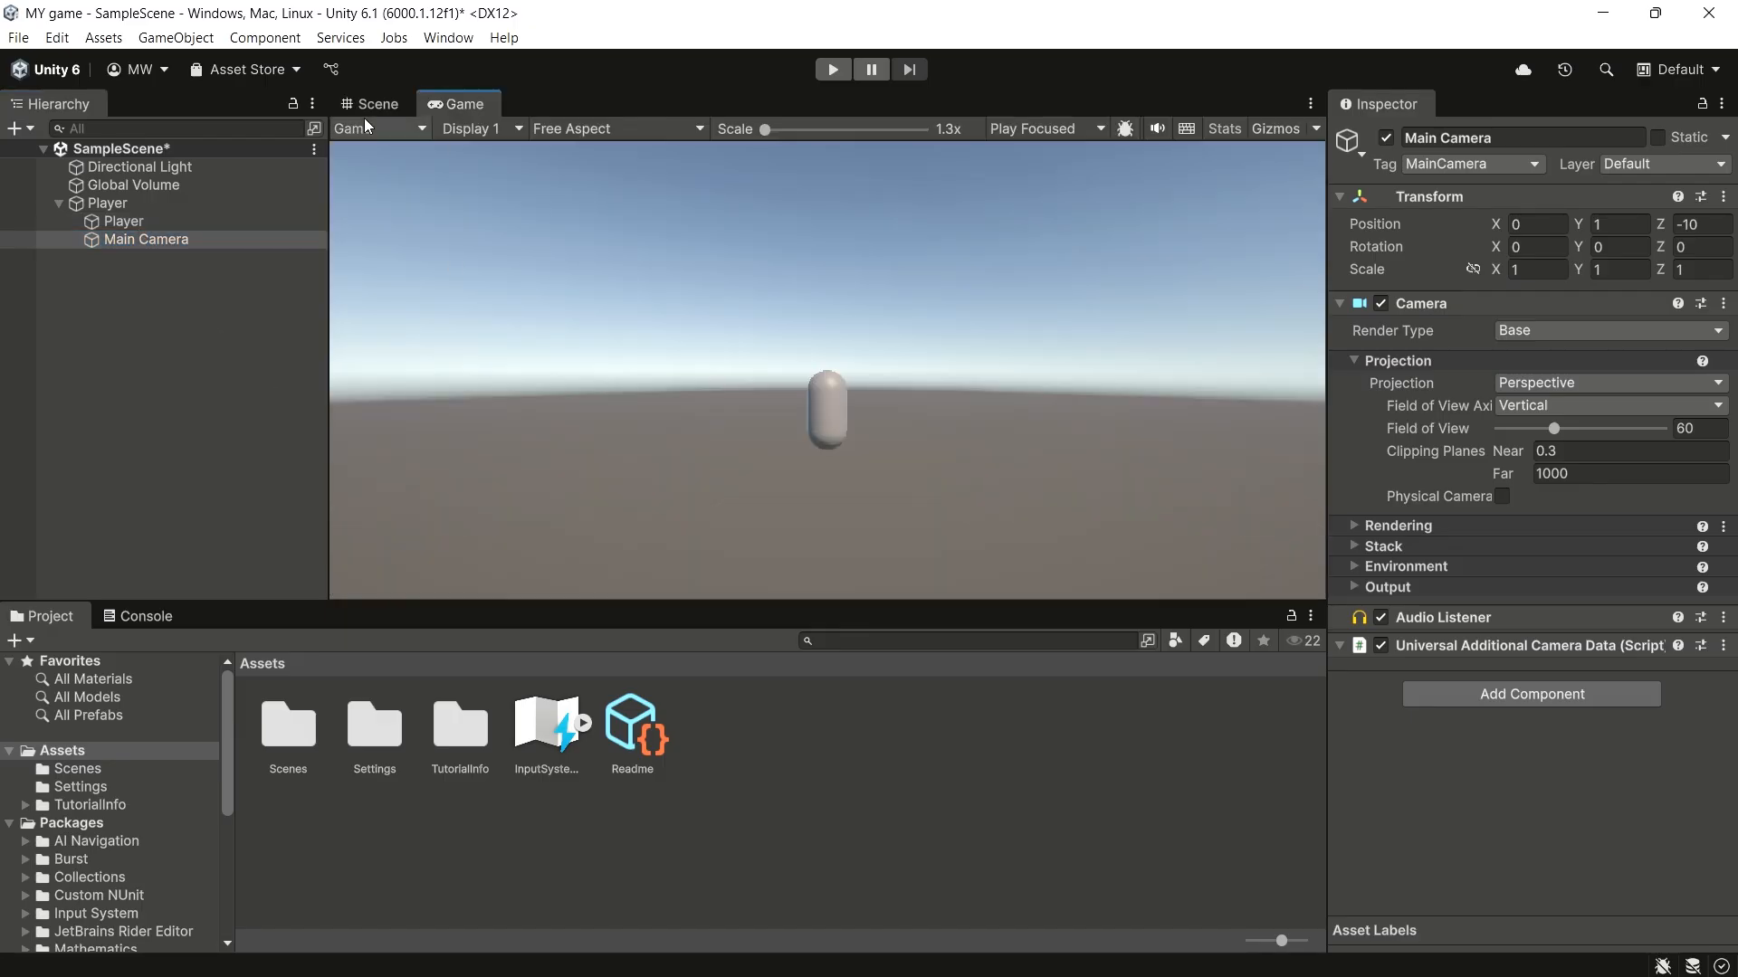
pyautogui.click(356, 107)
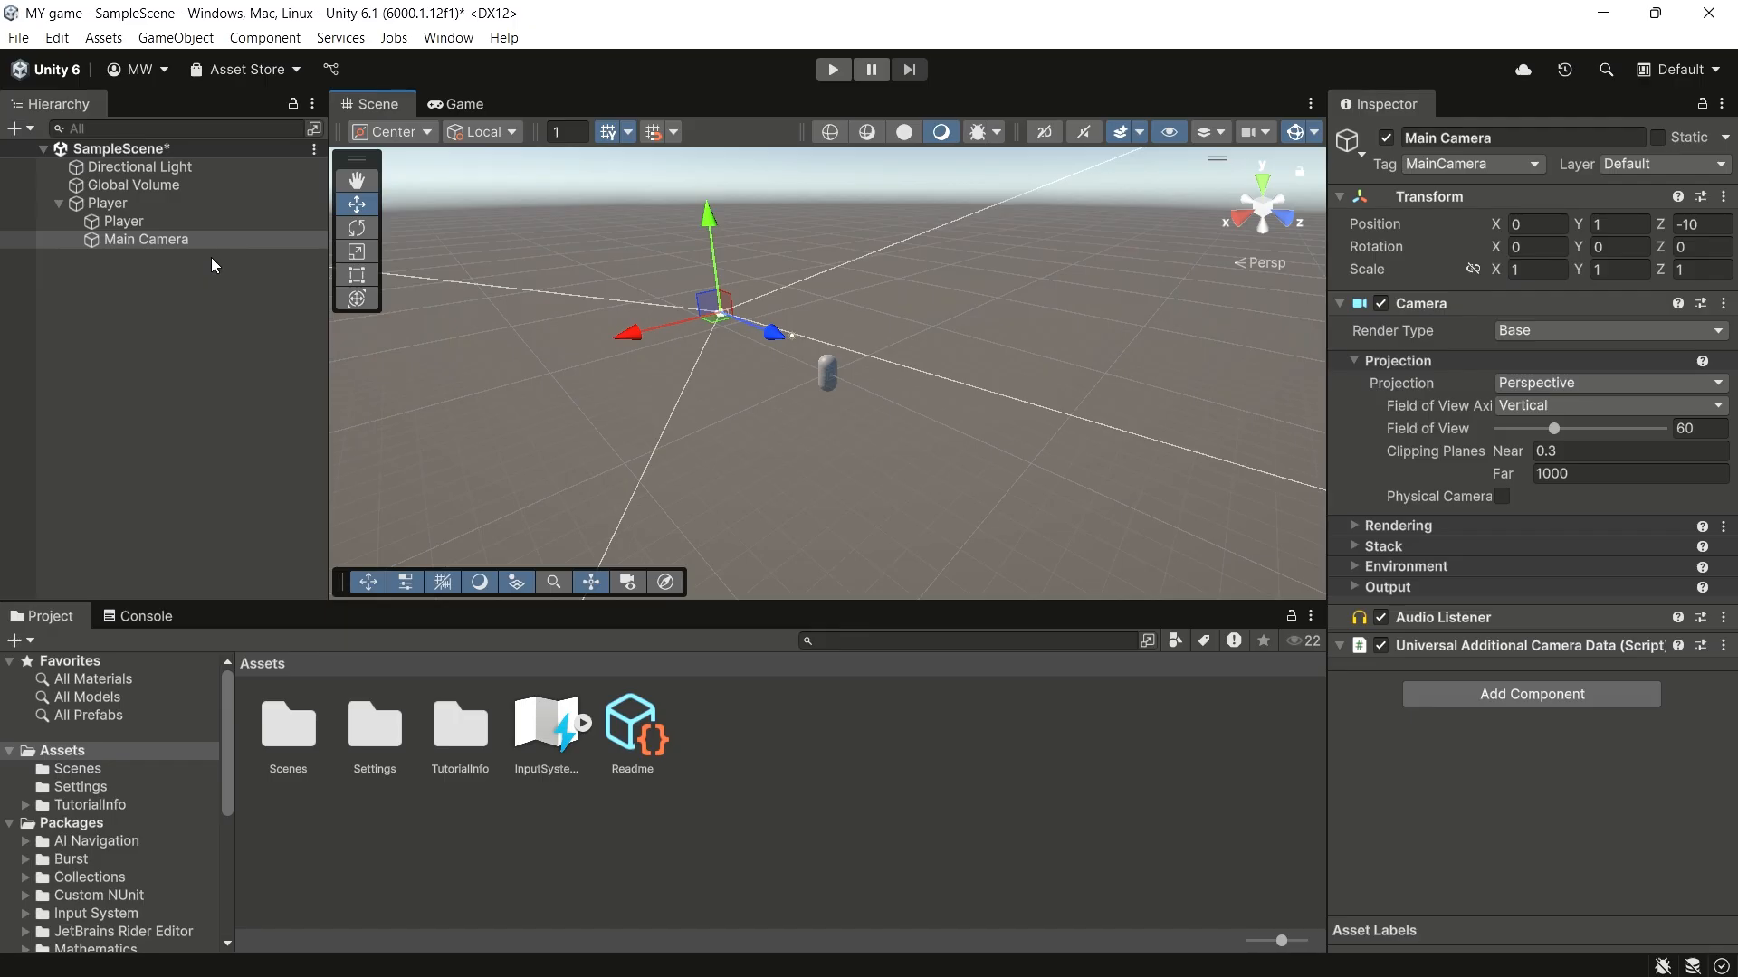
# Step: Select the Main Camera and bring up the Inspector window for its properties
pyautogui.click(137, 244)
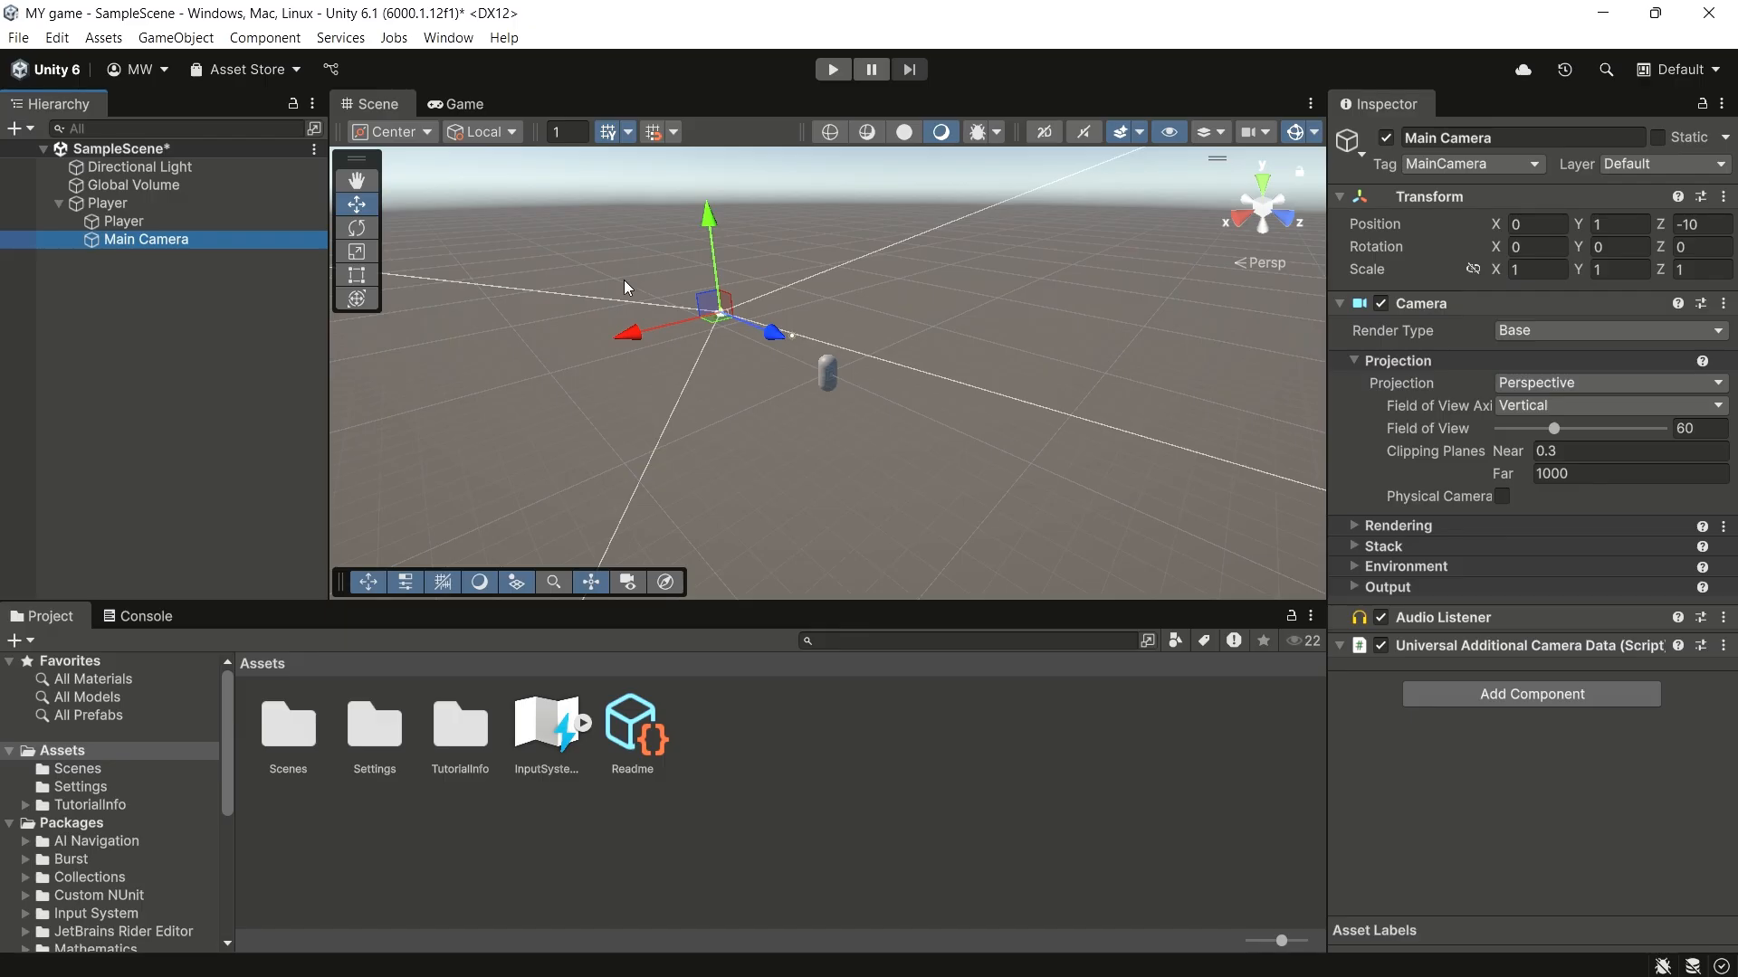
pyautogui.click(456, 42)
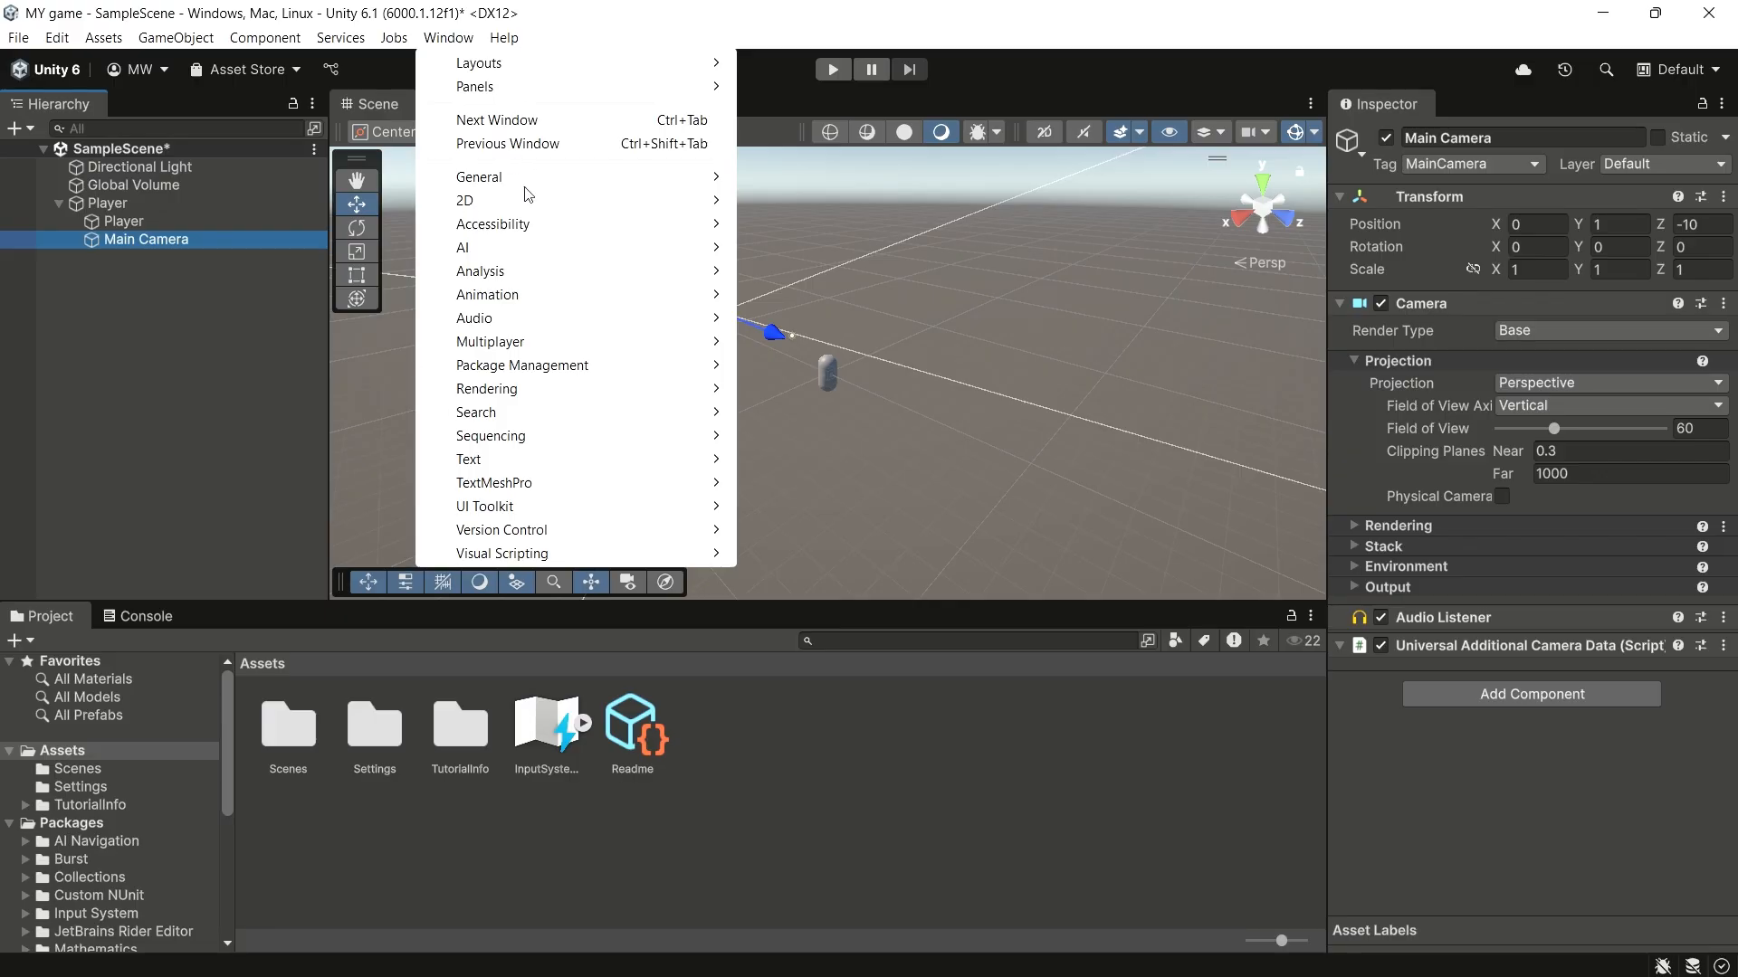
pyautogui.moveTo(521, 189)
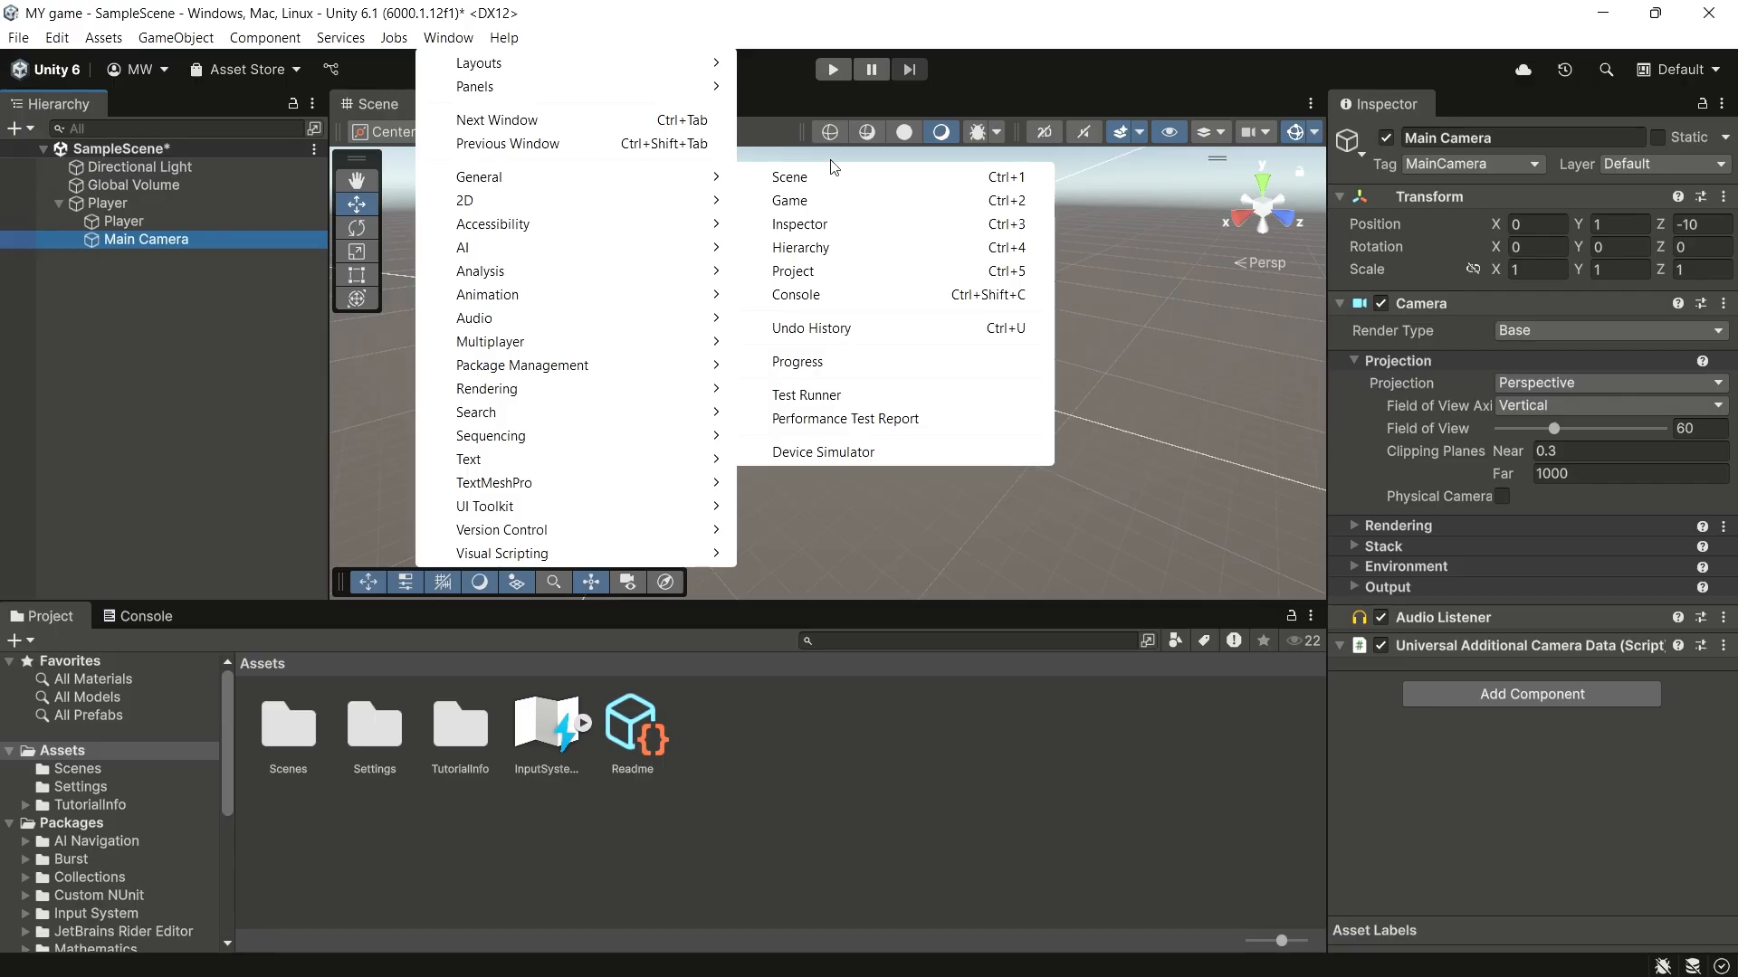
pyautogui.click(871, 226)
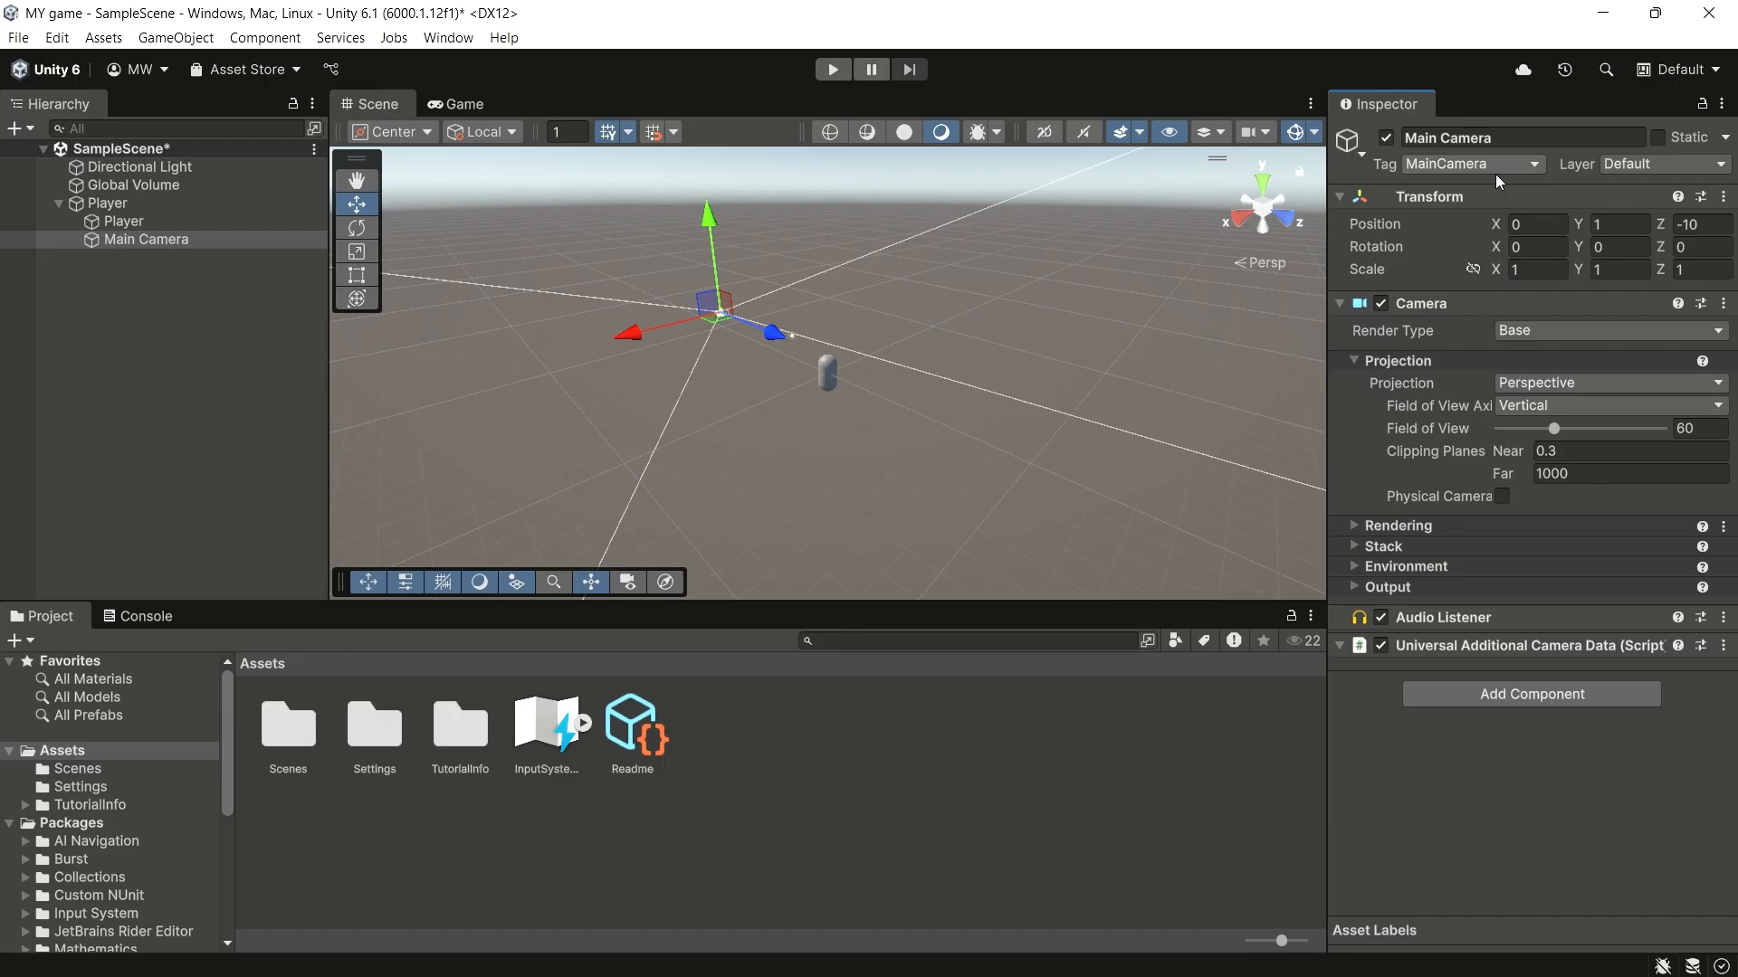
# Step: Clear the Main Camera's Z position so it resets to 0, and check the game view
pyautogui.click(1712, 223)
pyautogui.press('BackSpace')
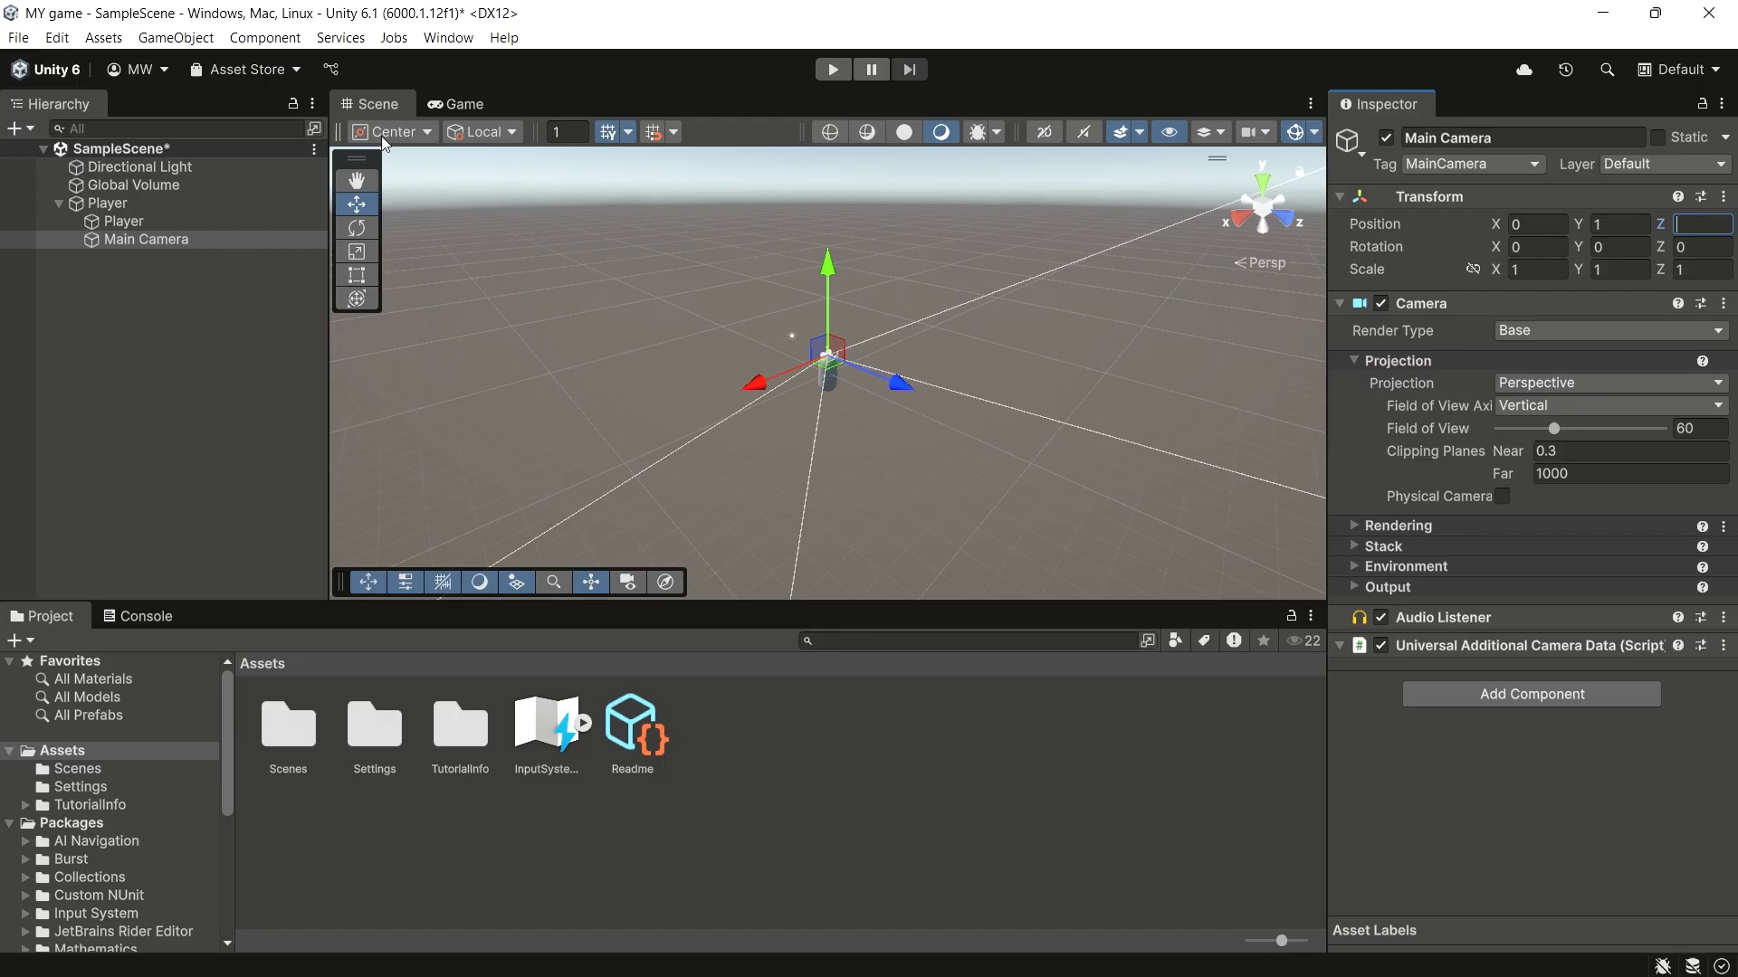
pyautogui.click(434, 104)
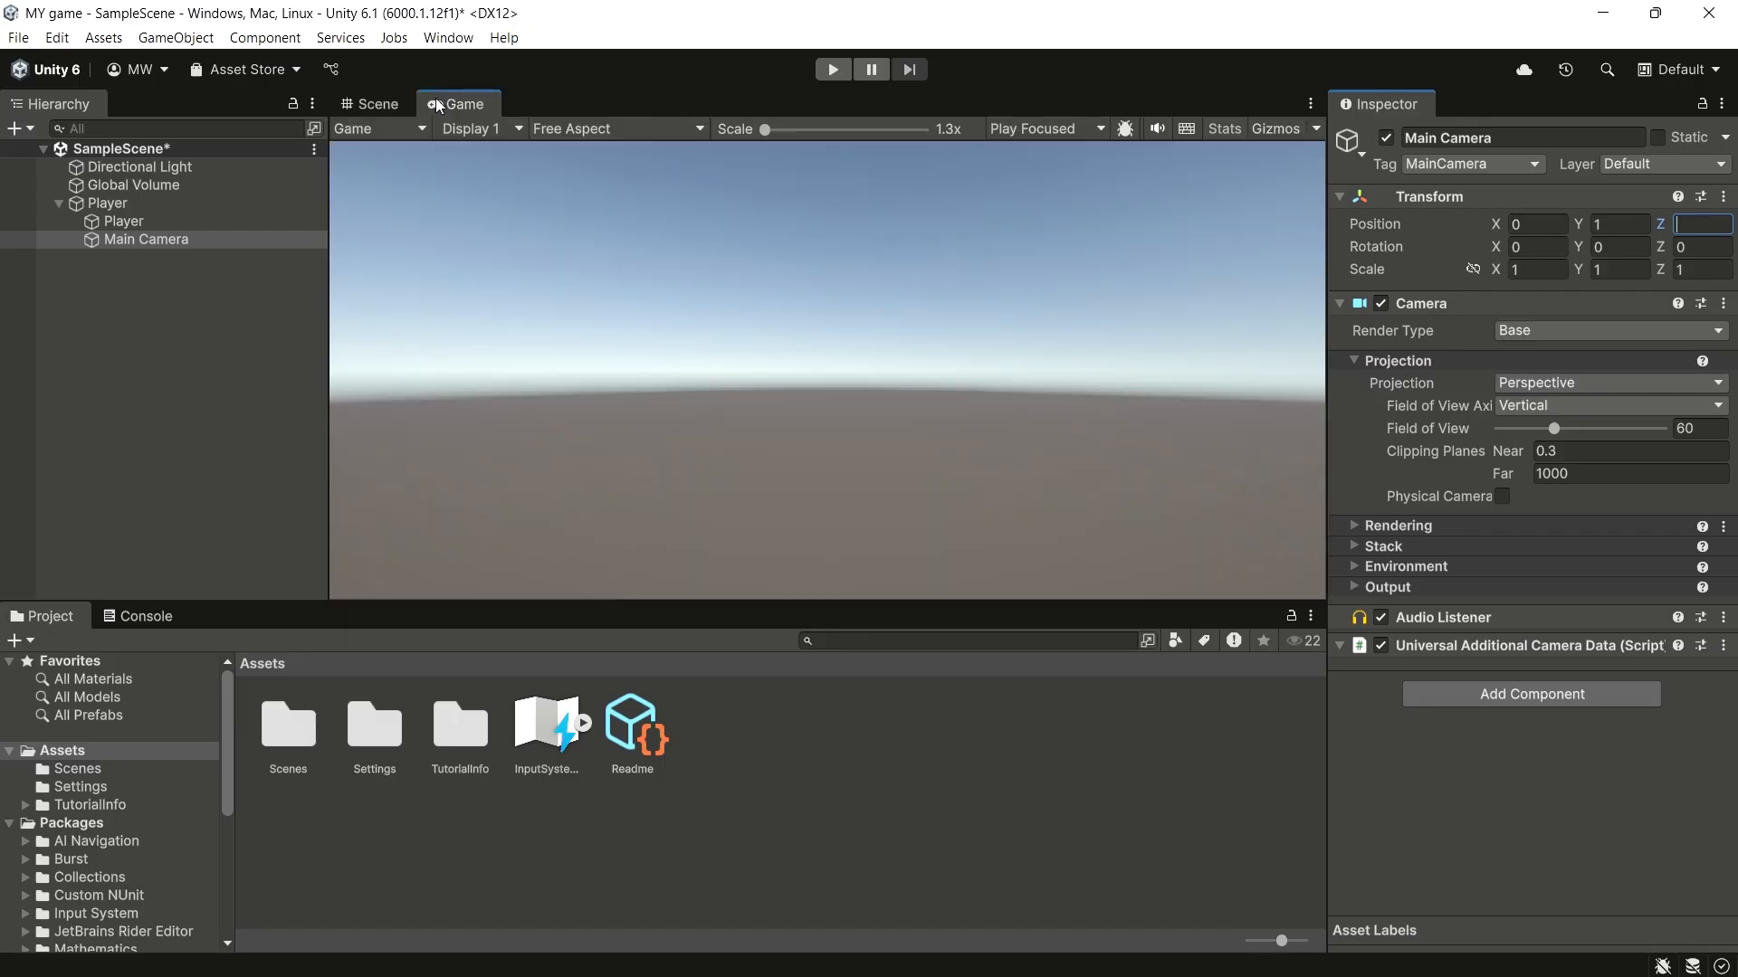
pyautogui.click(370, 104)
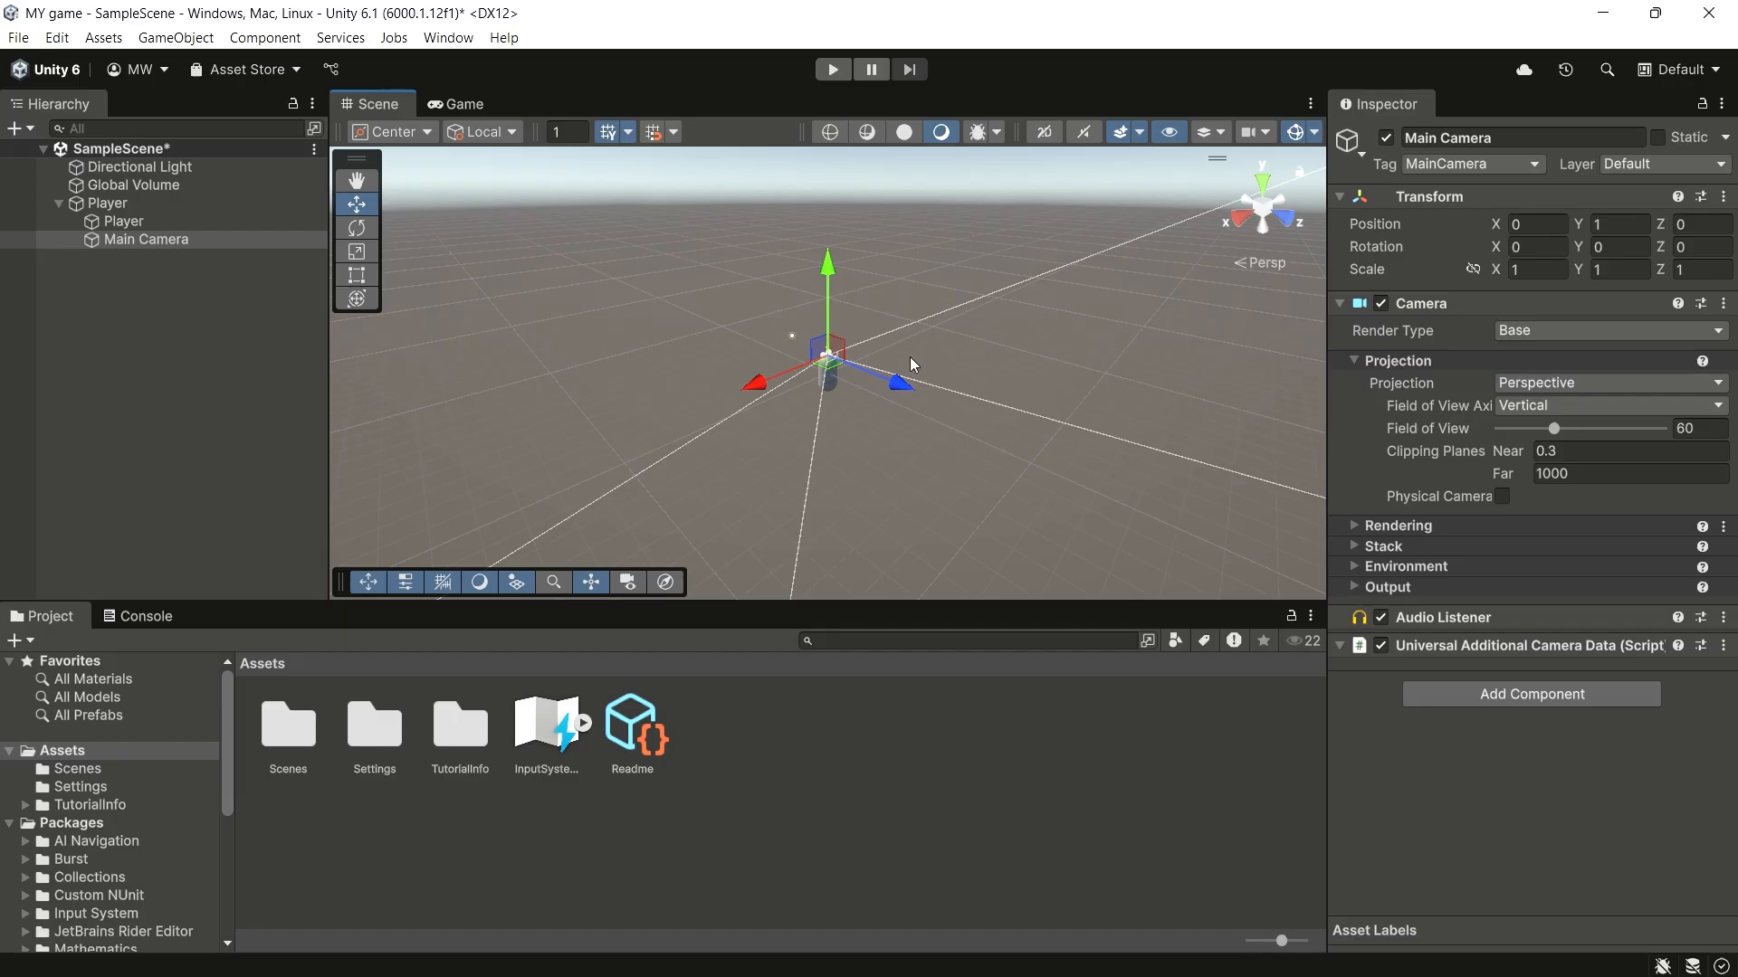
# Step: Move the Main Camera onto the capsule at about X 1.55, Z 1.44 and compare the scene and game views
pyautogui.moveTo(827, 358); pyautogui.dragTo(820, 379)
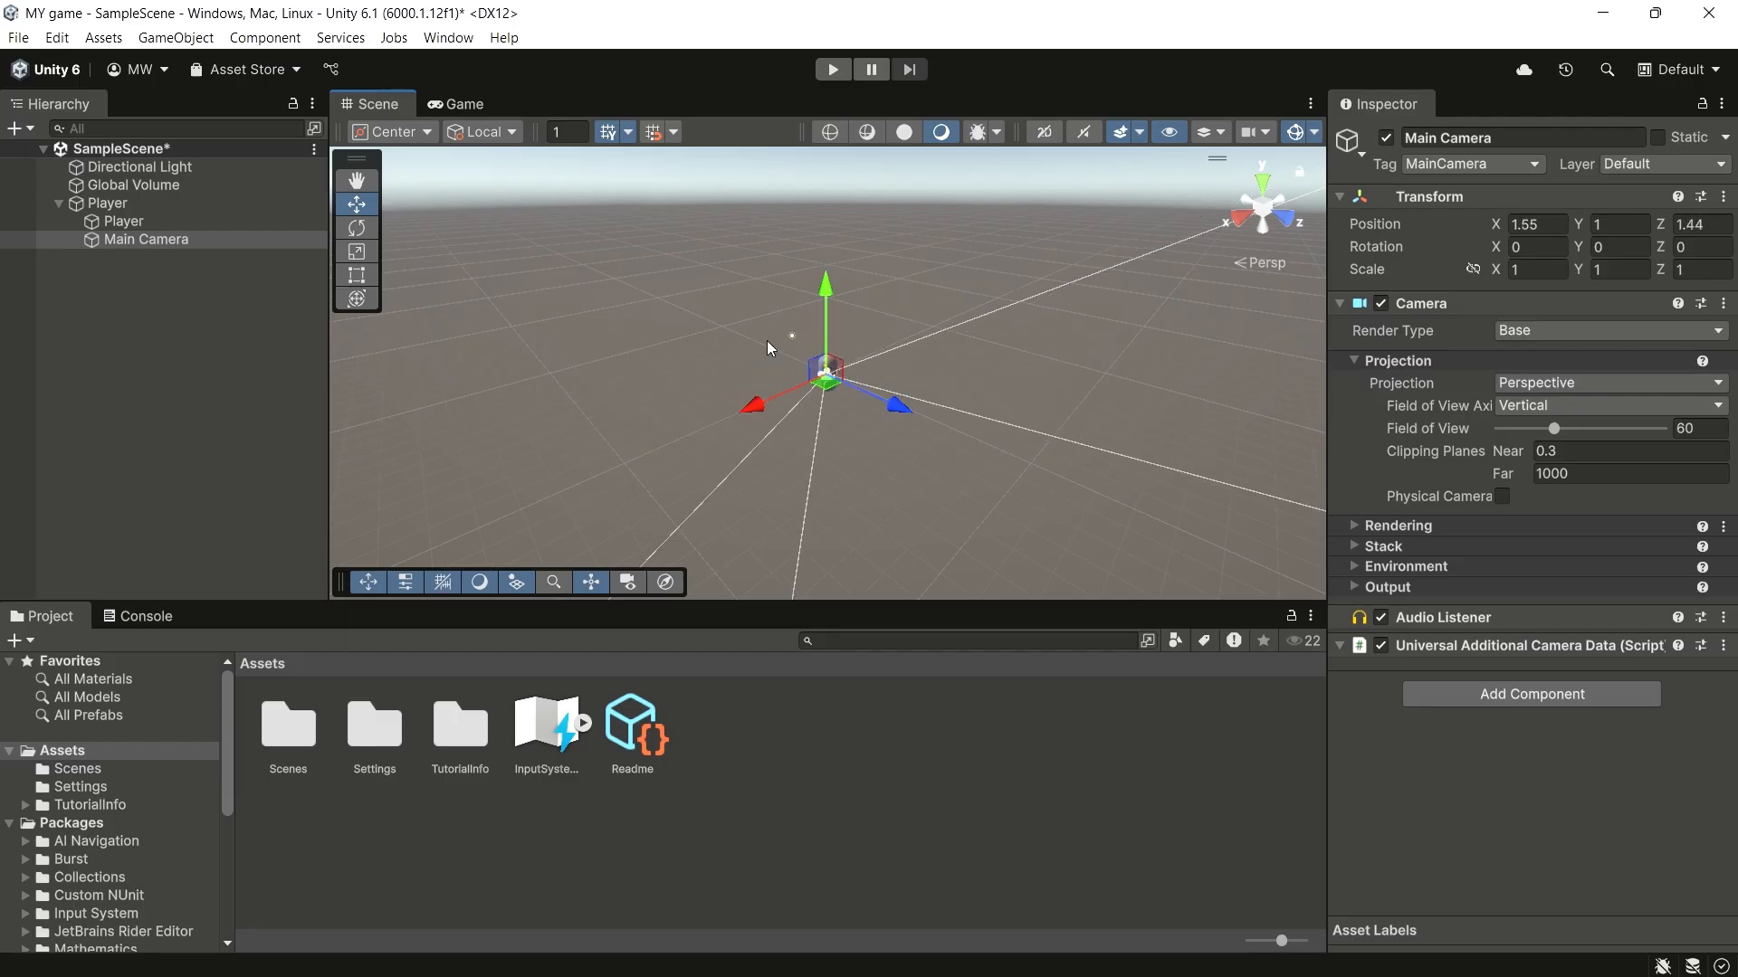
pyautogui.click(452, 100)
pyautogui.click(378, 103)
pyautogui.click(461, 105)
pyautogui.click(396, 102)
pyautogui.click(467, 110)
pyautogui.click(393, 106)
pyautogui.click(459, 106)
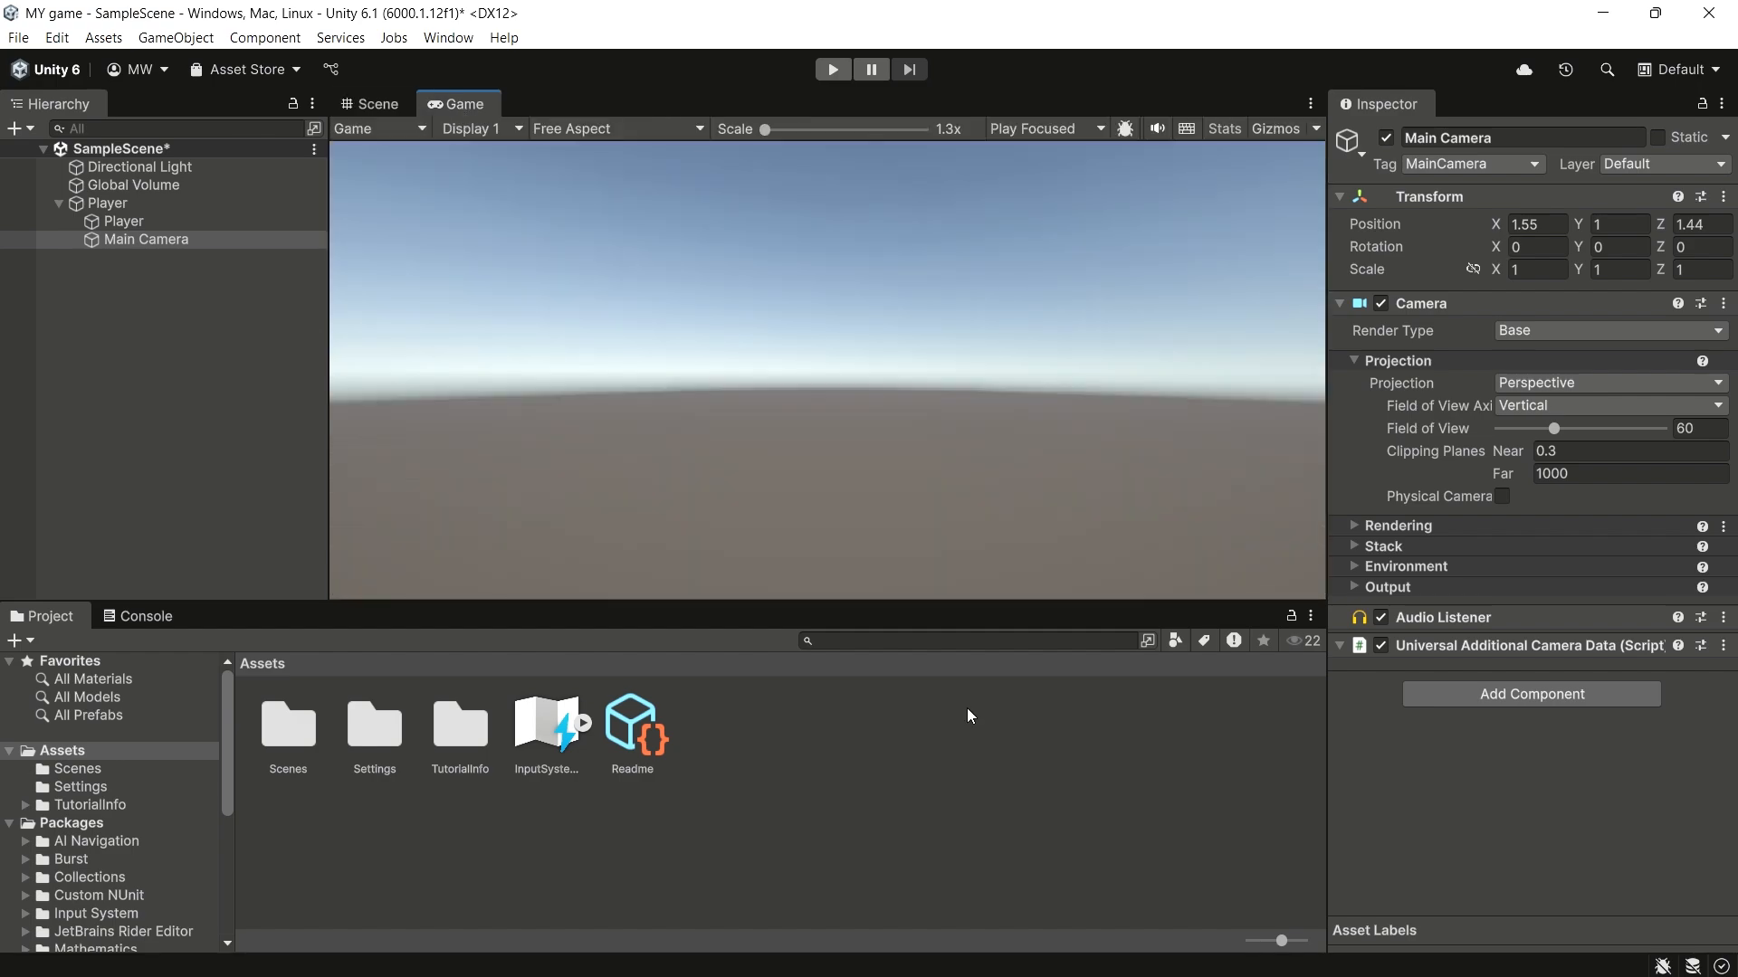
pyautogui.click(370, 106)
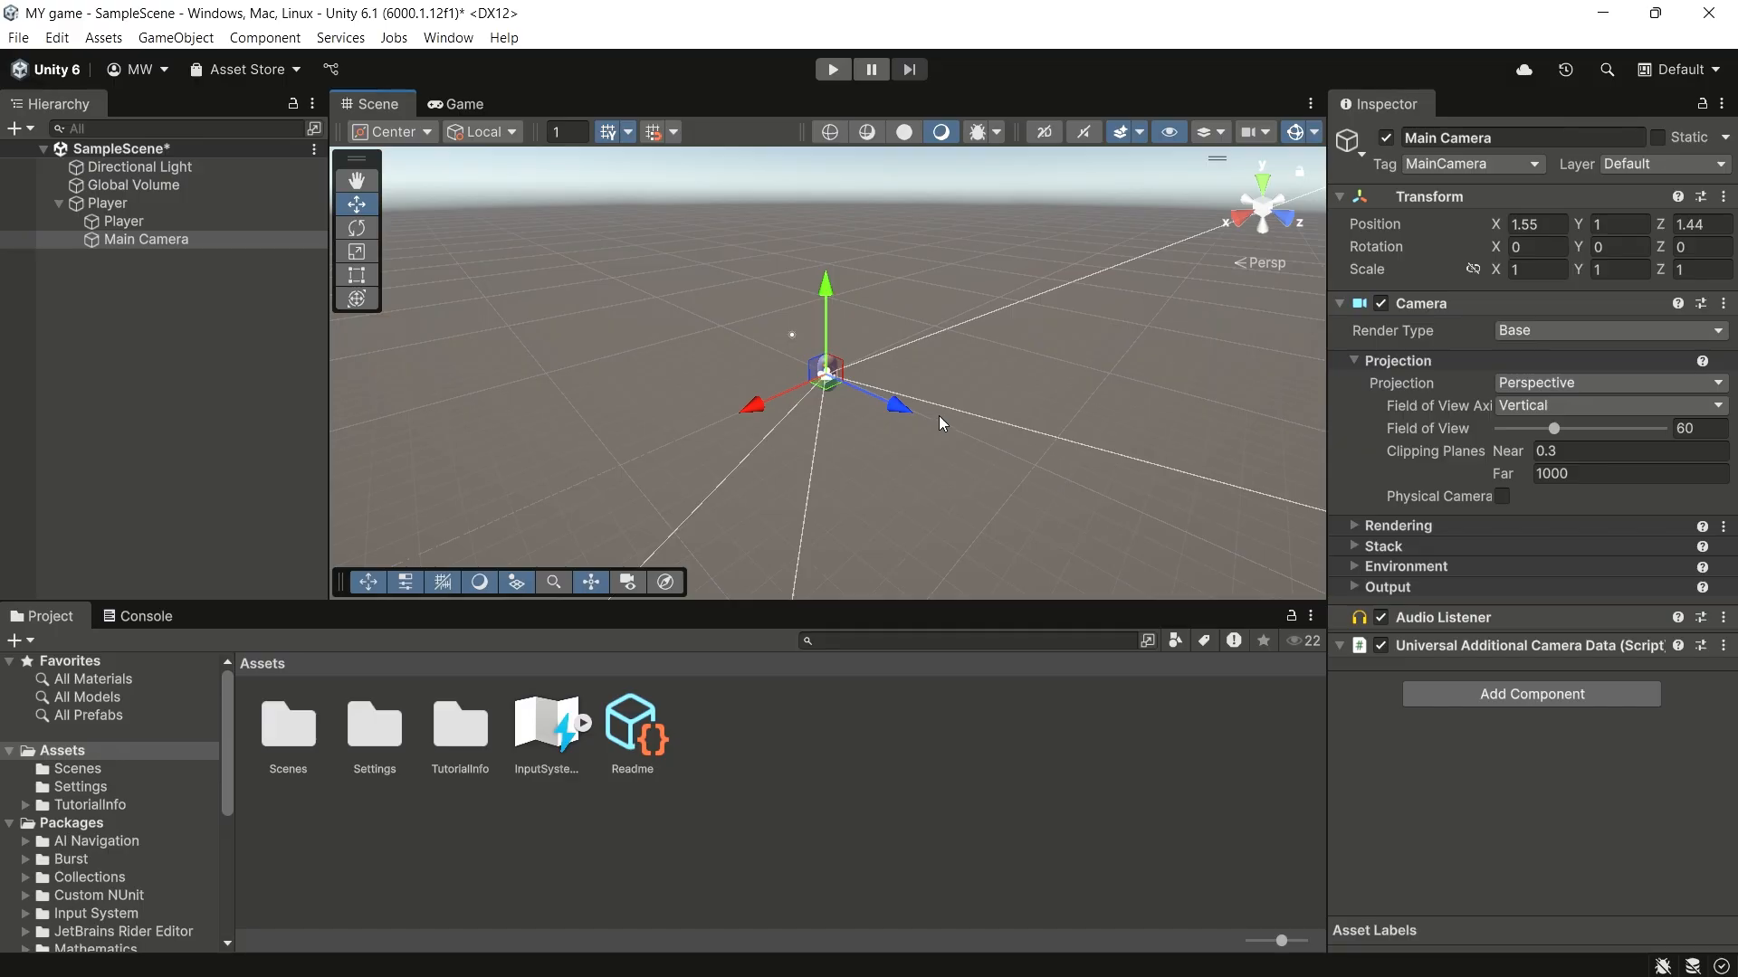
# Step: Raise the Main Camera to the capsule's head at about X 1.54, Y 1.58, Z 1.5 and check the game view
pyautogui.scroll(9, 938, 416)
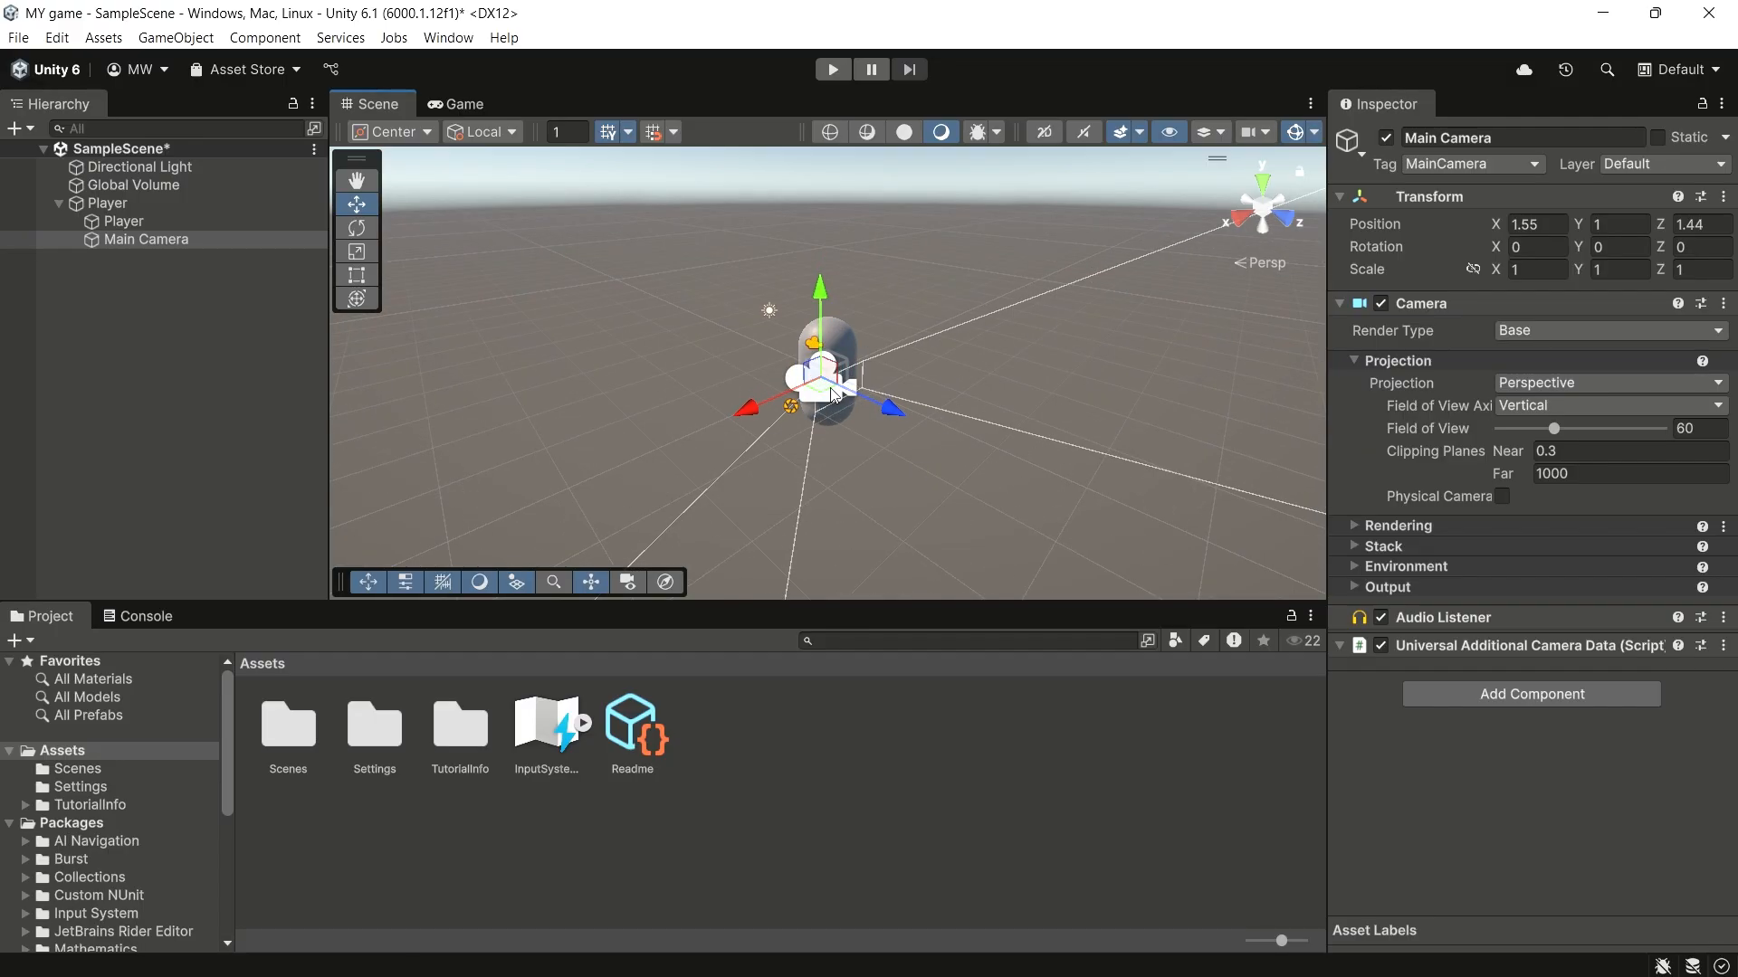
pyautogui.moveTo(829, 387); pyautogui.dragTo(831, 373)
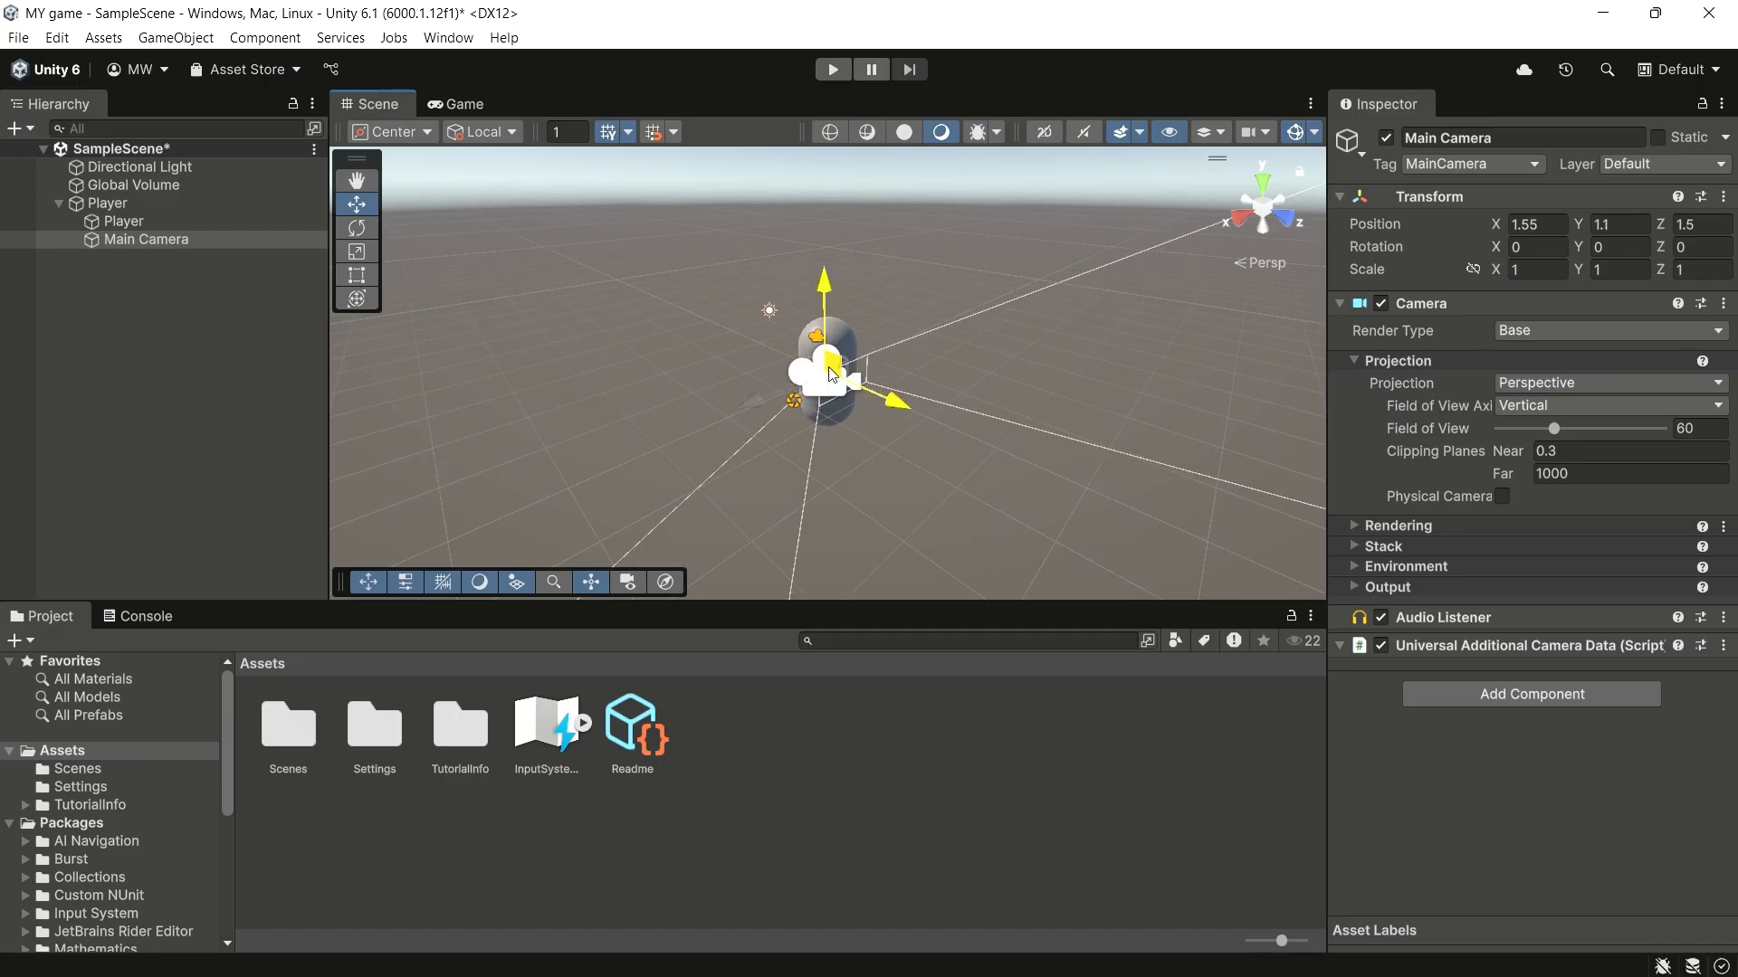
pyautogui.click(453, 105)
pyautogui.click(362, 104)
pyautogui.moveTo(829, 284); pyautogui.dragTo(822, 319)
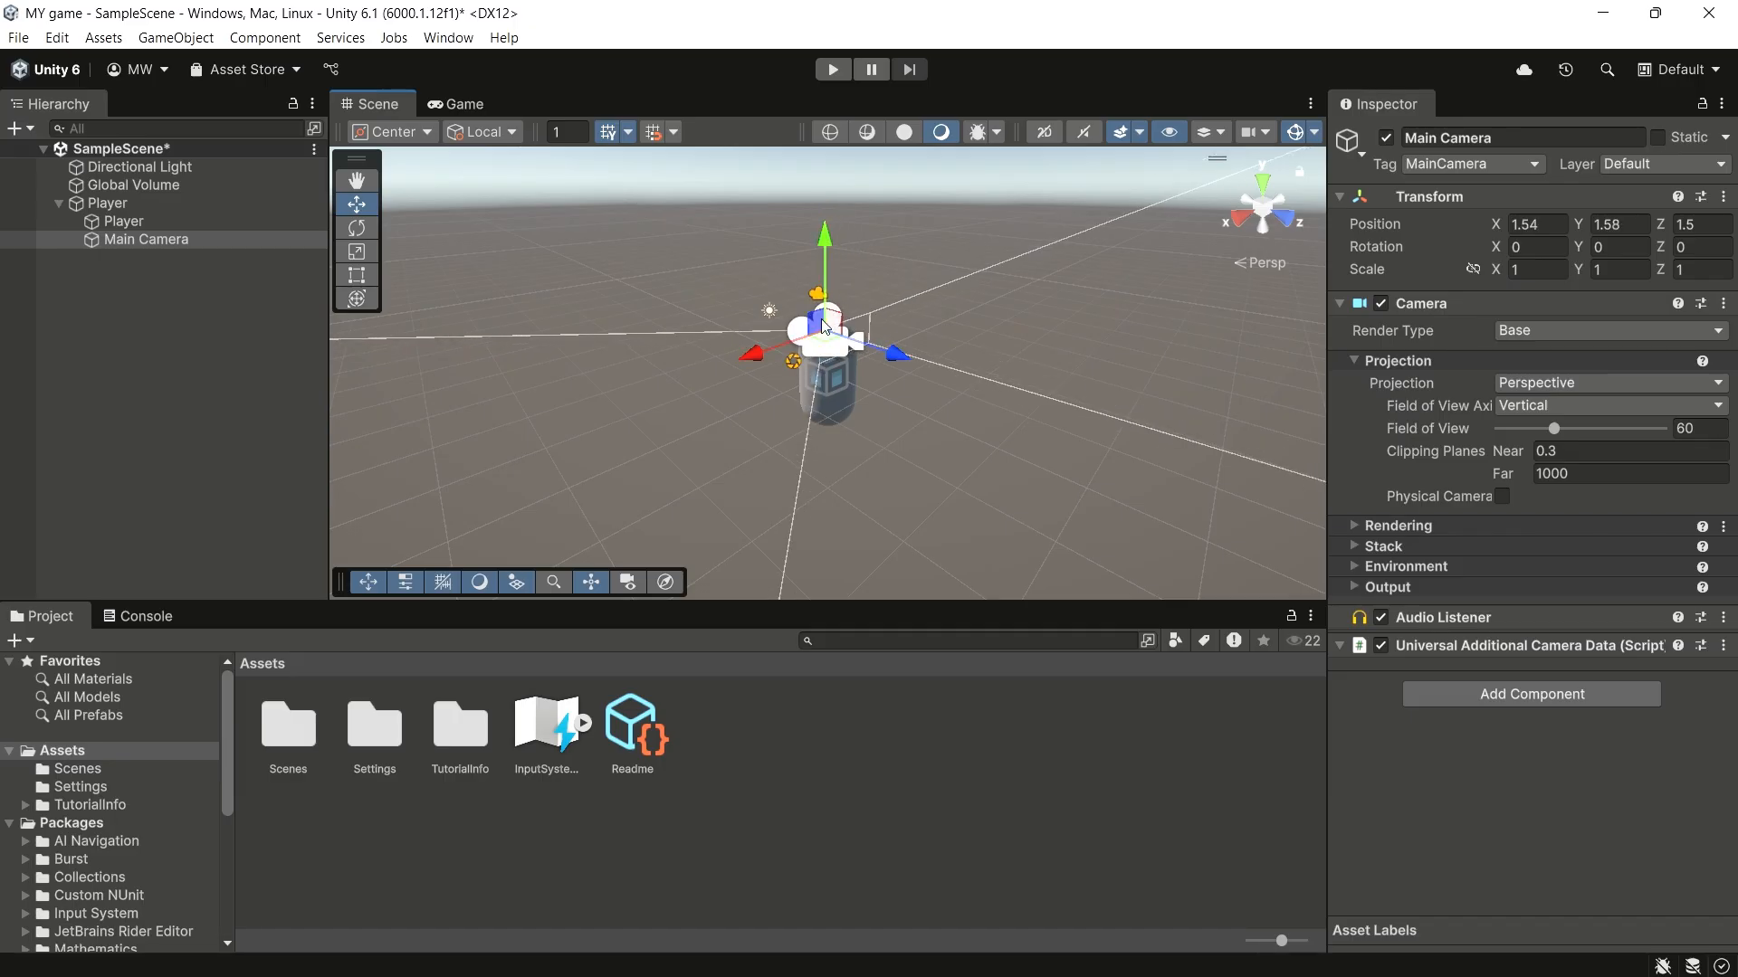
pyautogui.click(464, 103)
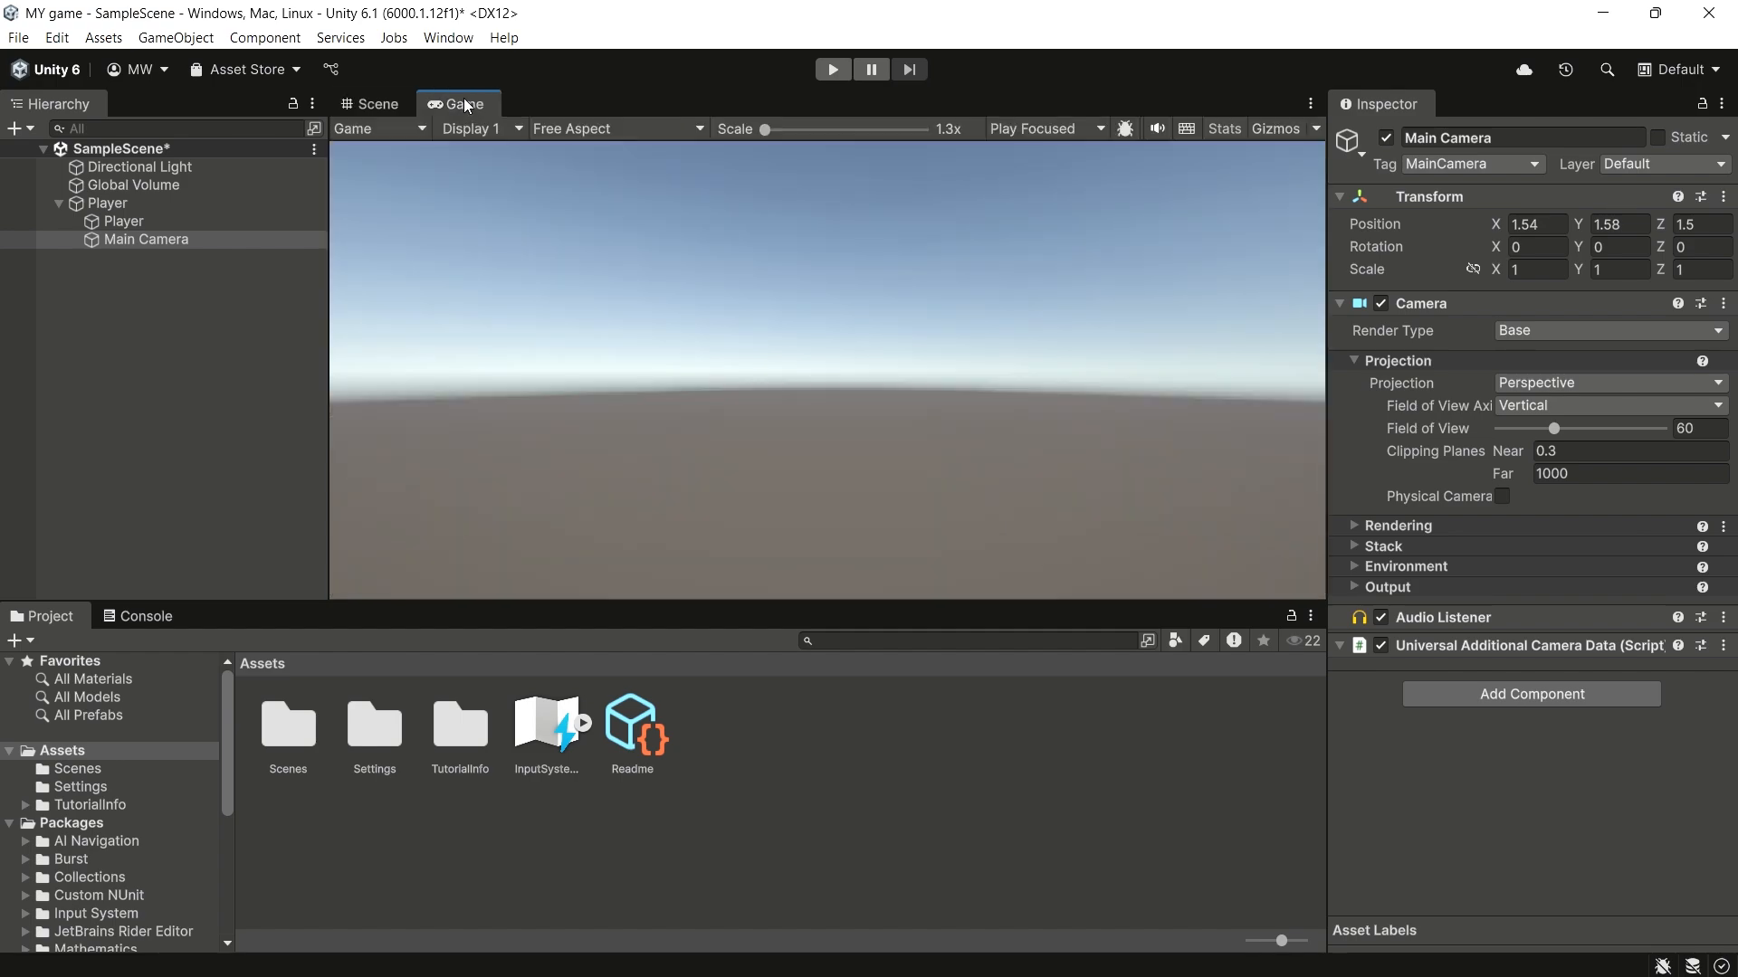
pyautogui.click(382, 103)
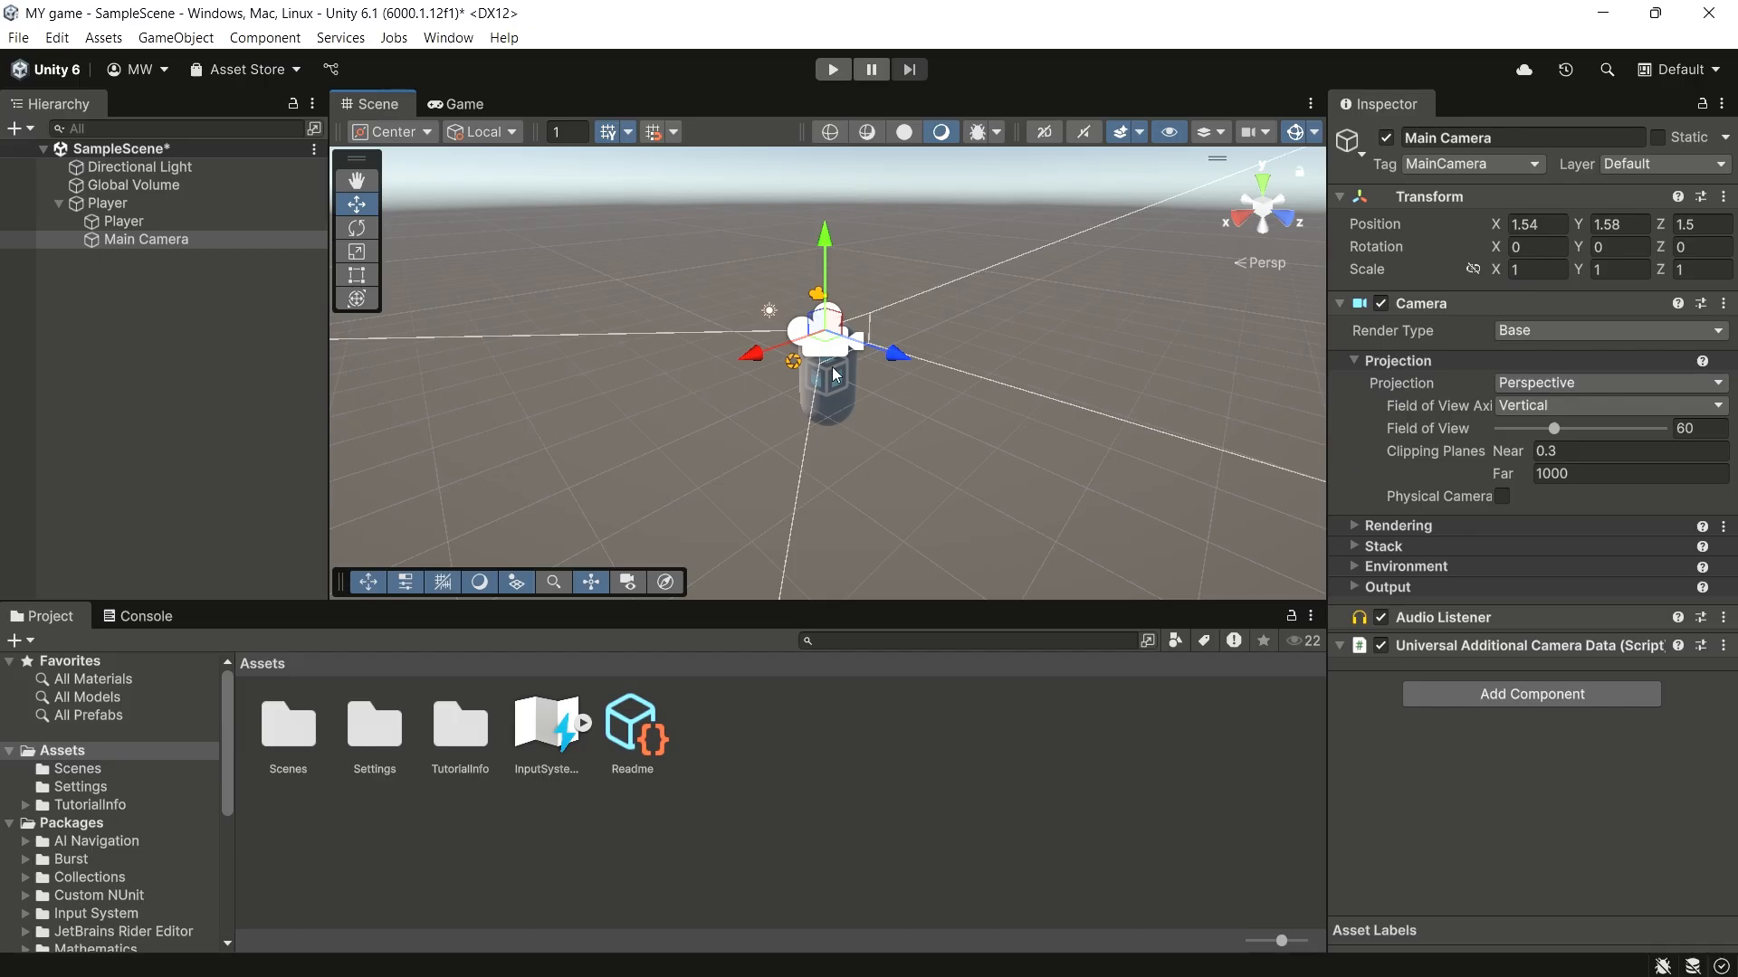
# Step: Move the Main Camera above the capsule at about X 1.83, Y 2.73, Z 0.44 and check the game view
pyautogui.moveTo(816, 322); pyautogui.dragTo(791, 220)
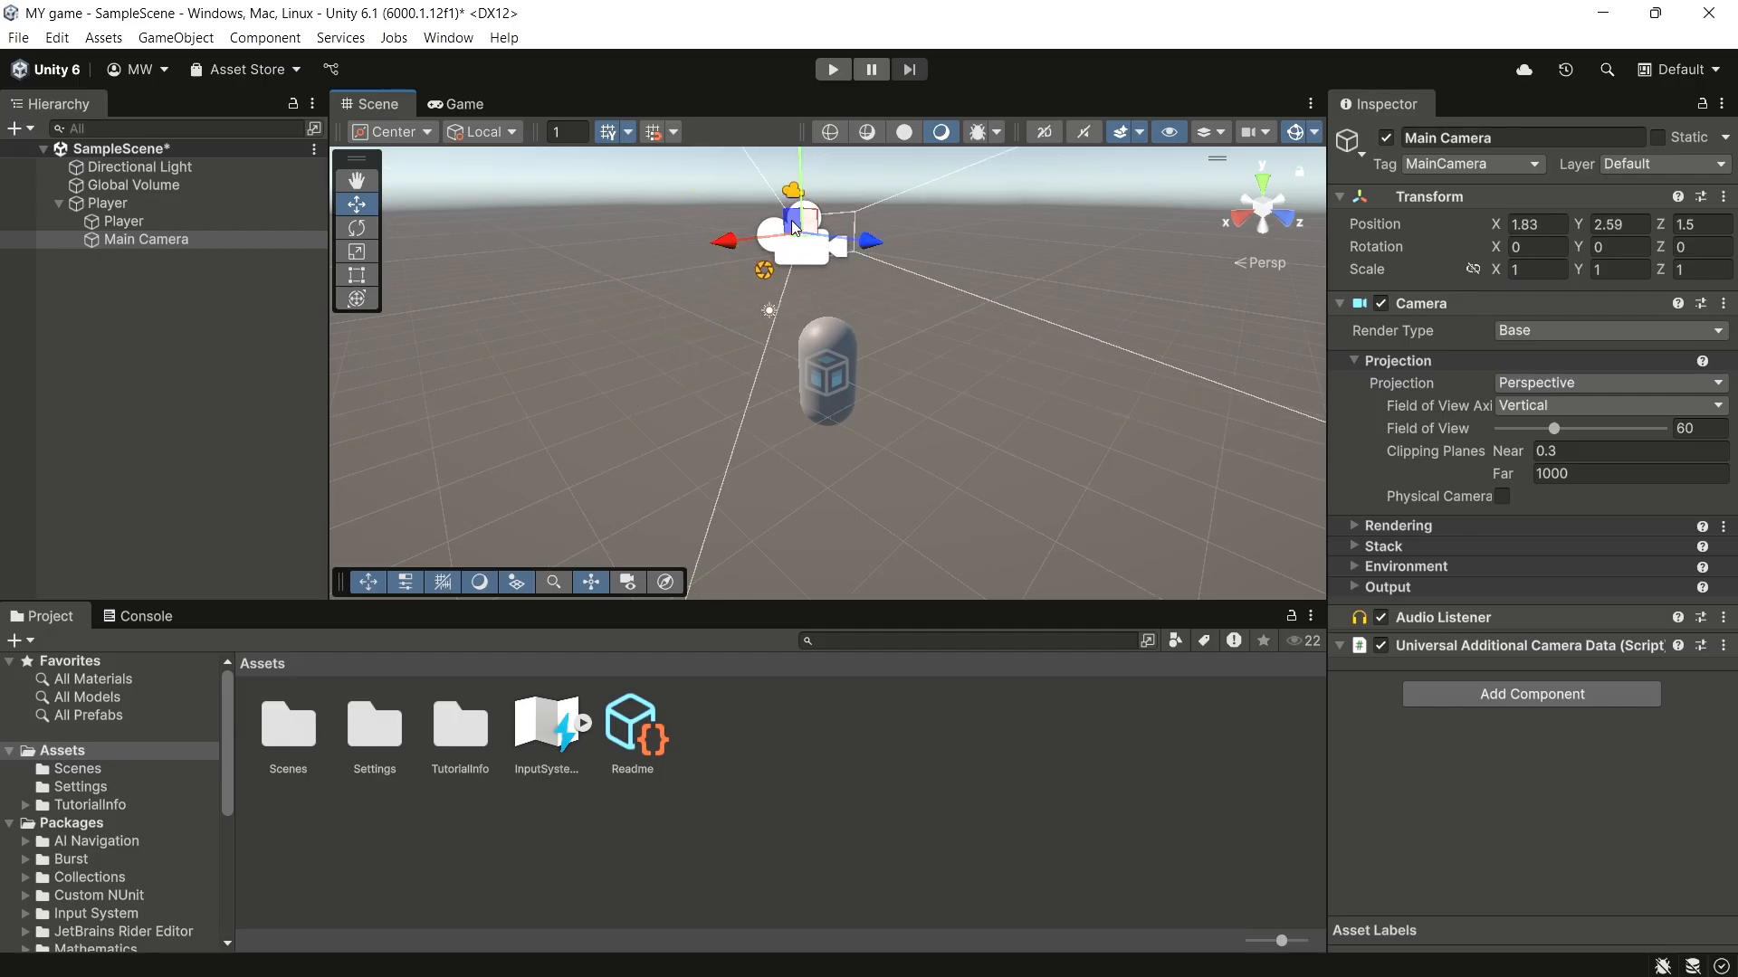
pyautogui.scroll(-3, 814, 411)
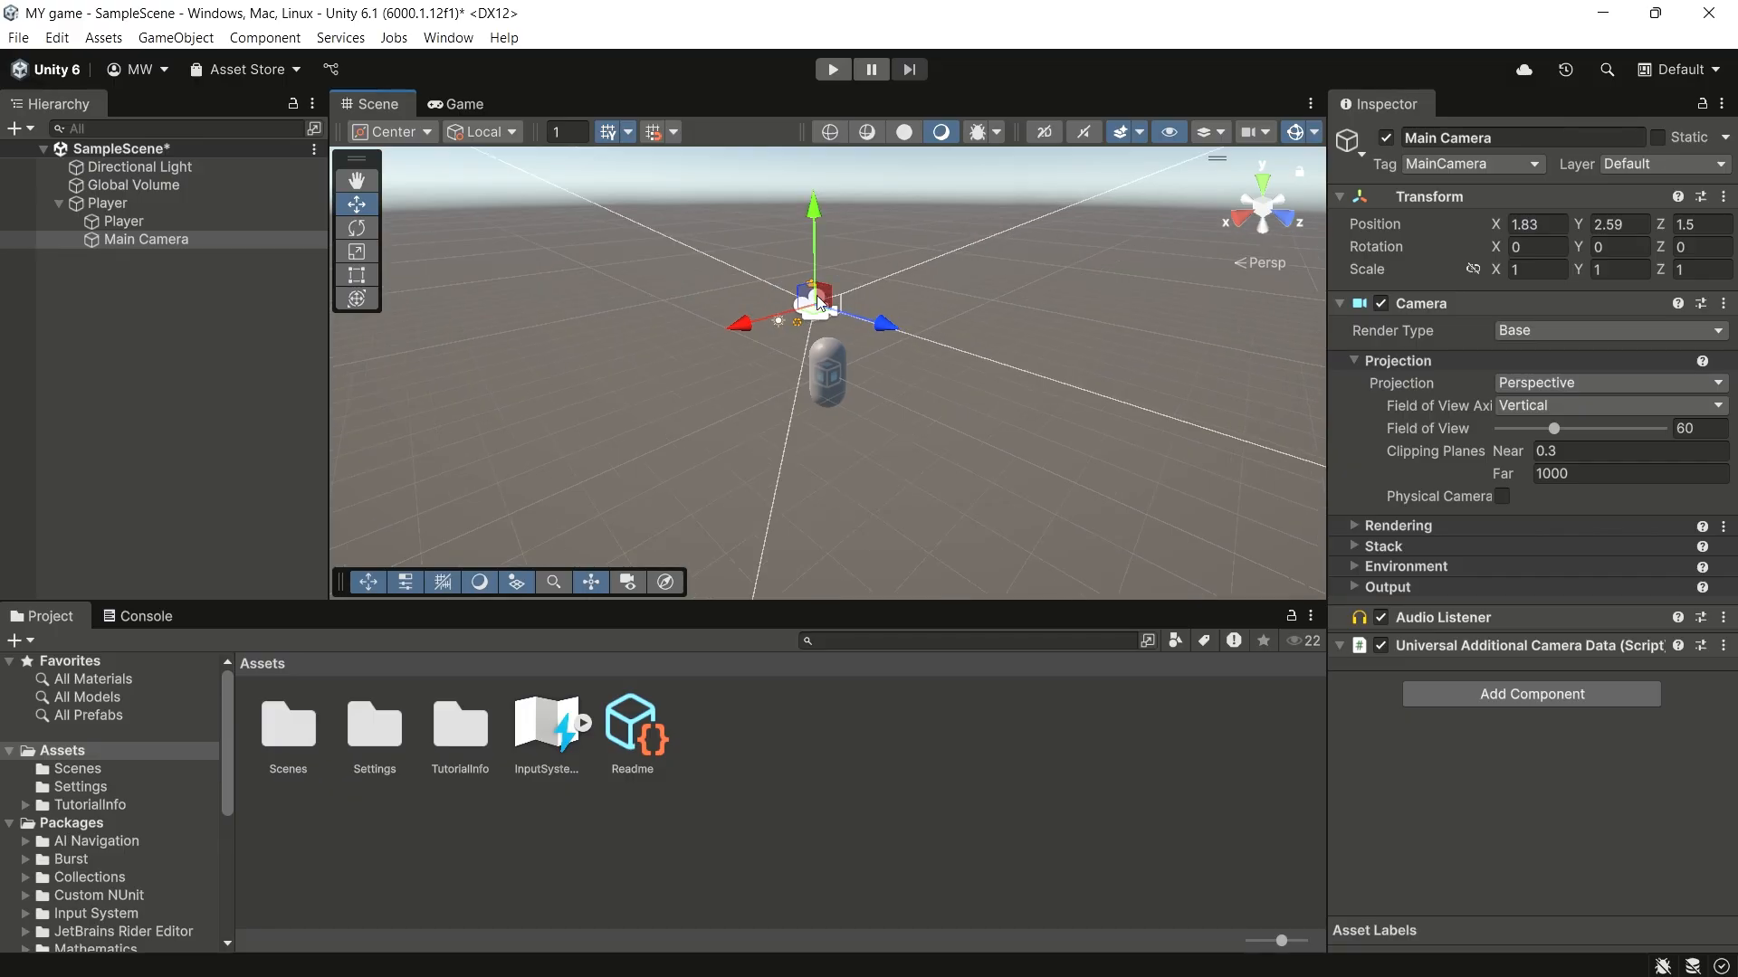
pyautogui.moveTo(819, 304); pyautogui.dragTo(780, 286)
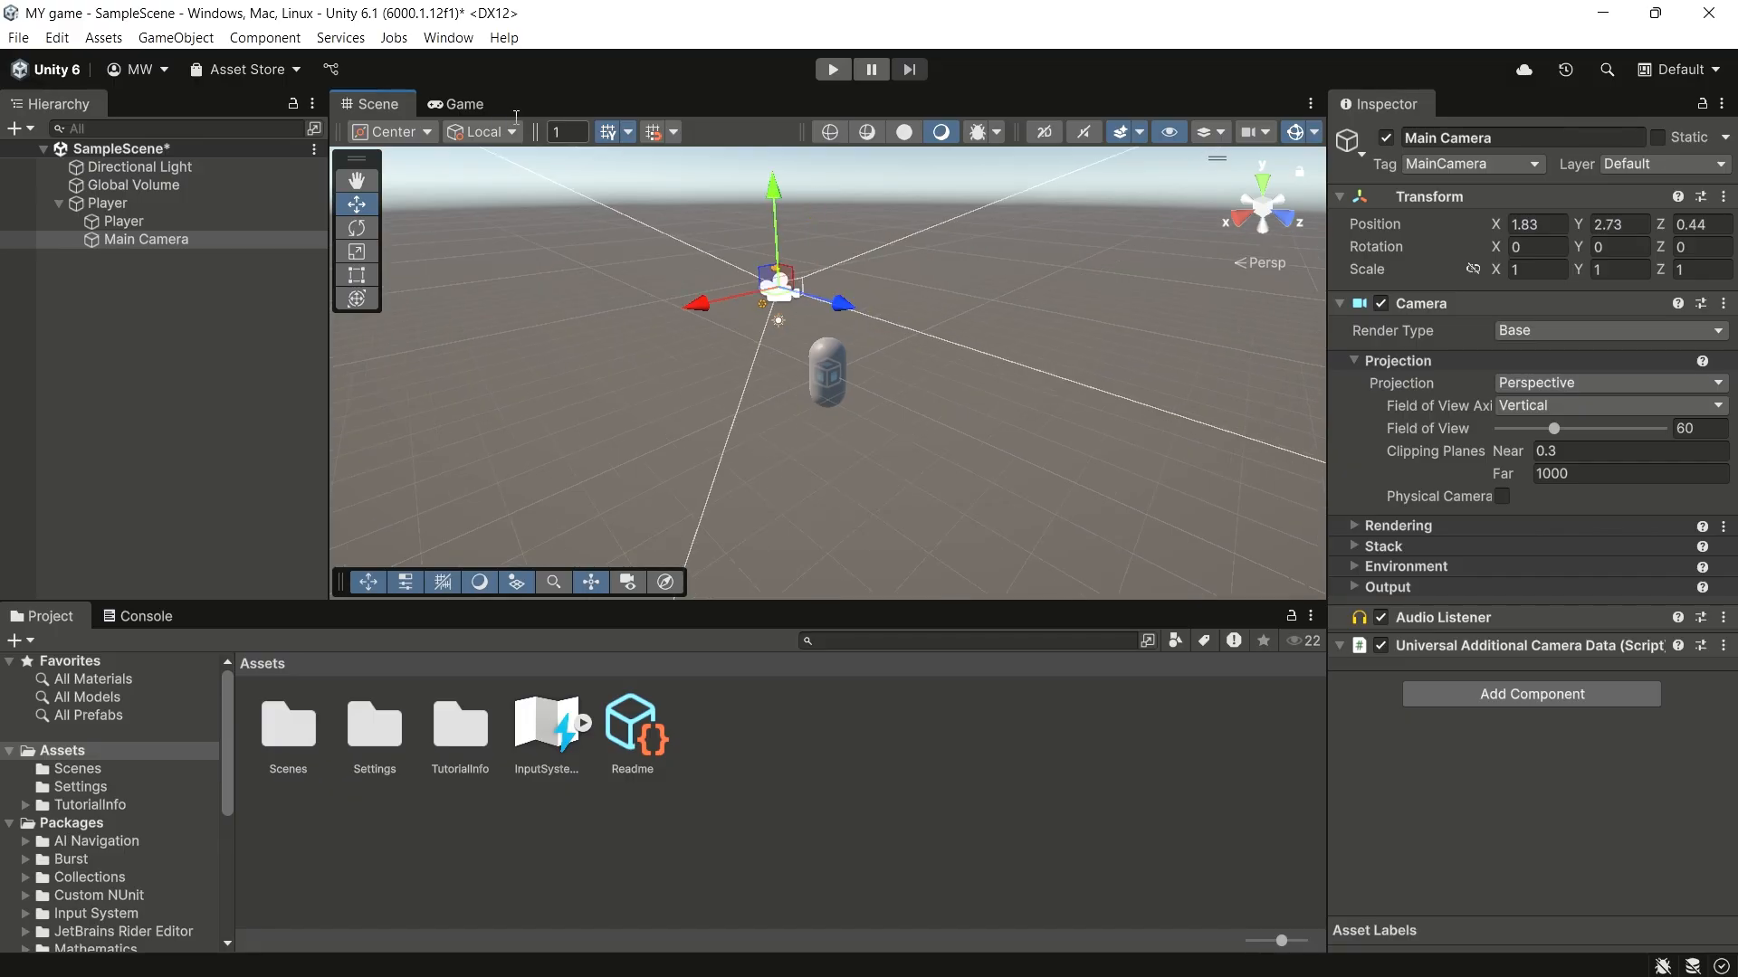
pyautogui.click(464, 108)
pyautogui.click(399, 104)
# Step: Shift the Main Camera to about X 3.07, Y 3.01, Z 2.61 and compare the game and scene views
pyautogui.moveTo(776, 284); pyautogui.dragTo(809, 305)
pyautogui.click(464, 104)
pyautogui.click(405, 105)
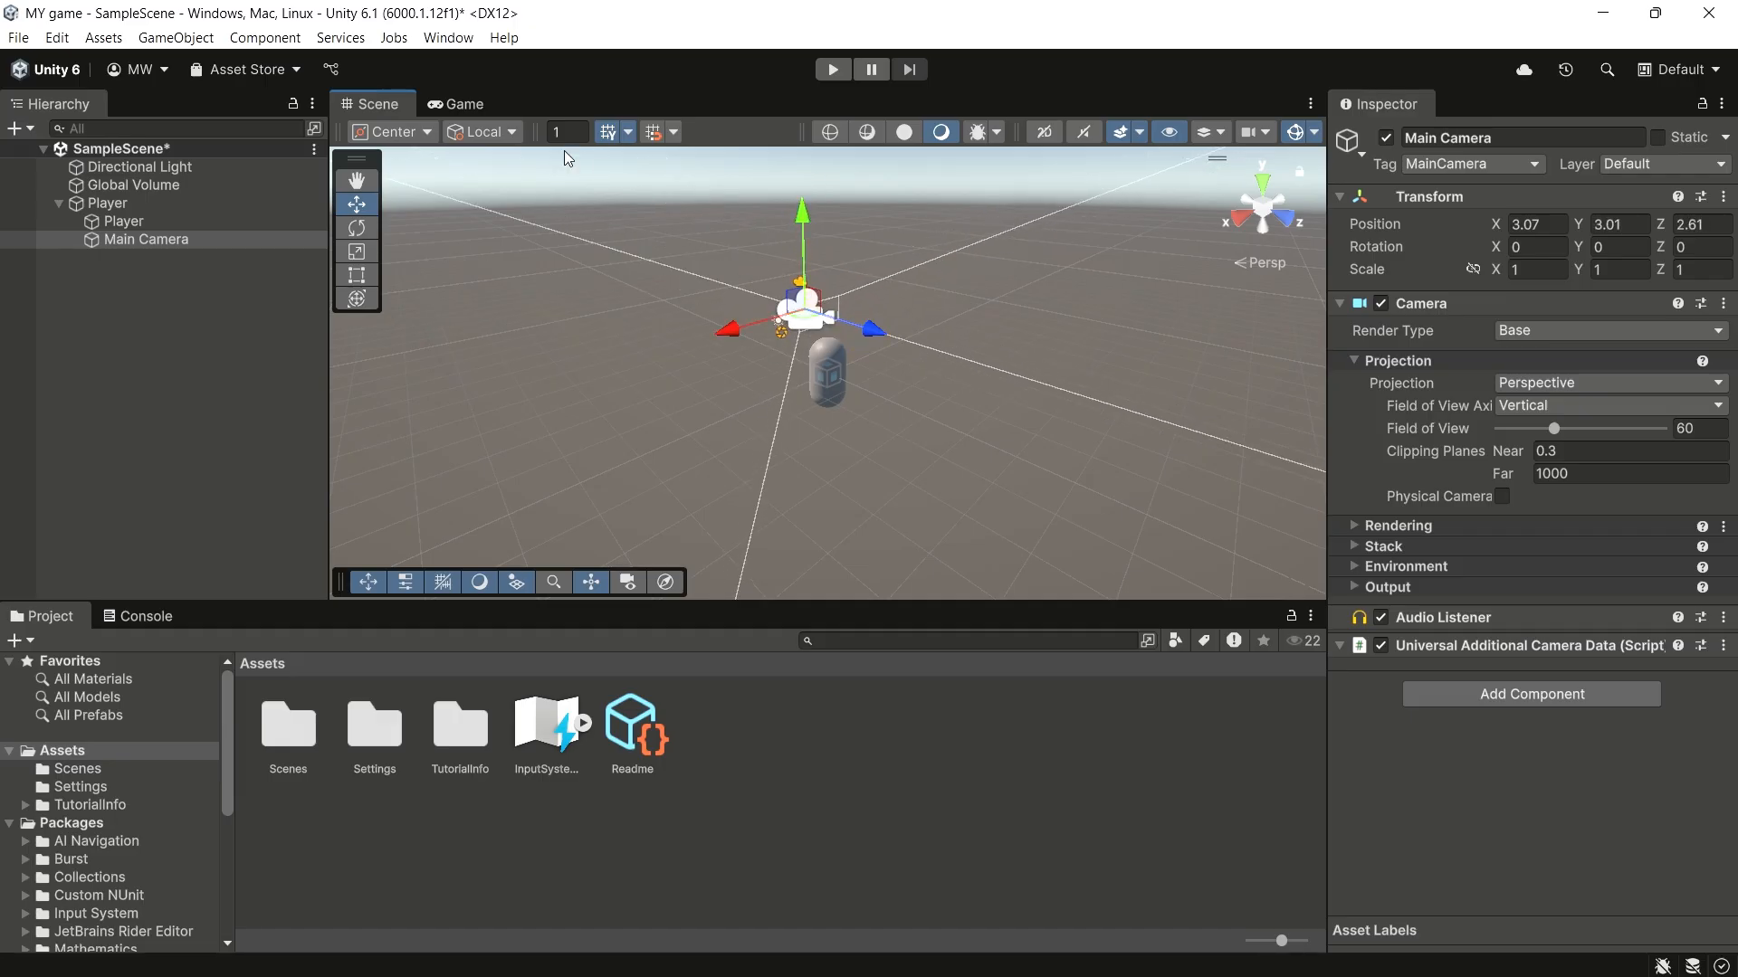
pyautogui.click(467, 105)
pyautogui.click(370, 105)
# Step: Set the Main Camera's Y position to 1.26
pyautogui.click(1640, 223)
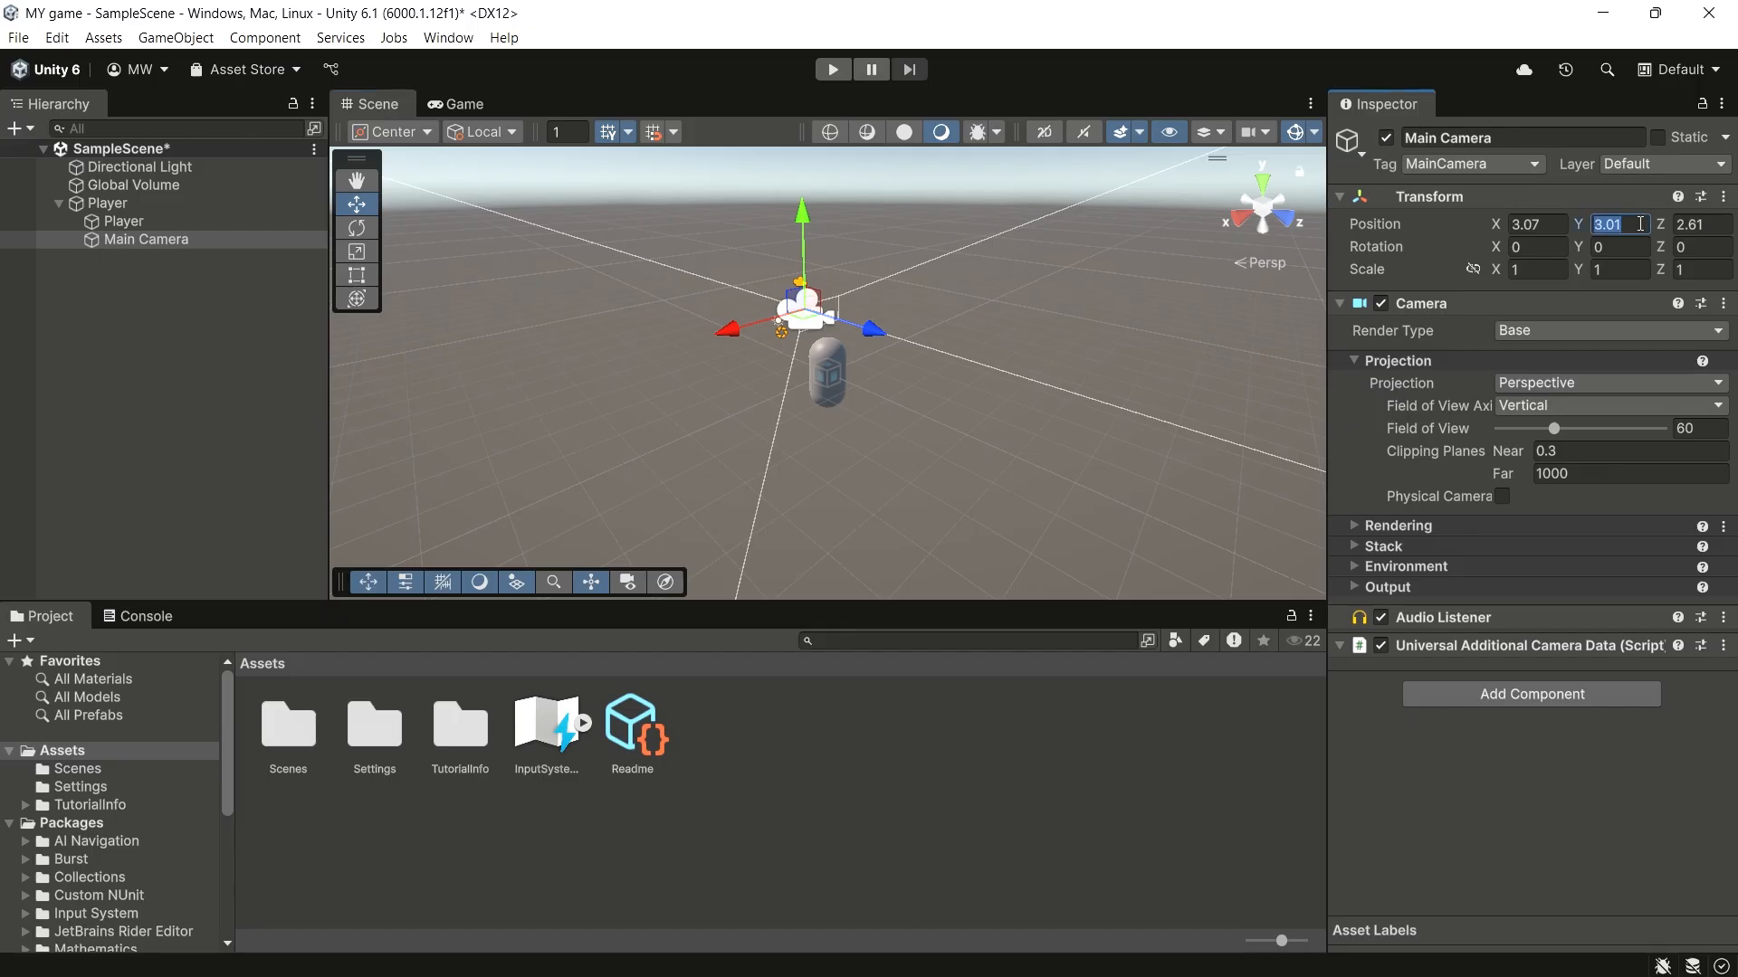
pyautogui.write('1')
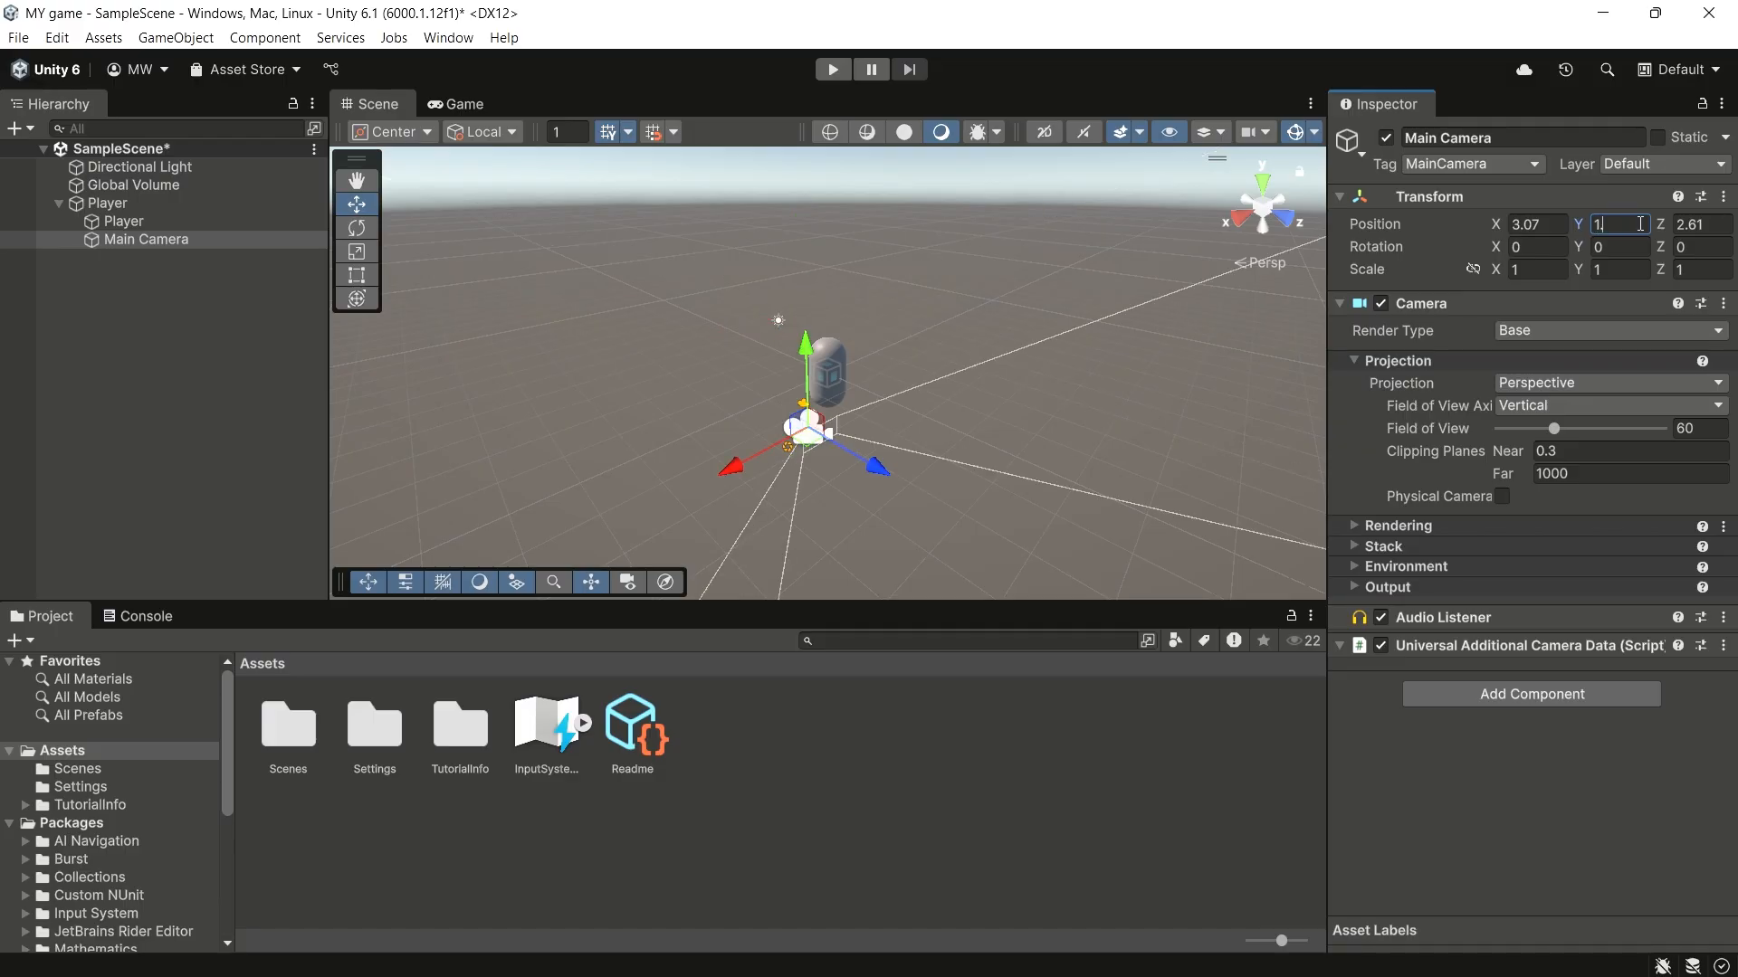
pyautogui.write('.6')
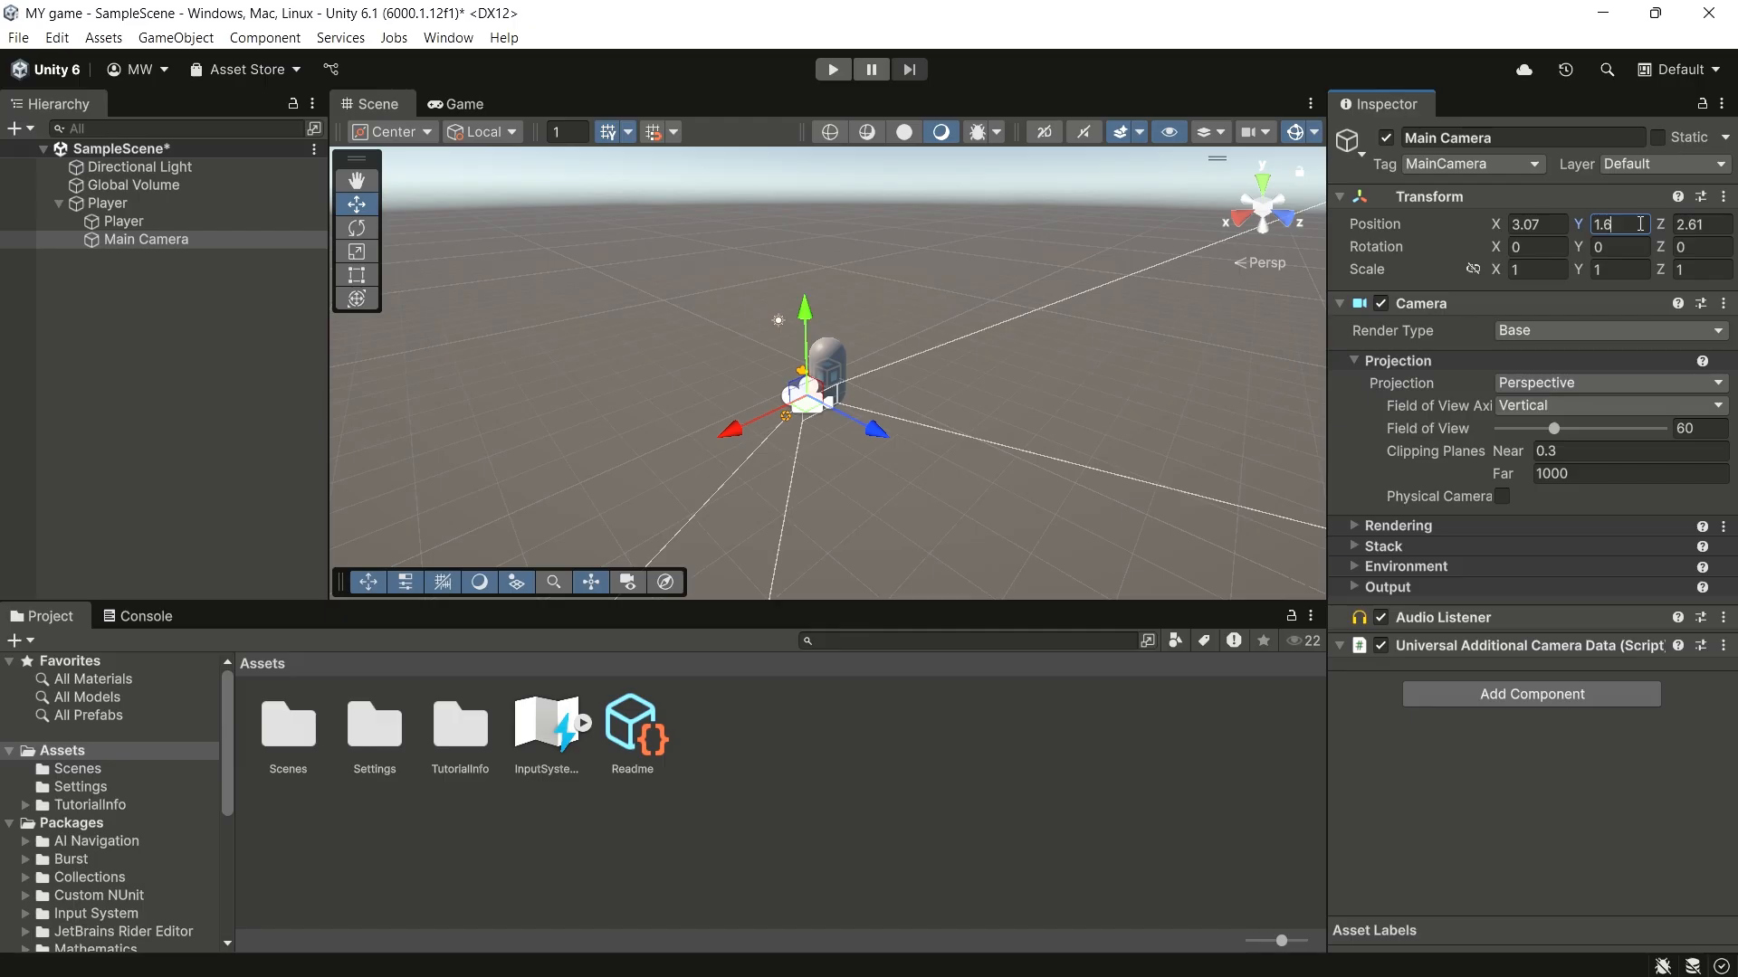
pyautogui.press('BackSpace')
pyautogui.write('26')
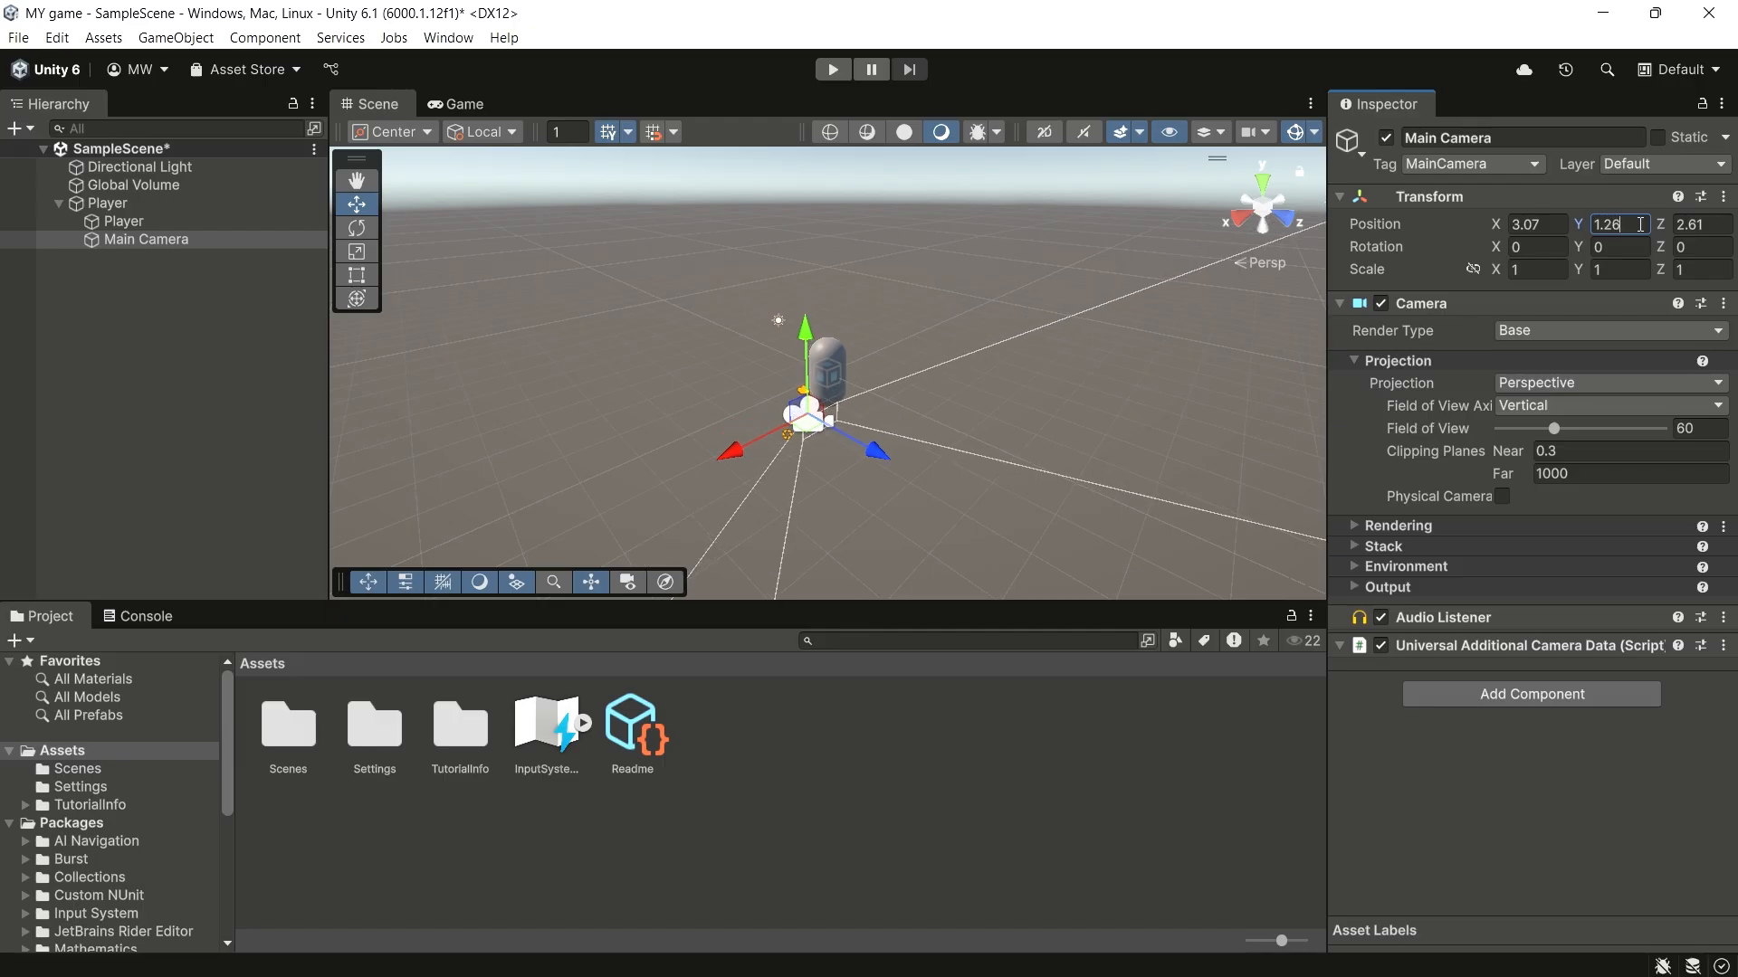
# Step: Set the Main Camera's Z position to -4.98 and check how the capsule appears in the game view
pyautogui.click(1720, 221)
pyautogui.write('-4')
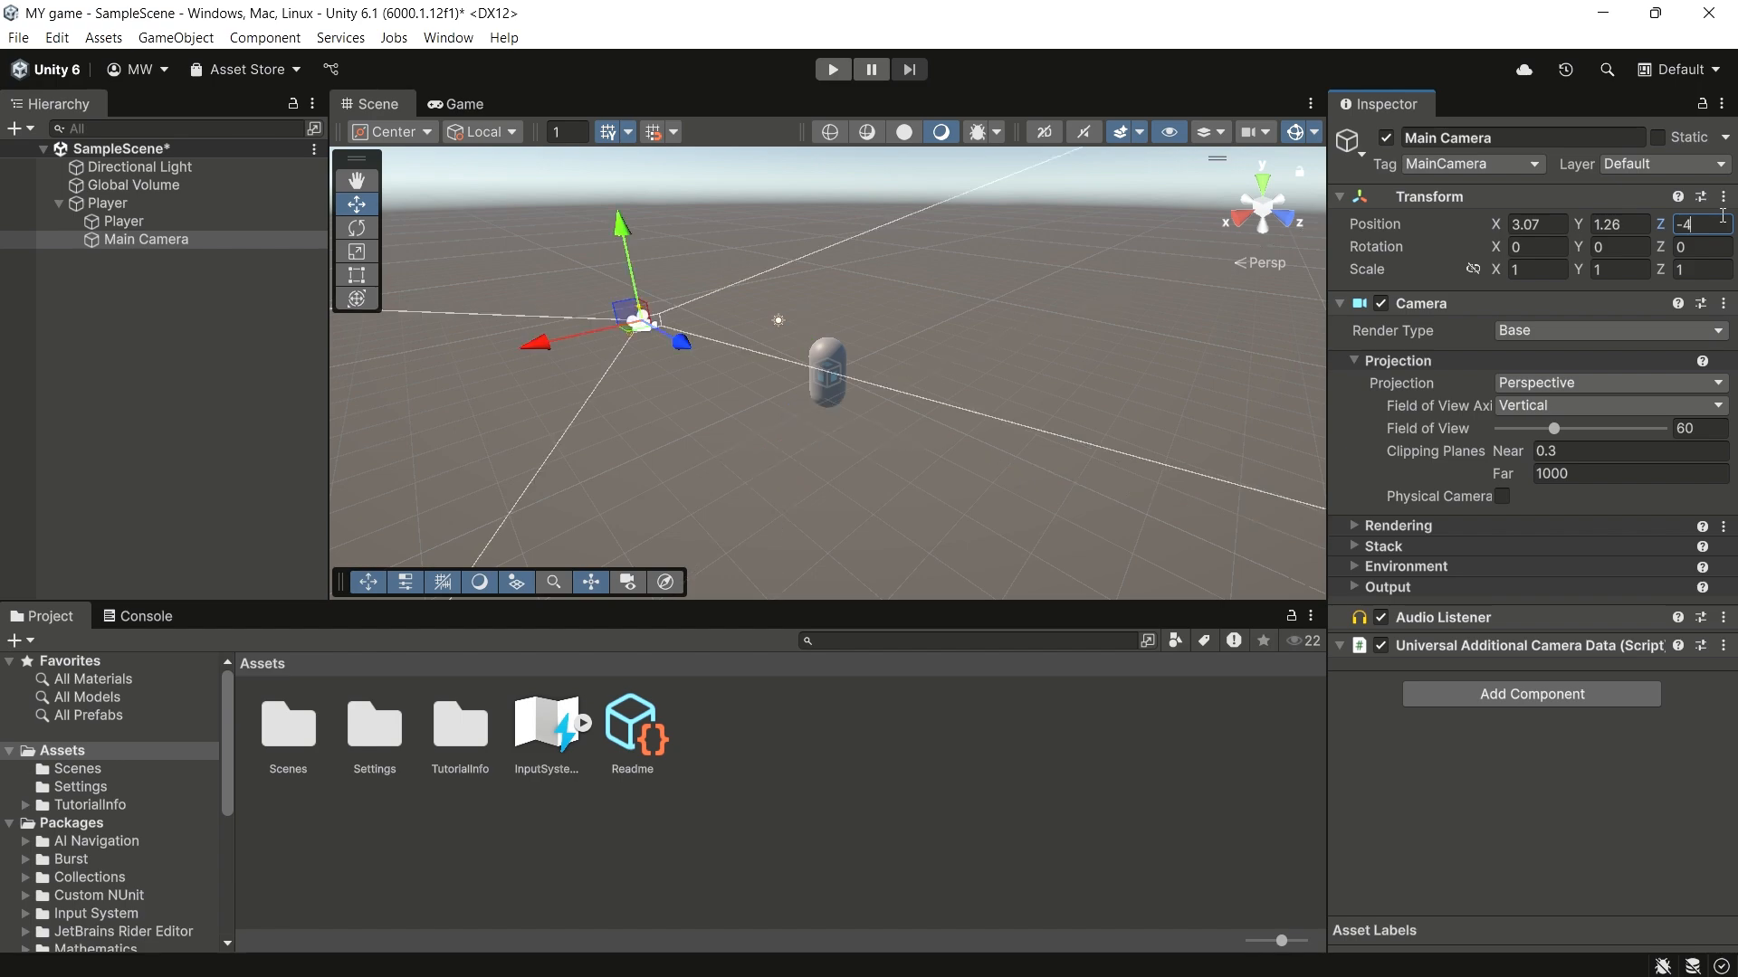
pyautogui.write('.98')
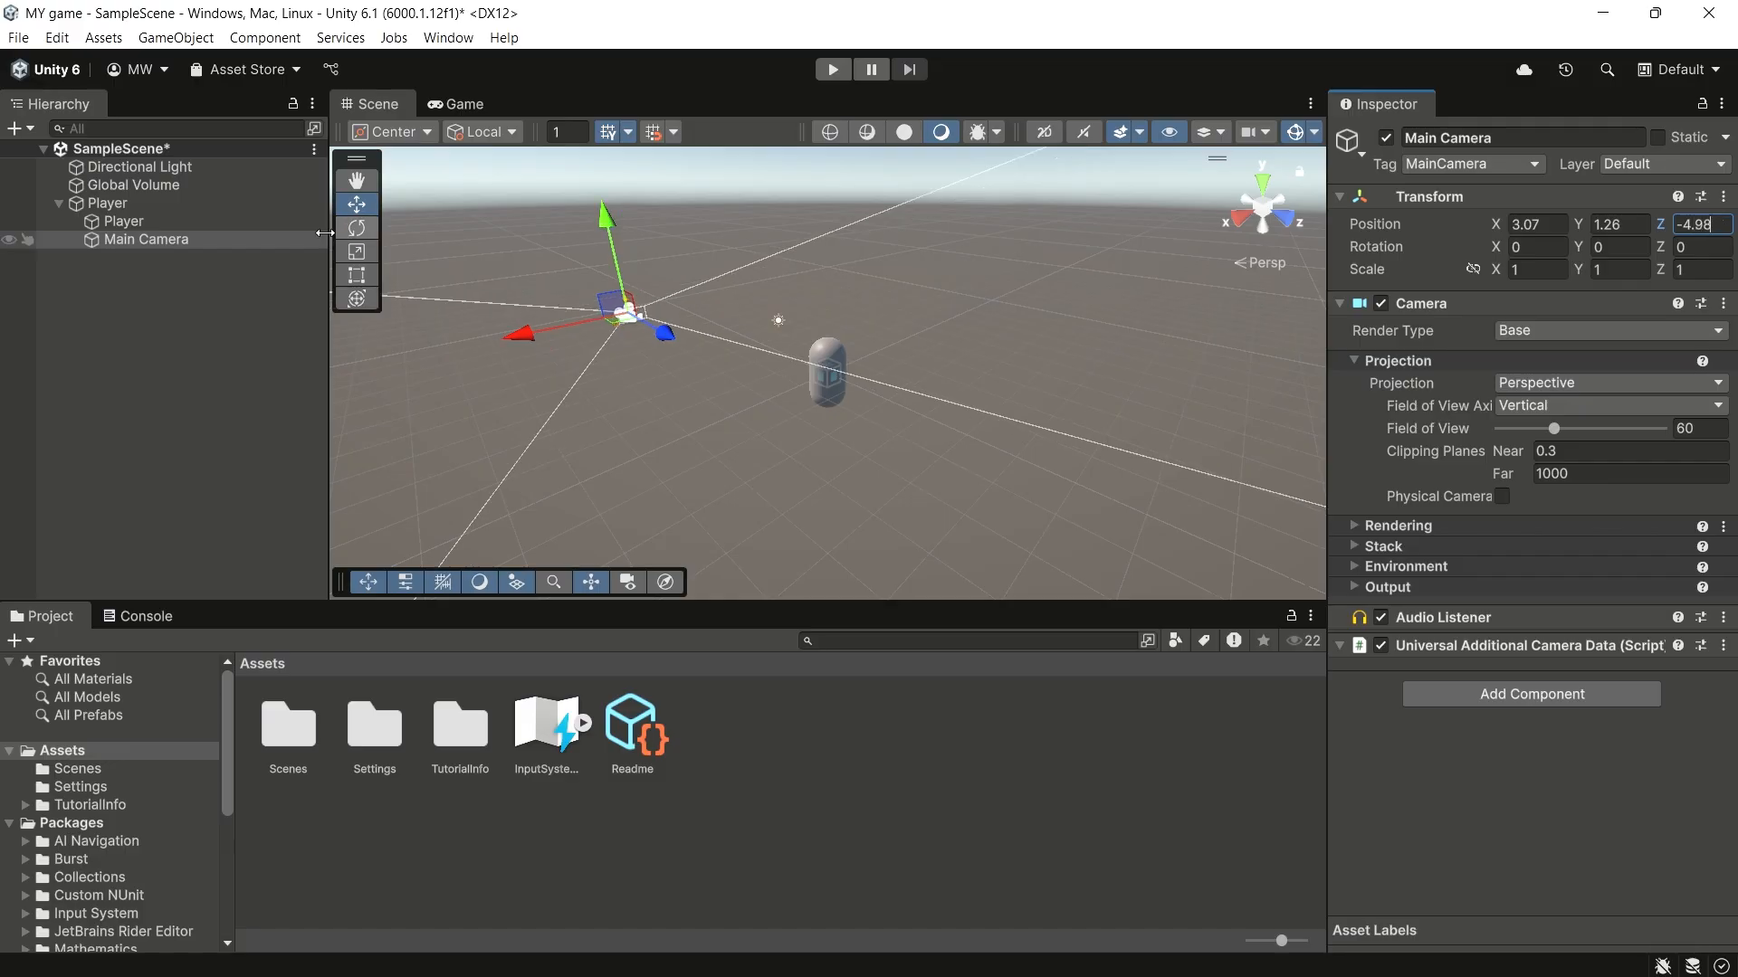
pyautogui.click(493, 108)
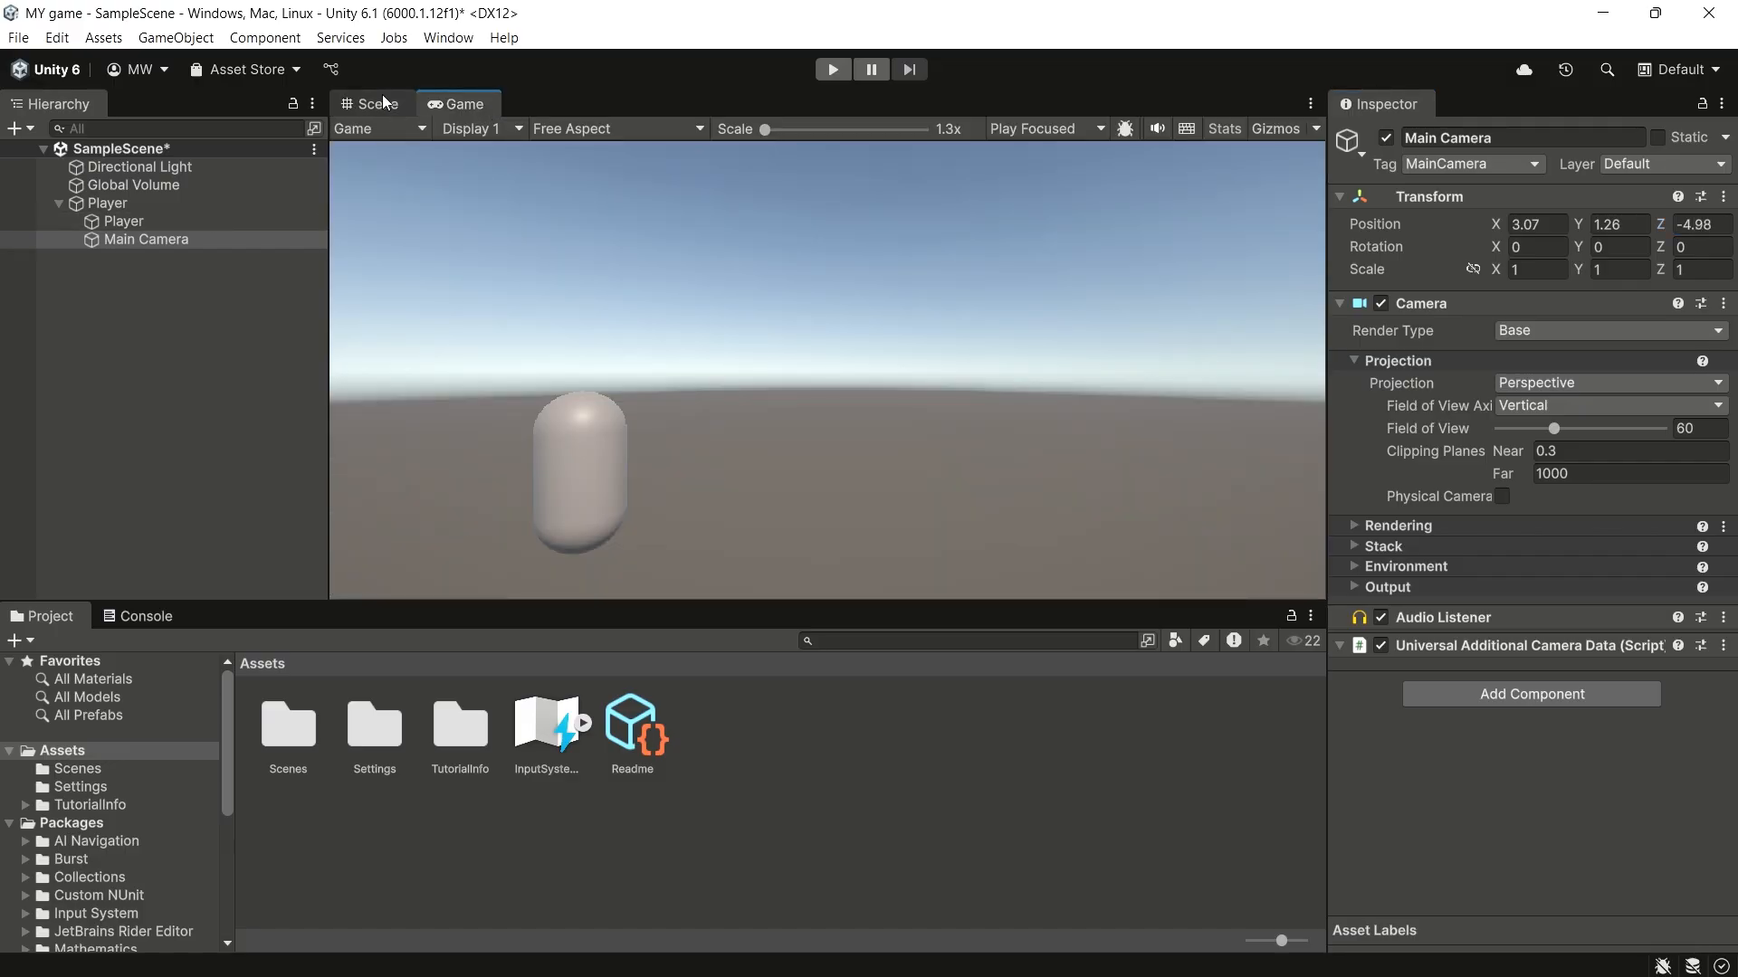
pyautogui.click(383, 98)
pyautogui.click(471, 103)
pyautogui.click(377, 99)
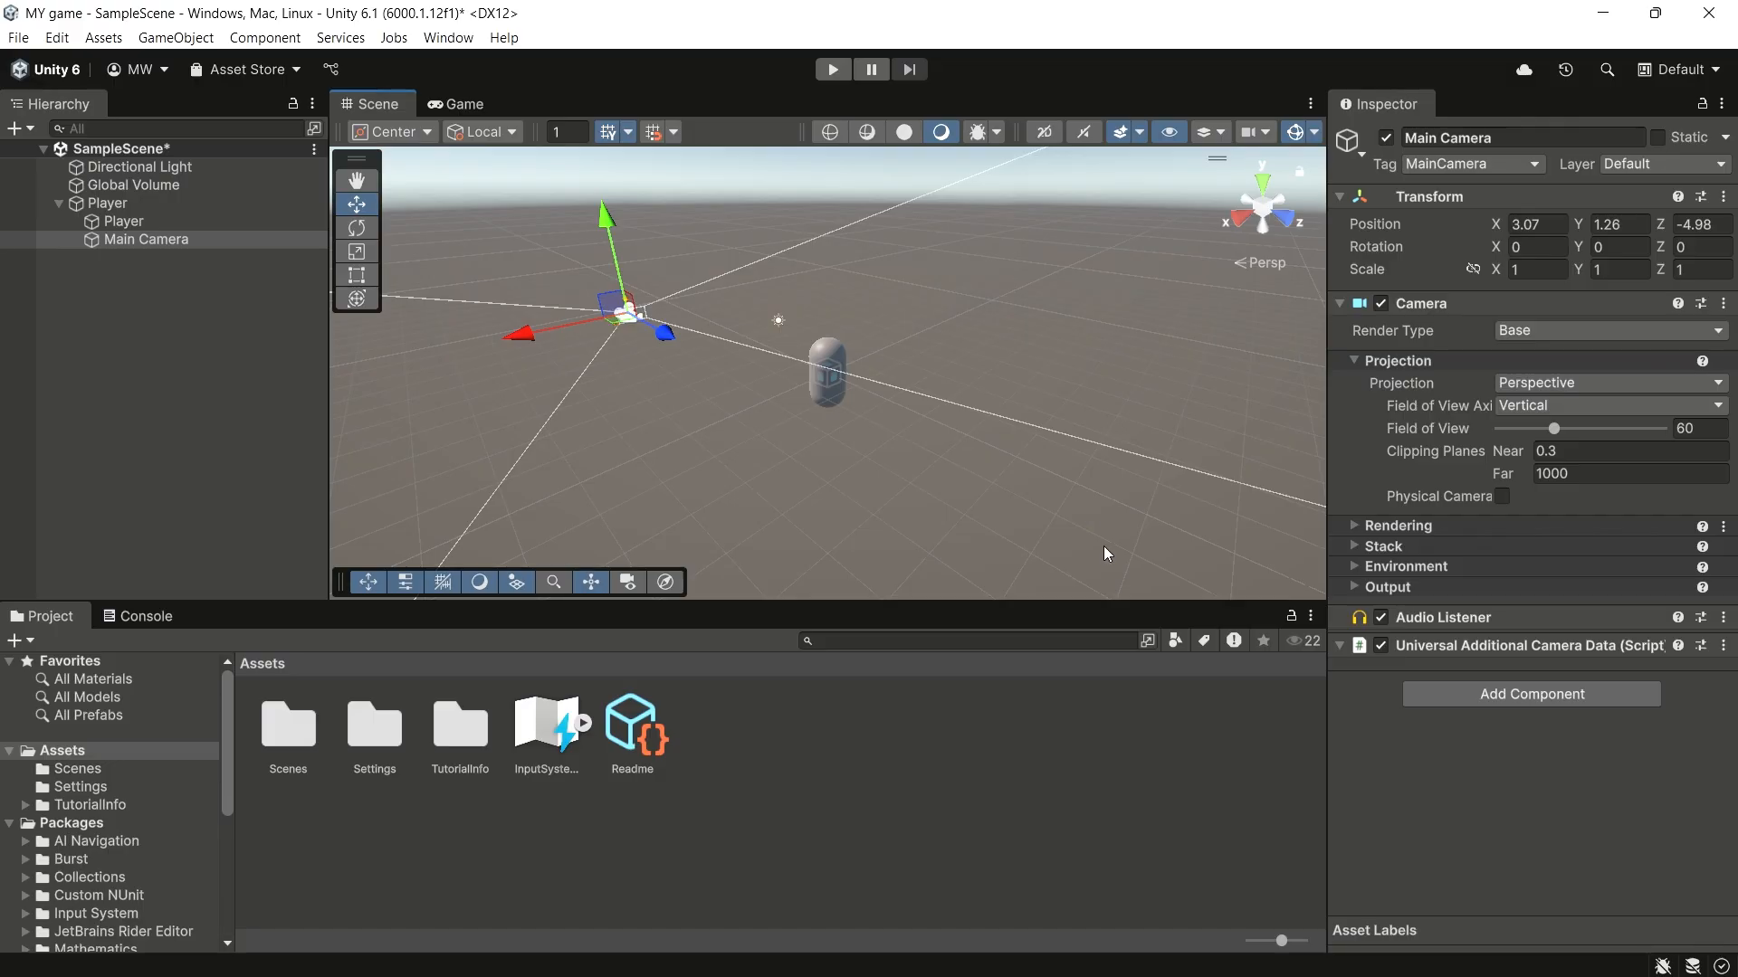
# Step: Set the Main Camera's X rotation to 10.751 and compare the game and scene views
pyautogui.click(1538, 247)
pyautogui.write('1')
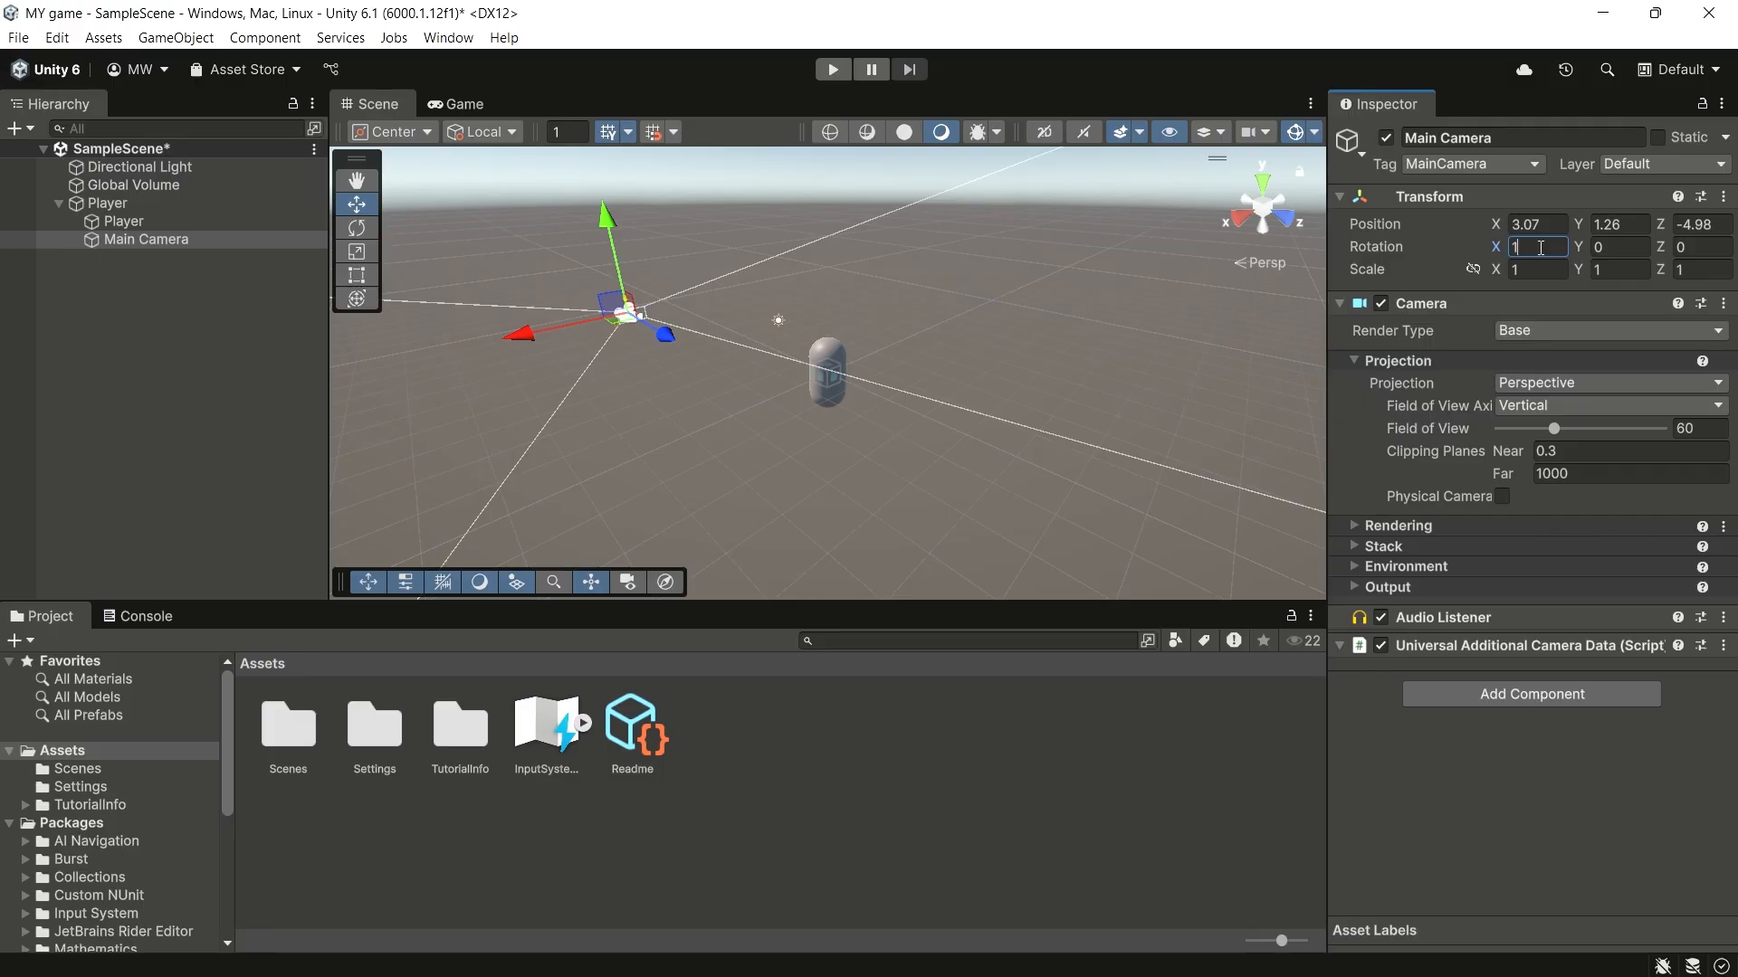
pyautogui.write('0')
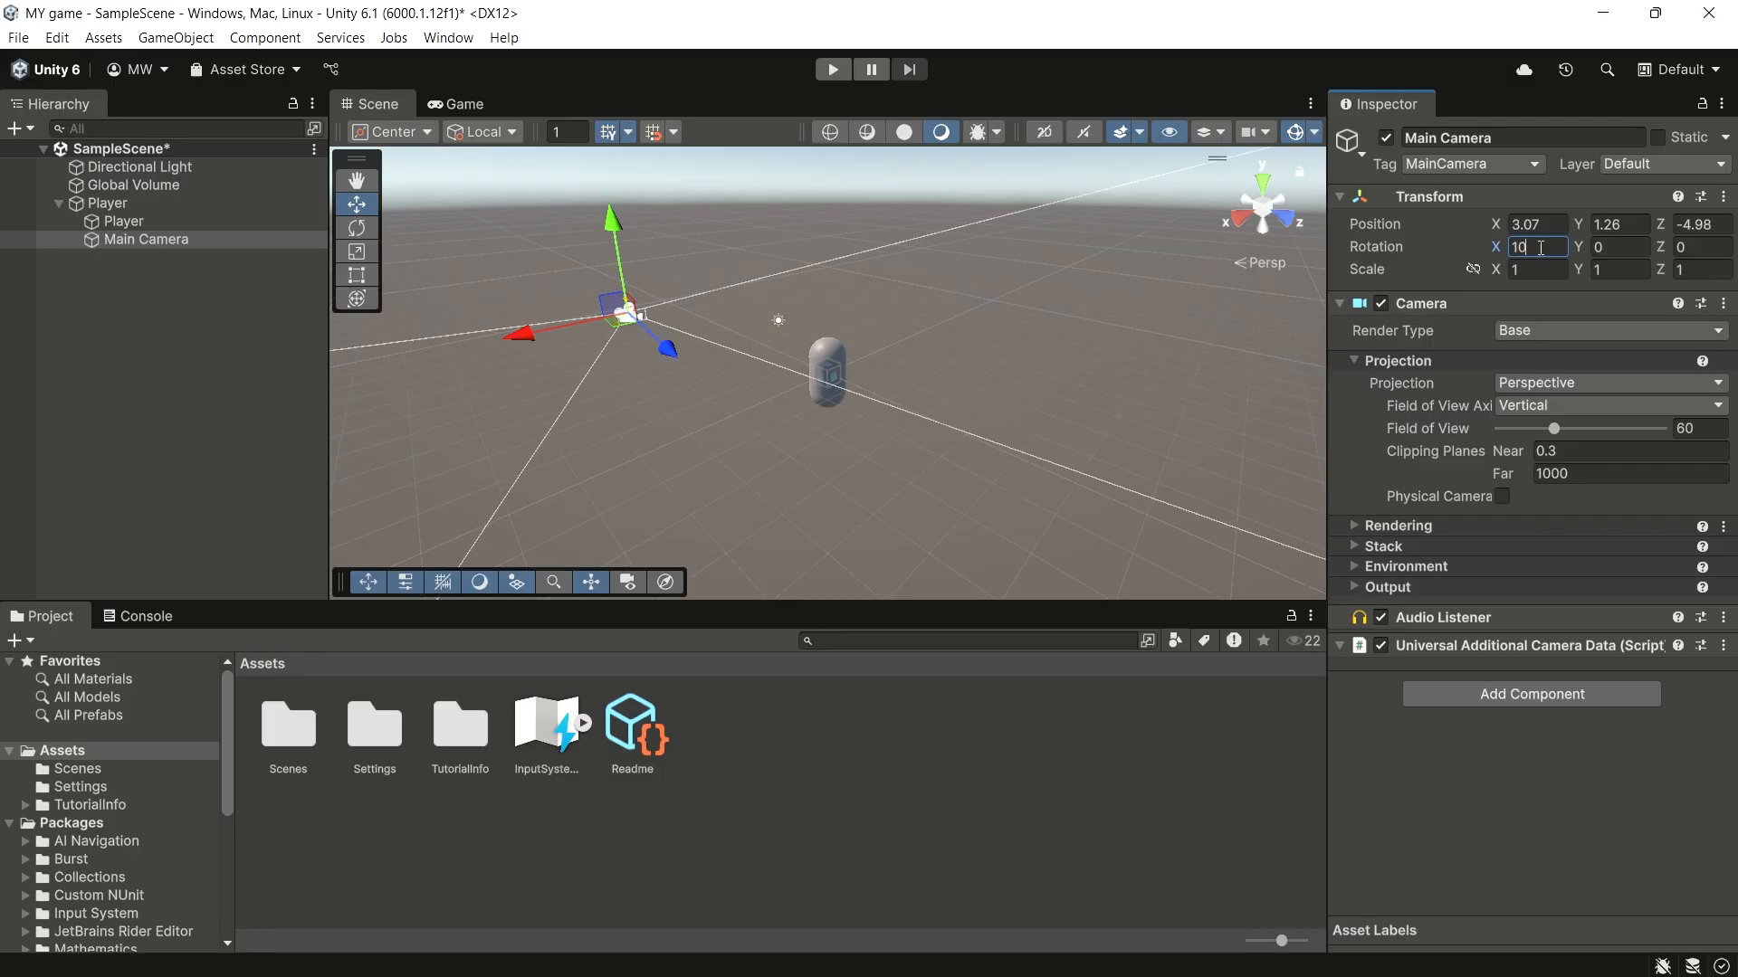
pyautogui.write('.75')
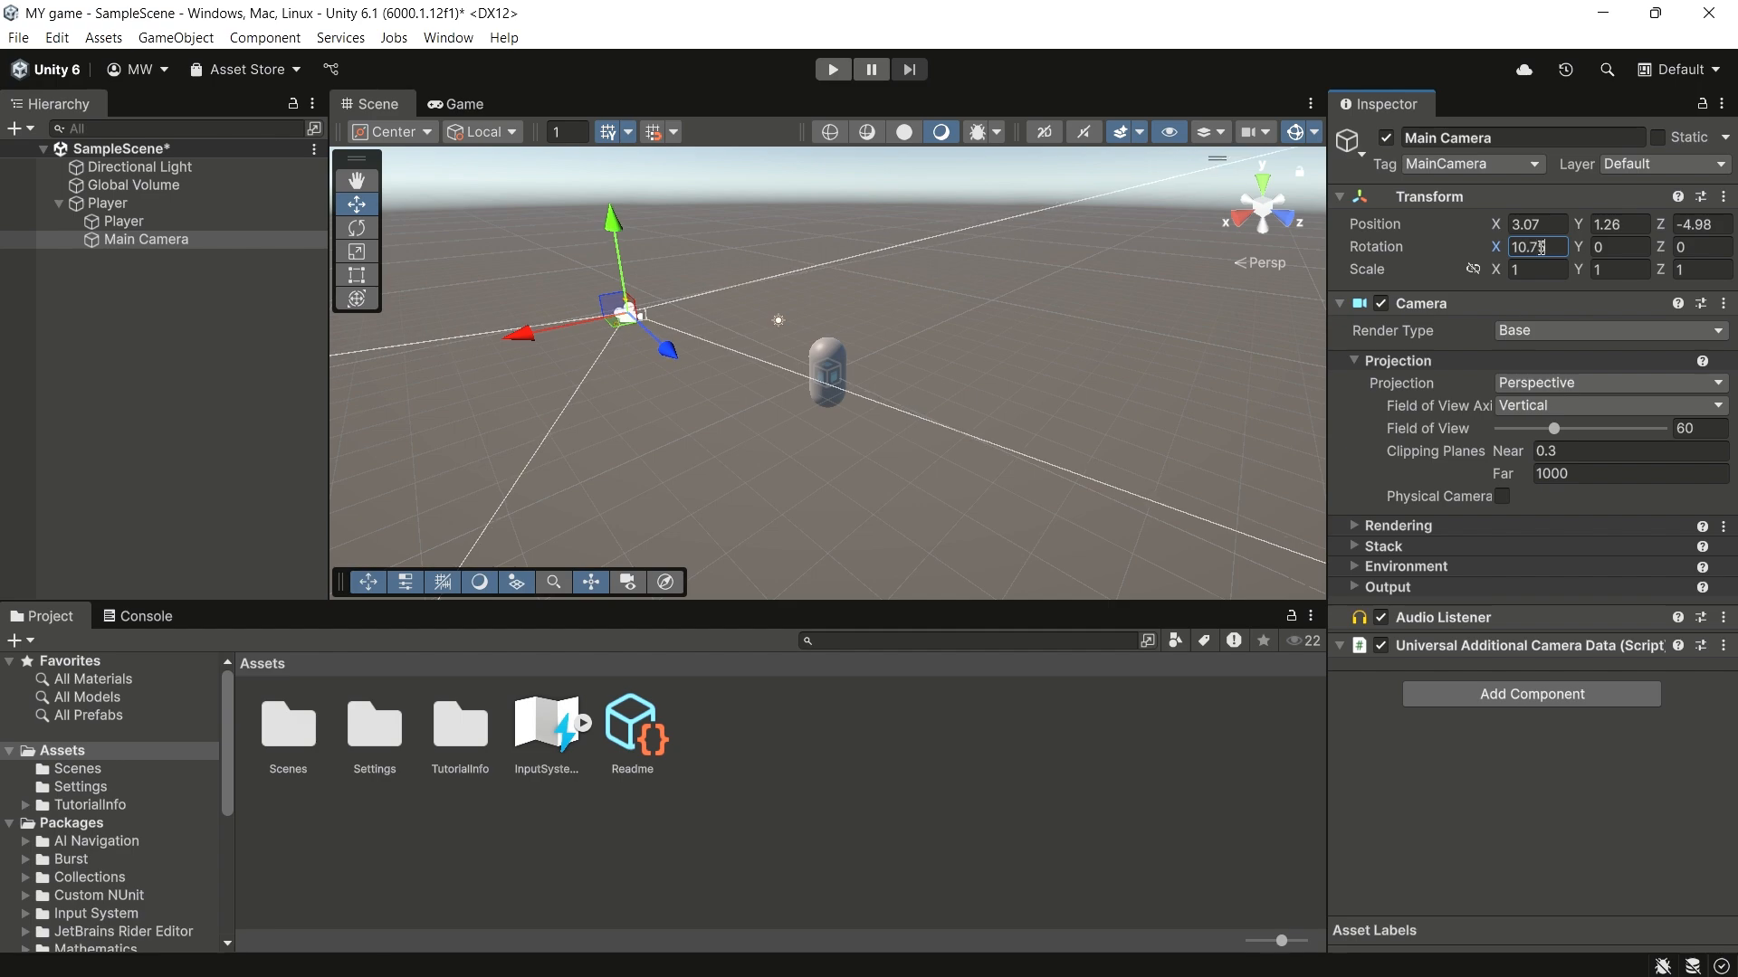
pyautogui.write('1')
pyautogui.click(466, 105)
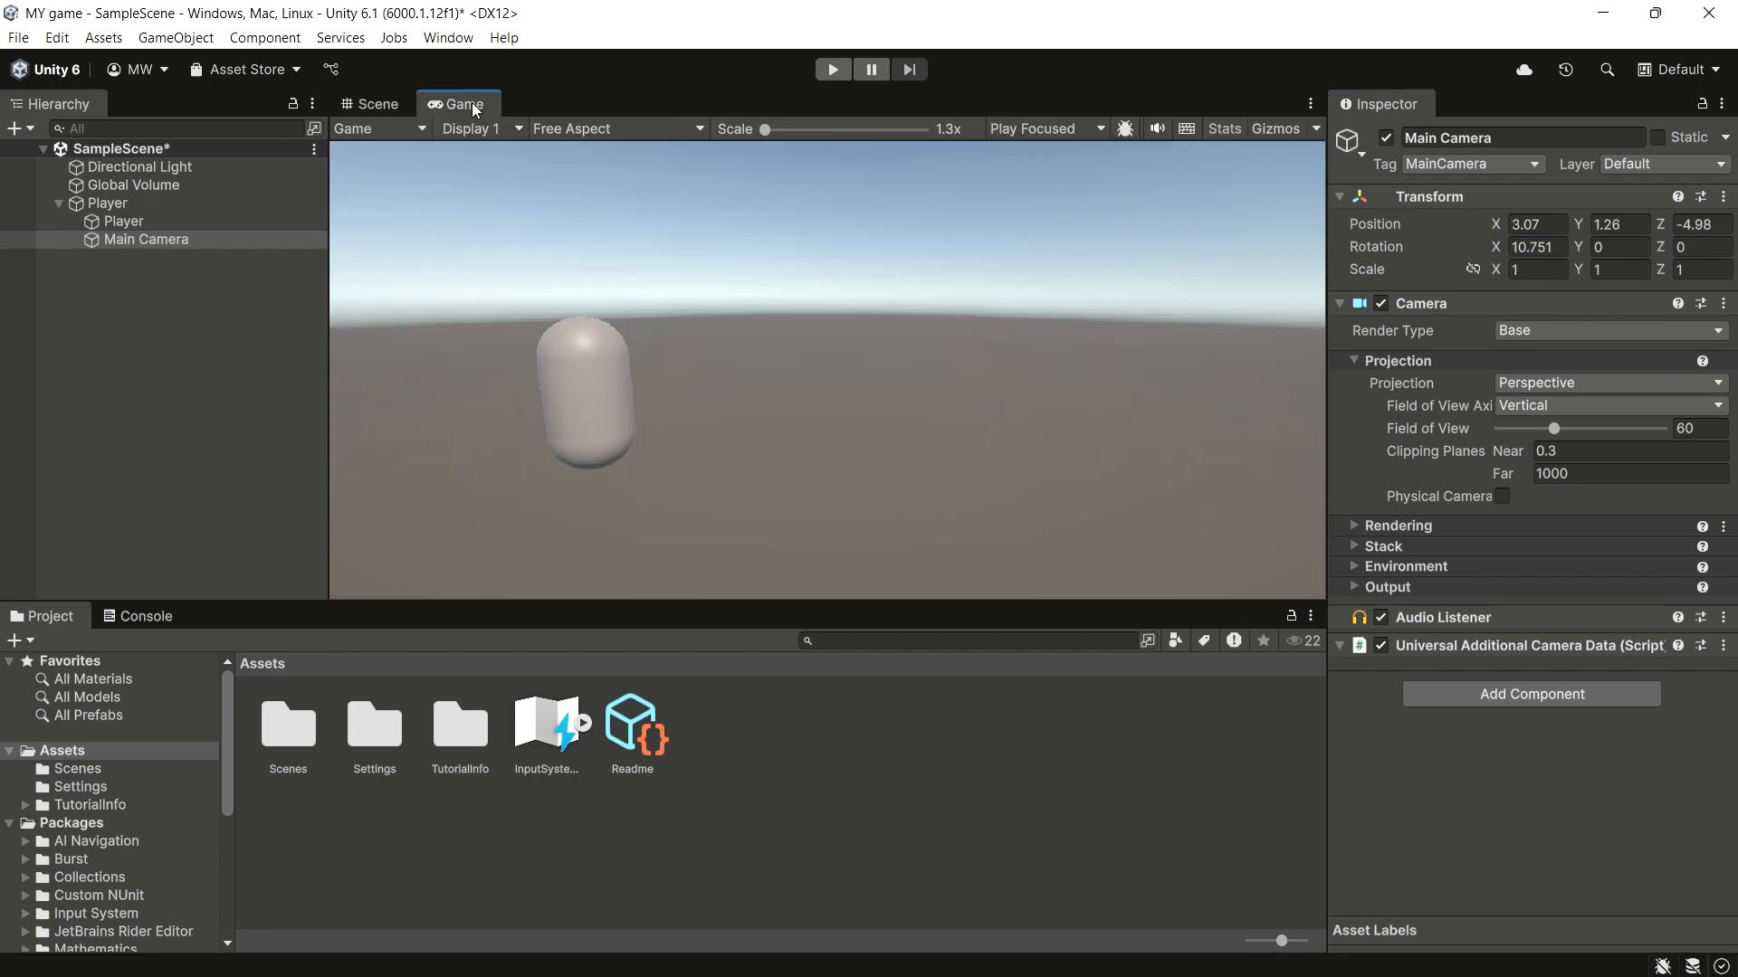
pyautogui.click(381, 105)
pyautogui.click(469, 105)
pyautogui.click(384, 103)
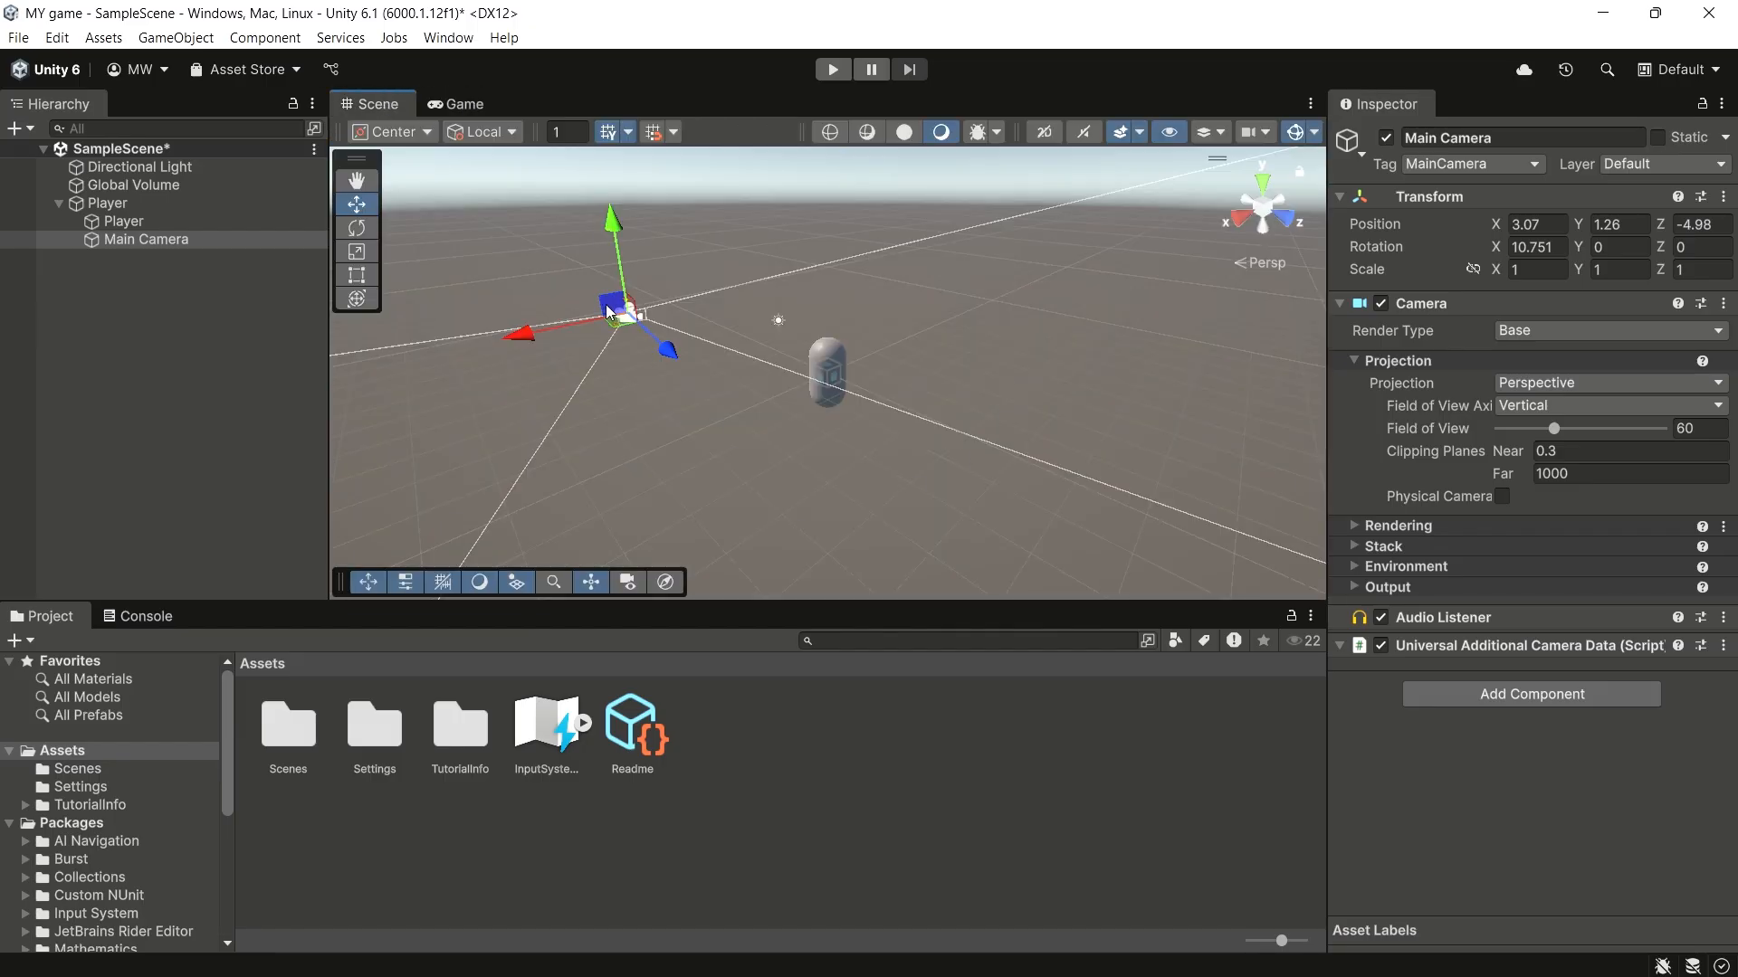
# Step: Move the Main Camera behind the capsule to about X -1.17, Y 2.49, Z -4.75 and check the game view
pyautogui.moveTo(616, 306); pyautogui.dragTo(683, 268)
pyautogui.moveTo(698, 254); pyautogui.dragTo(744, 242)
pyautogui.click(455, 105)
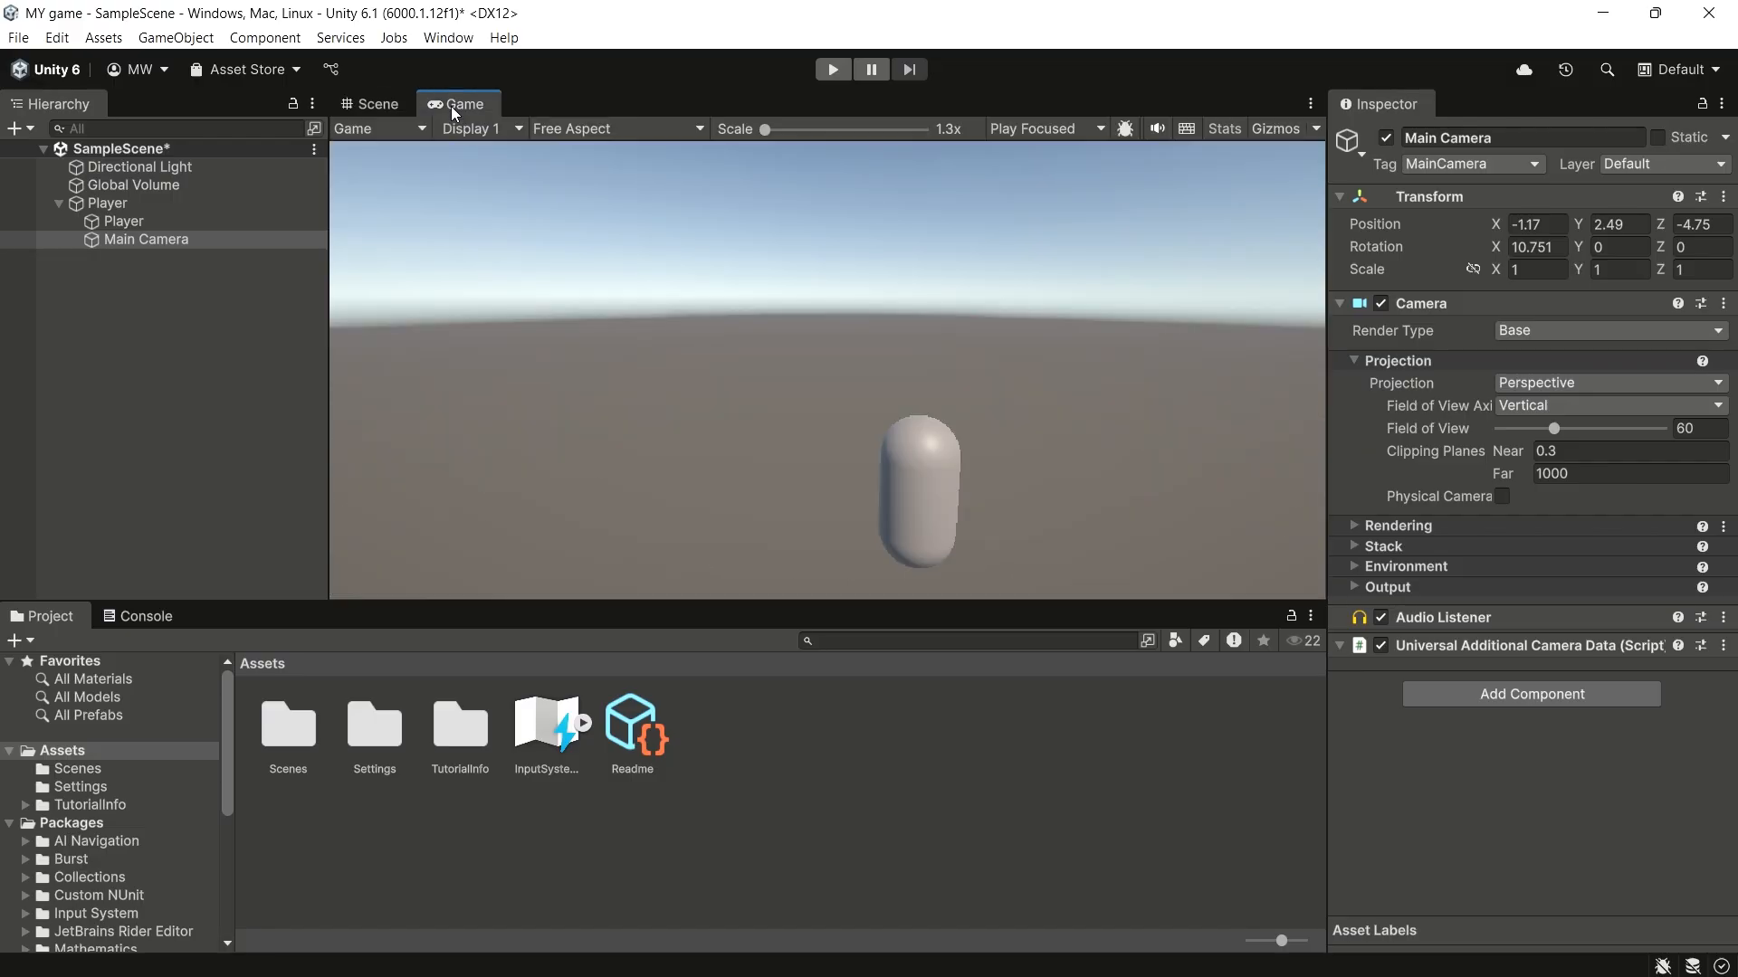
pyautogui.click(366, 103)
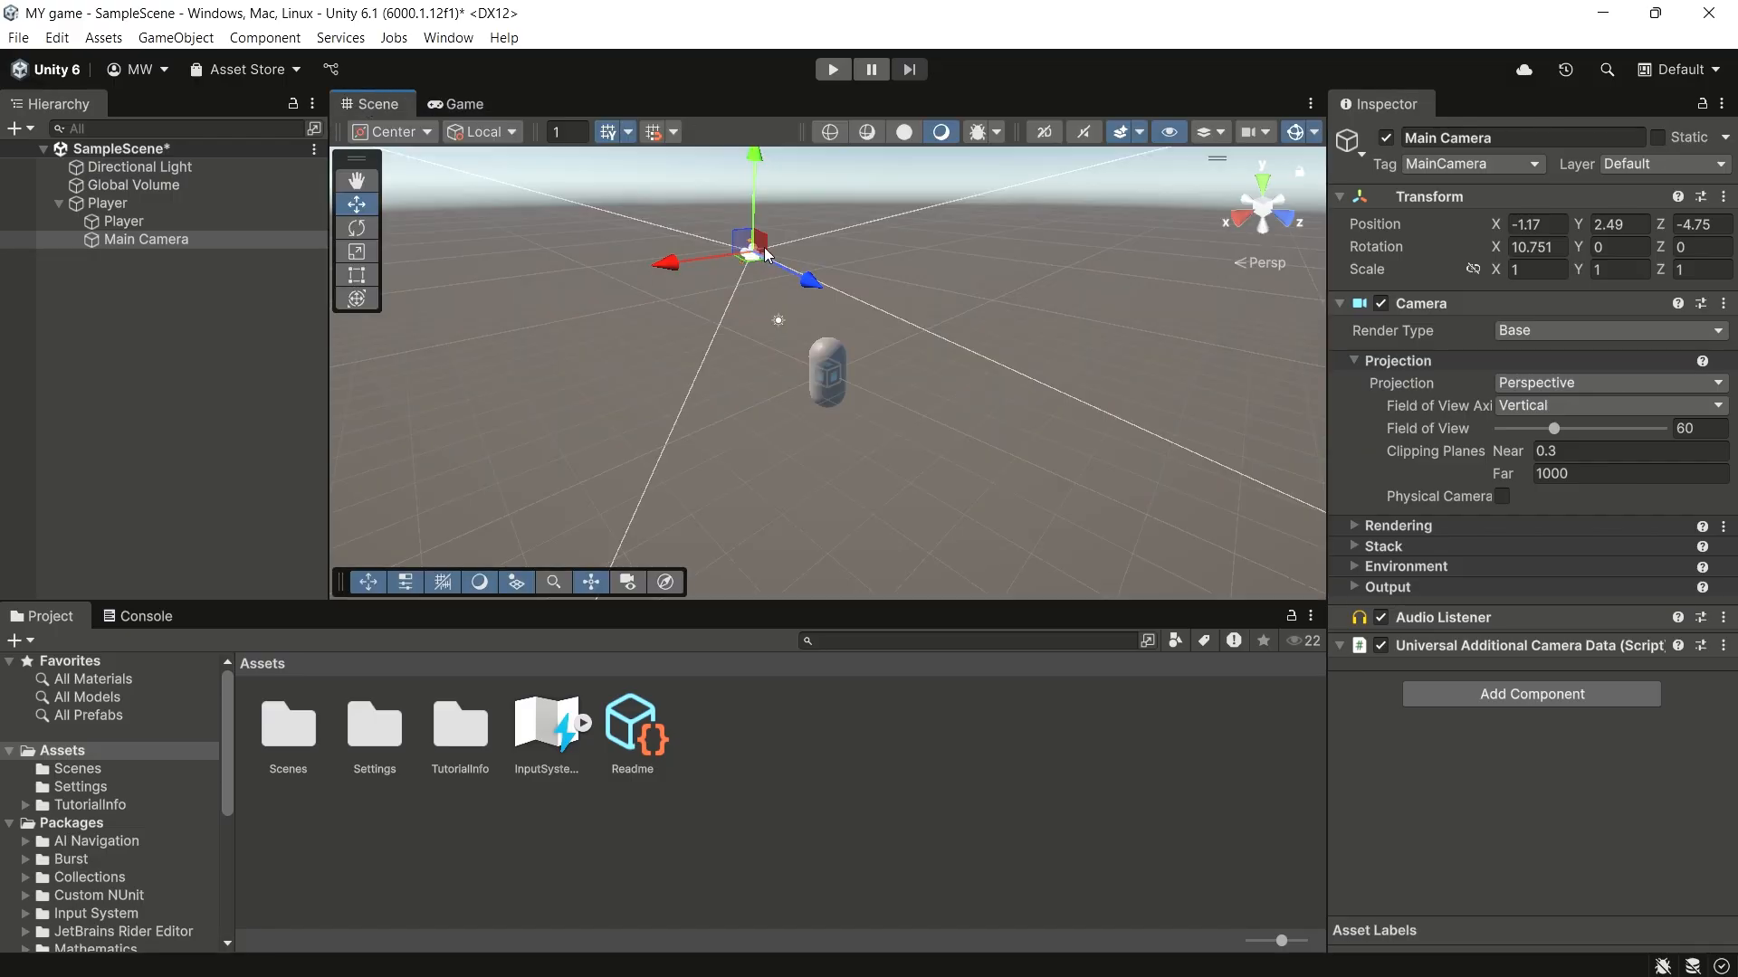
# Step: Pull the Main Camera farther back and lower it to about X -1.37, Y 0.73, Z -6.48, checking the game view
pyautogui.moveTo(764, 254); pyautogui.dragTo(744, 261)
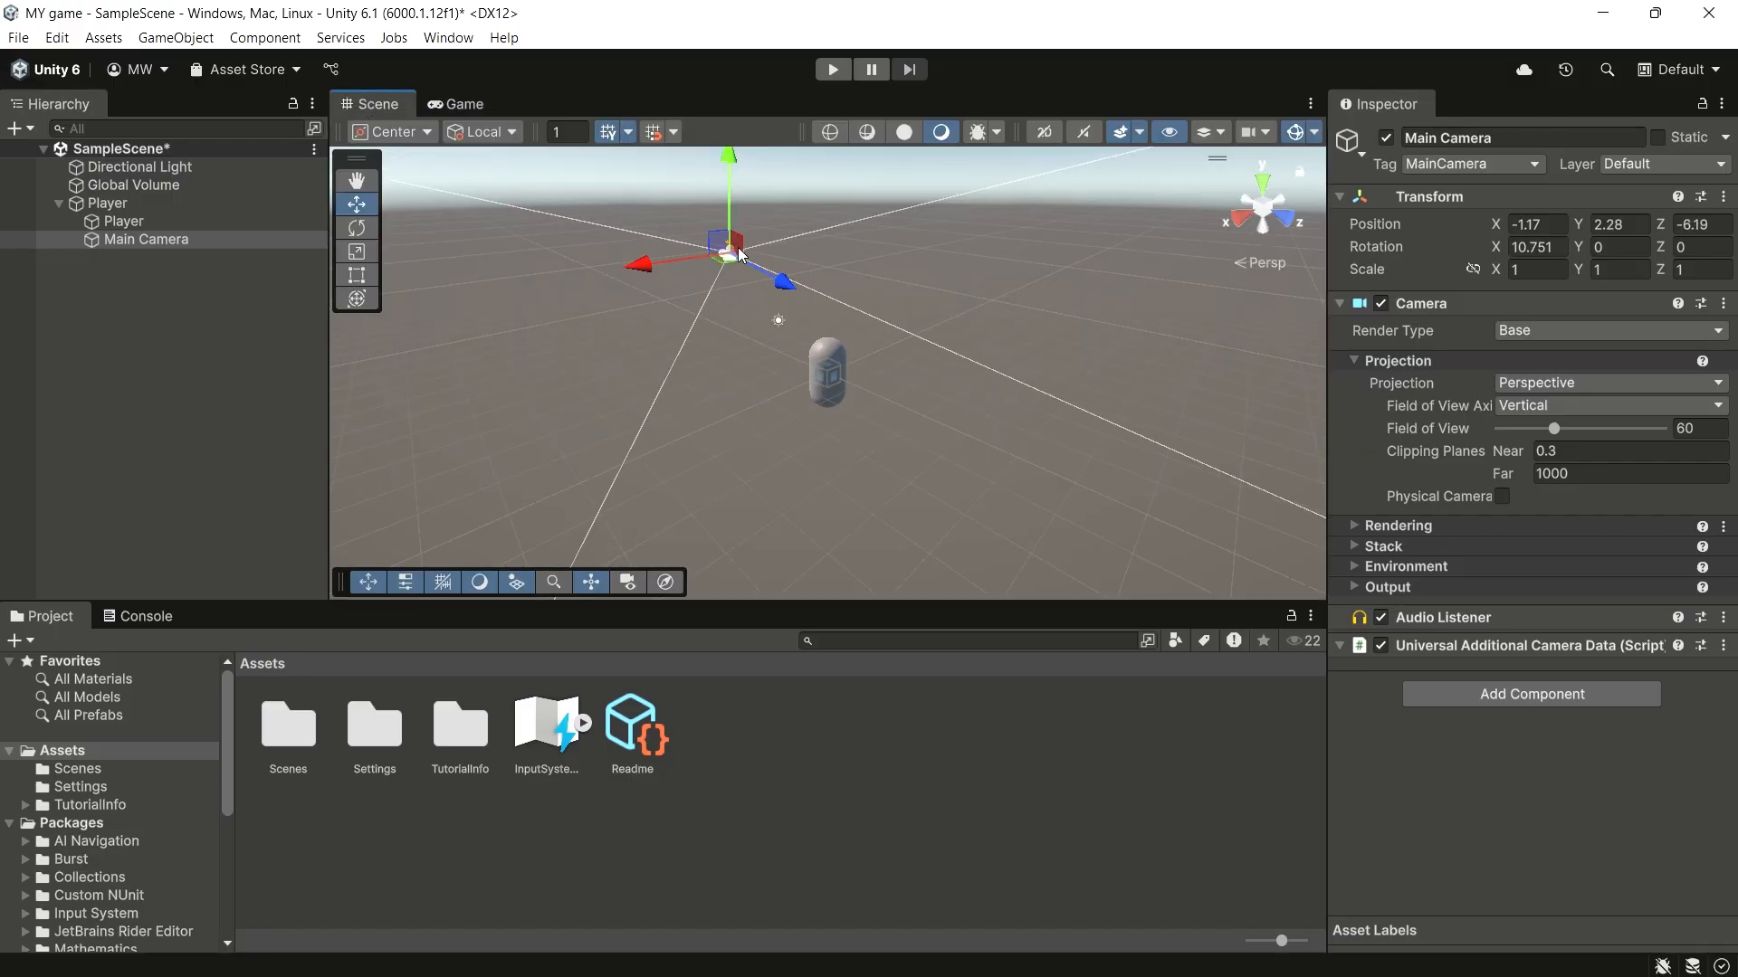
pyautogui.click(437, 106)
pyautogui.click(364, 102)
pyautogui.moveTo(721, 245); pyautogui.dragTo(726, 285)
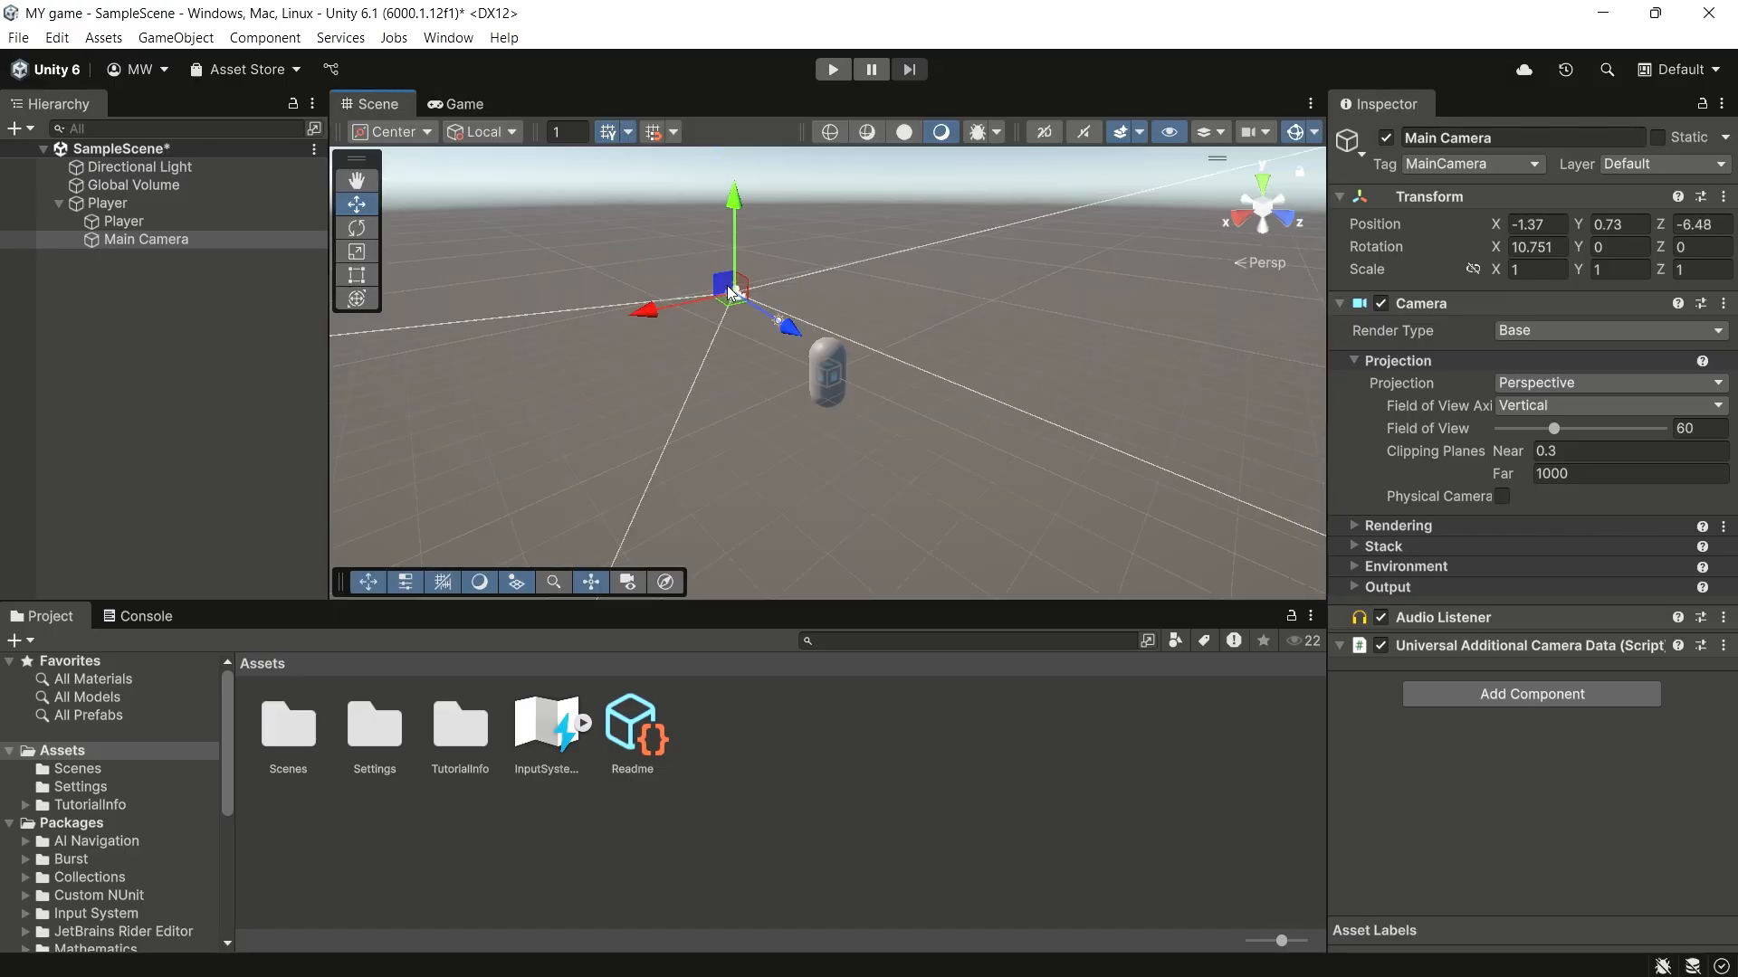
pyautogui.click(461, 106)
pyautogui.click(380, 105)
# Step: Try the Main Camera at about X -3.51, then return it to about X -1.26, Y 1.18, Z -6.39, checking the game view
pyautogui.moveTo(724, 282); pyautogui.dragTo(777, 271)
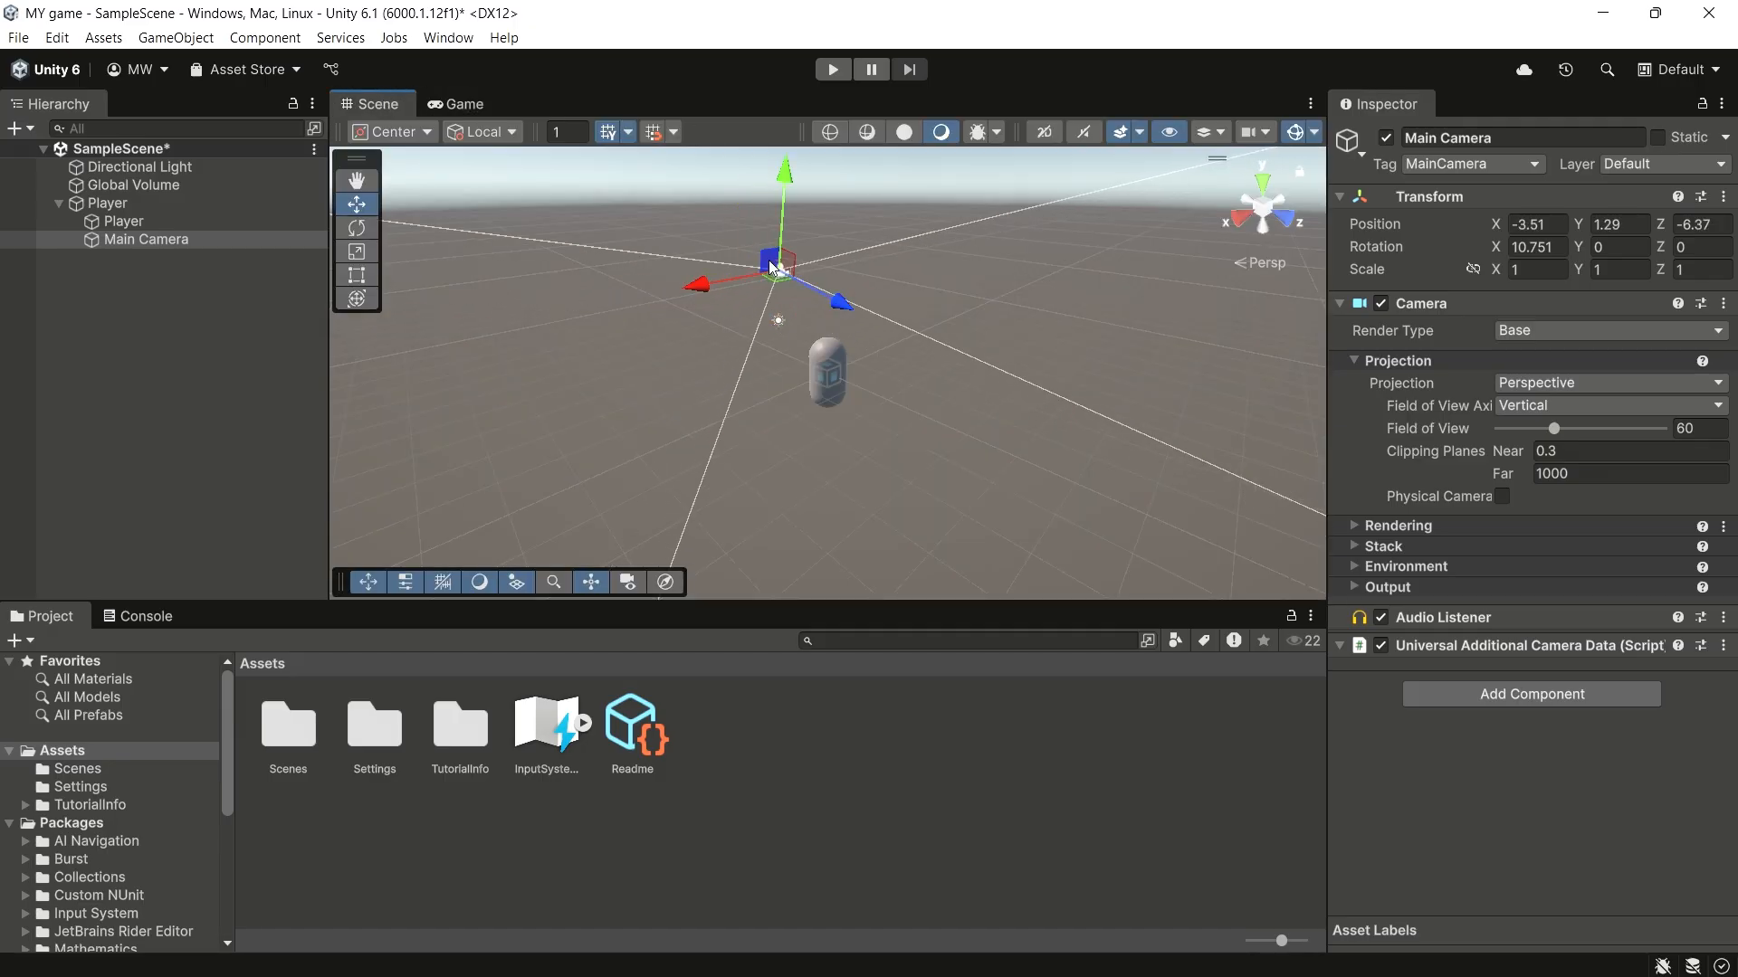
pyautogui.click(457, 104)
pyautogui.click(379, 104)
pyautogui.moveTo(786, 264); pyautogui.dragTo(720, 277)
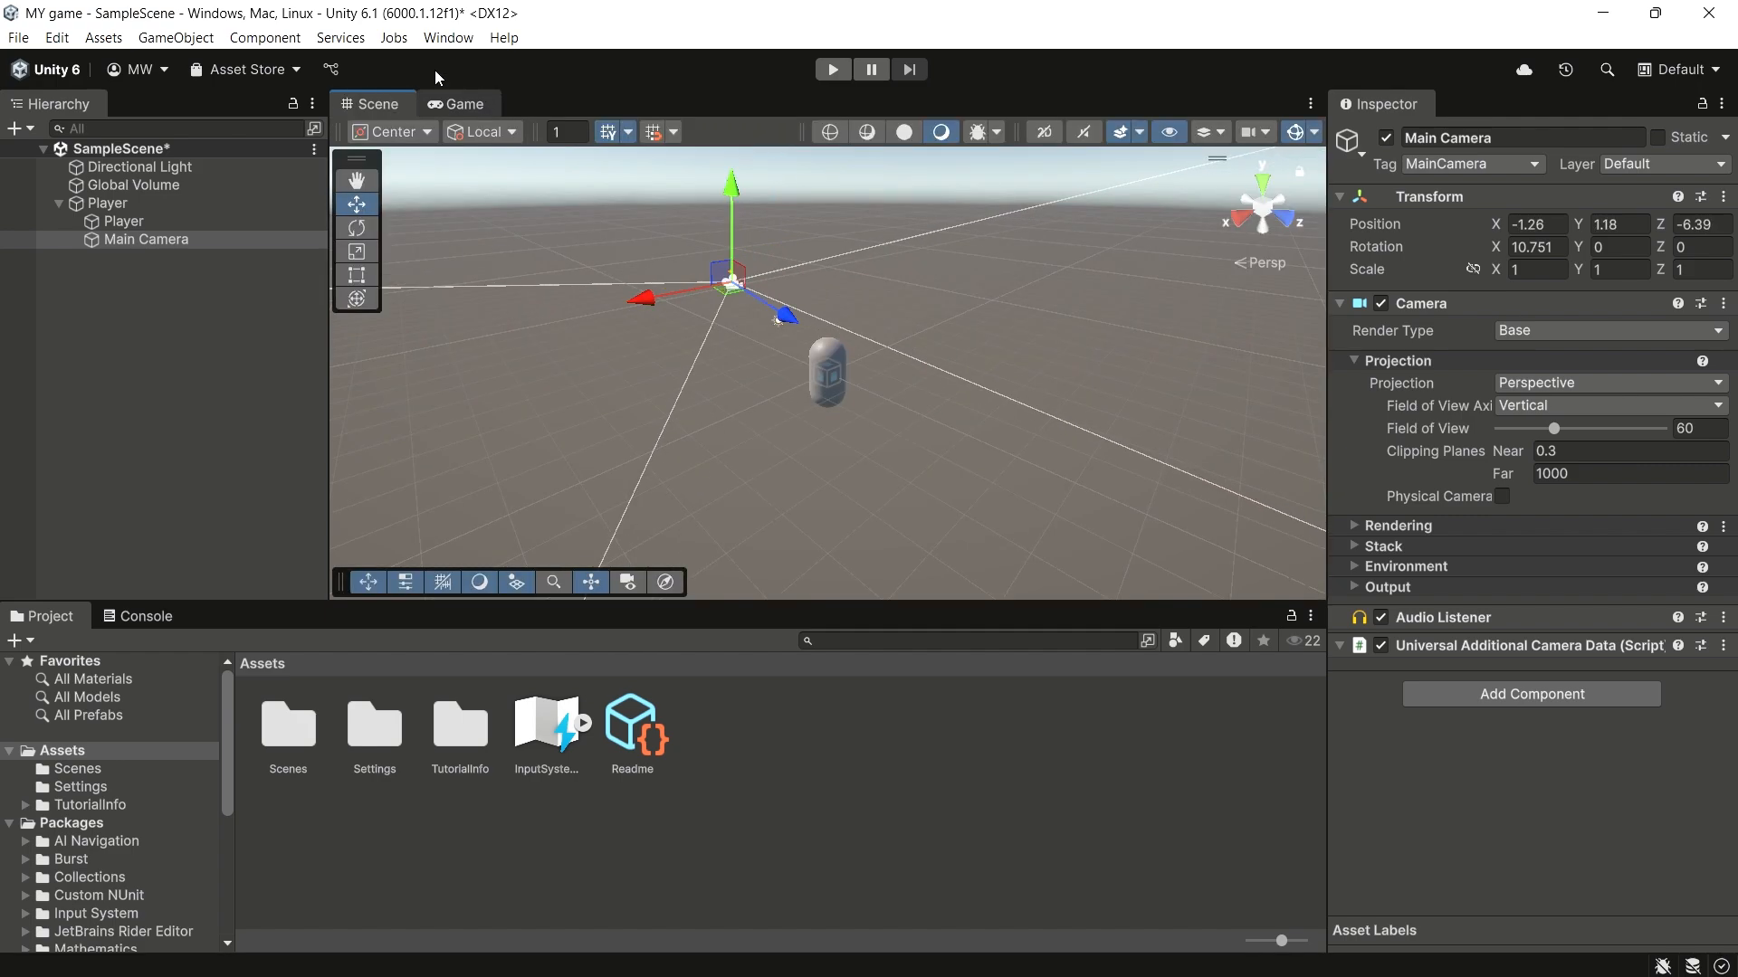
pyautogui.click(455, 101)
pyautogui.click(376, 107)
# Step: Try the Main Camera at about X -4.19, Y 0.23, Z -6.57 and check the game view
pyautogui.moveTo(731, 283); pyautogui.dragTo(765, 266)
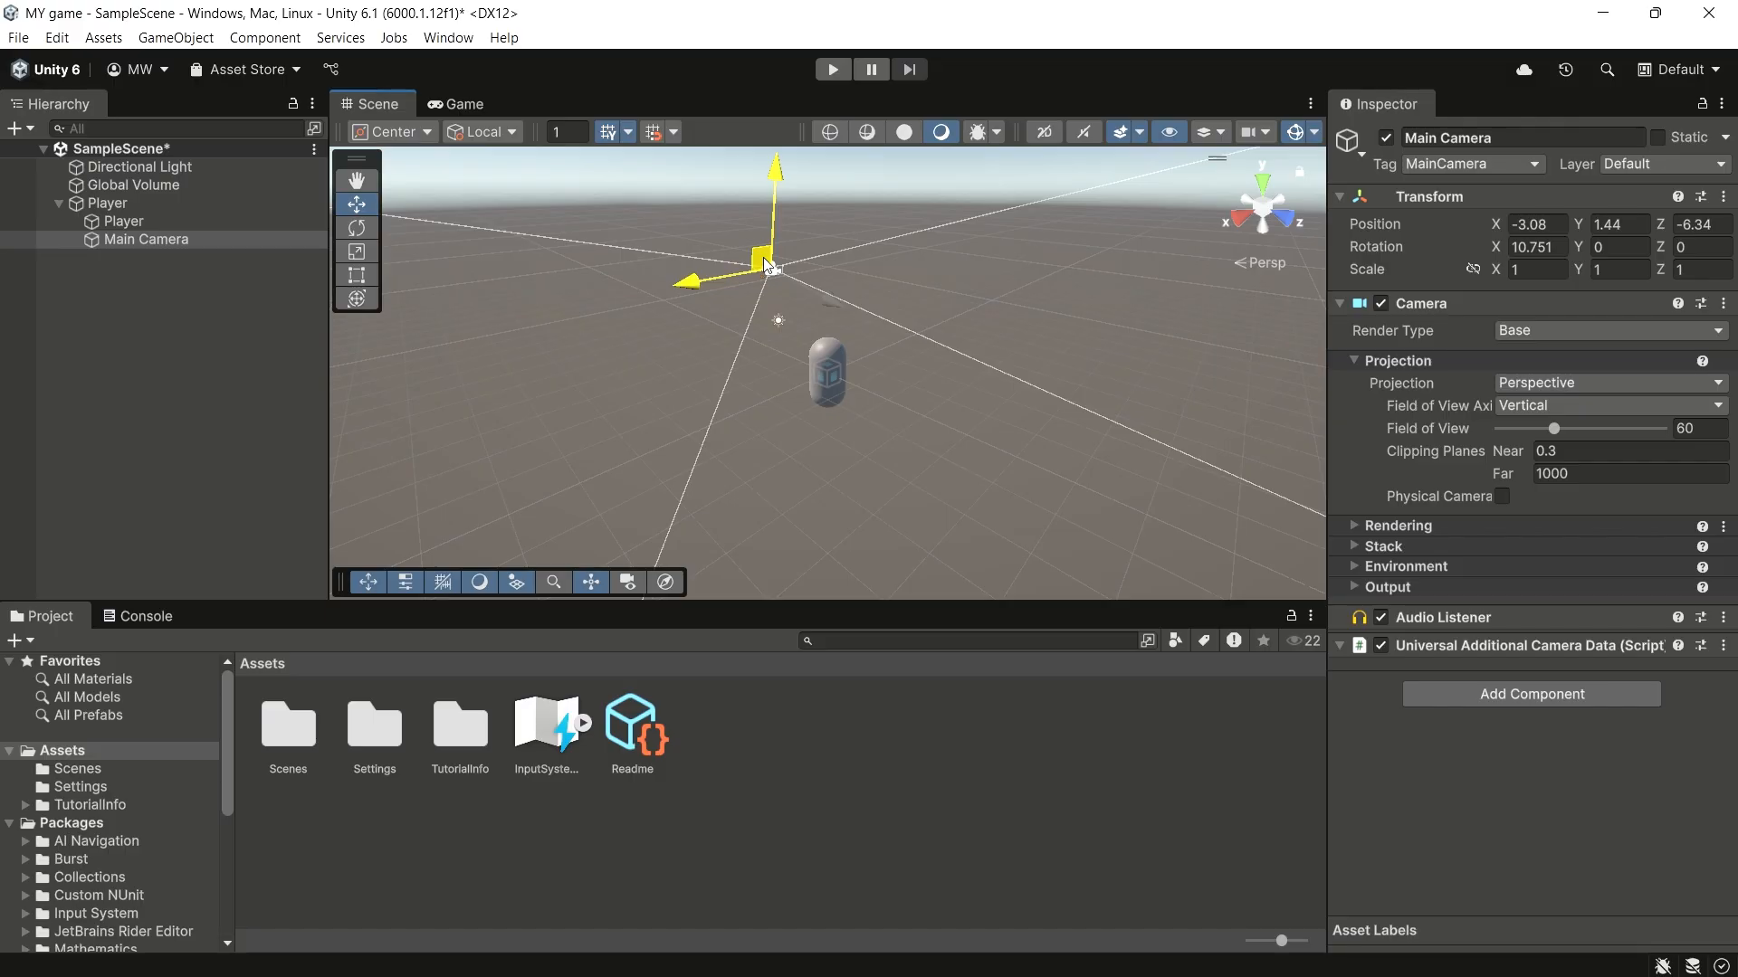
pyautogui.moveTo(765, 265); pyautogui.dragTo(769, 265)
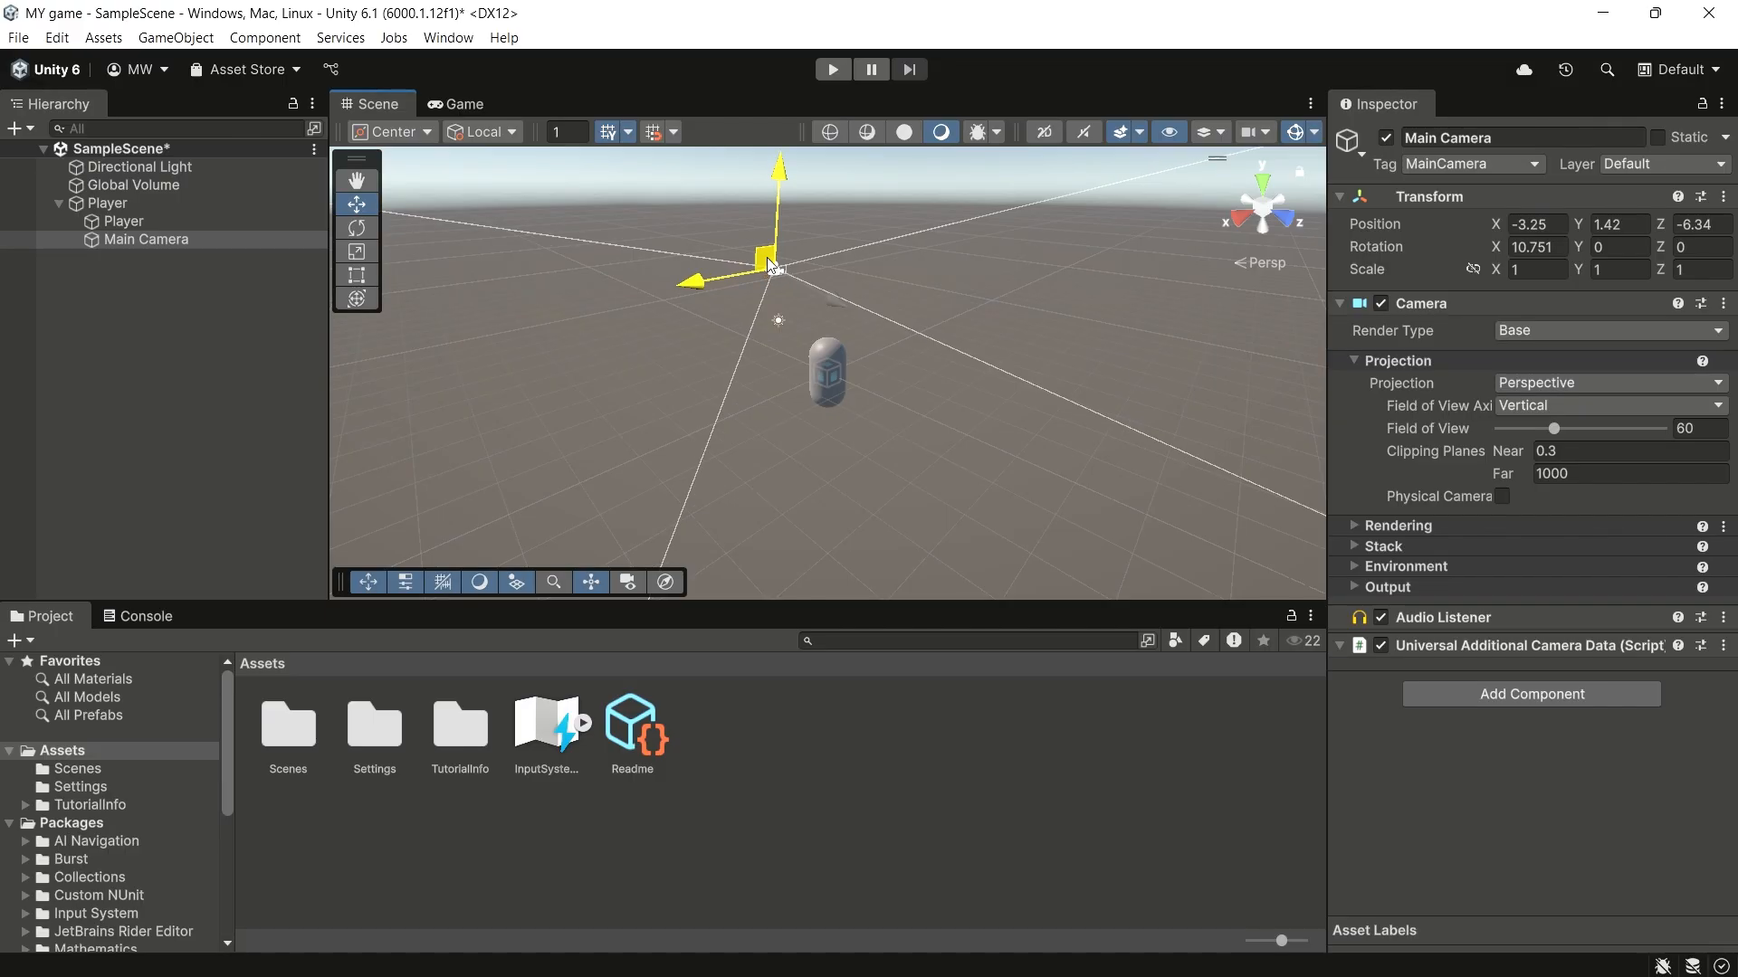
pyautogui.moveTo(769, 266); pyautogui.dragTo(784, 288)
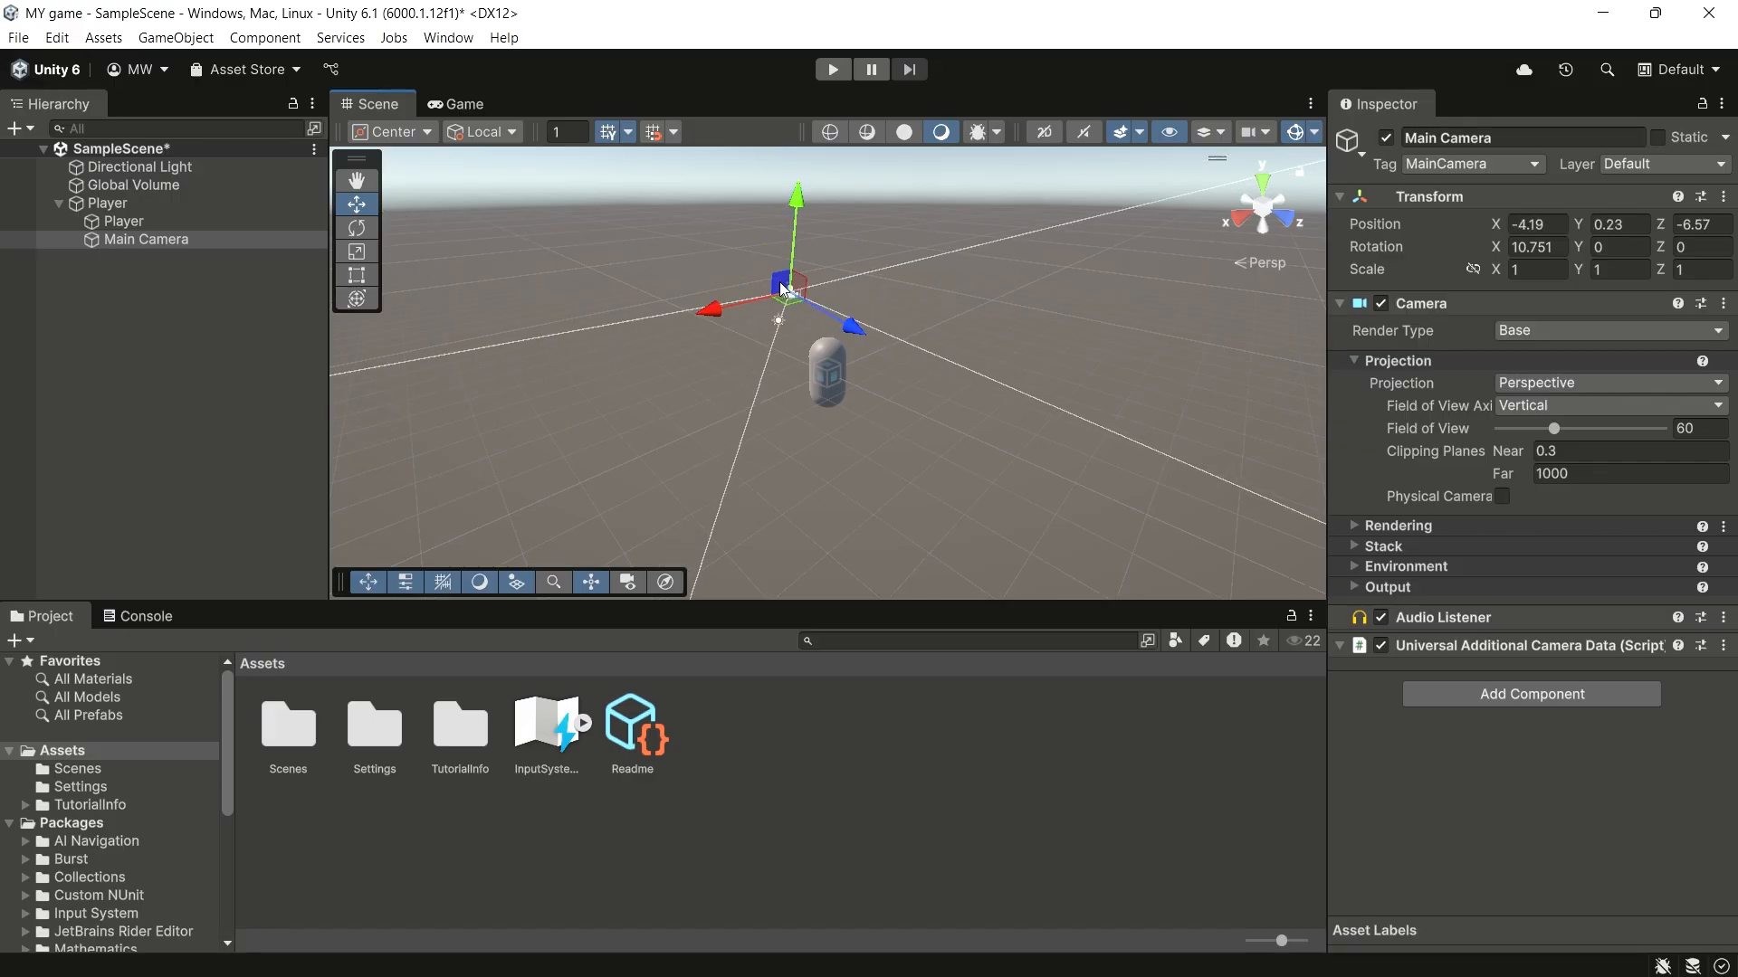
pyautogui.click(458, 109)
pyautogui.click(392, 96)
# Step: Center the capsule in the game view by moving the Main Camera to about X -0.31, Y 1.14, Z -6.4
pyautogui.moveTo(787, 285); pyautogui.dragTo(699, 303)
pyautogui.click(477, 100)
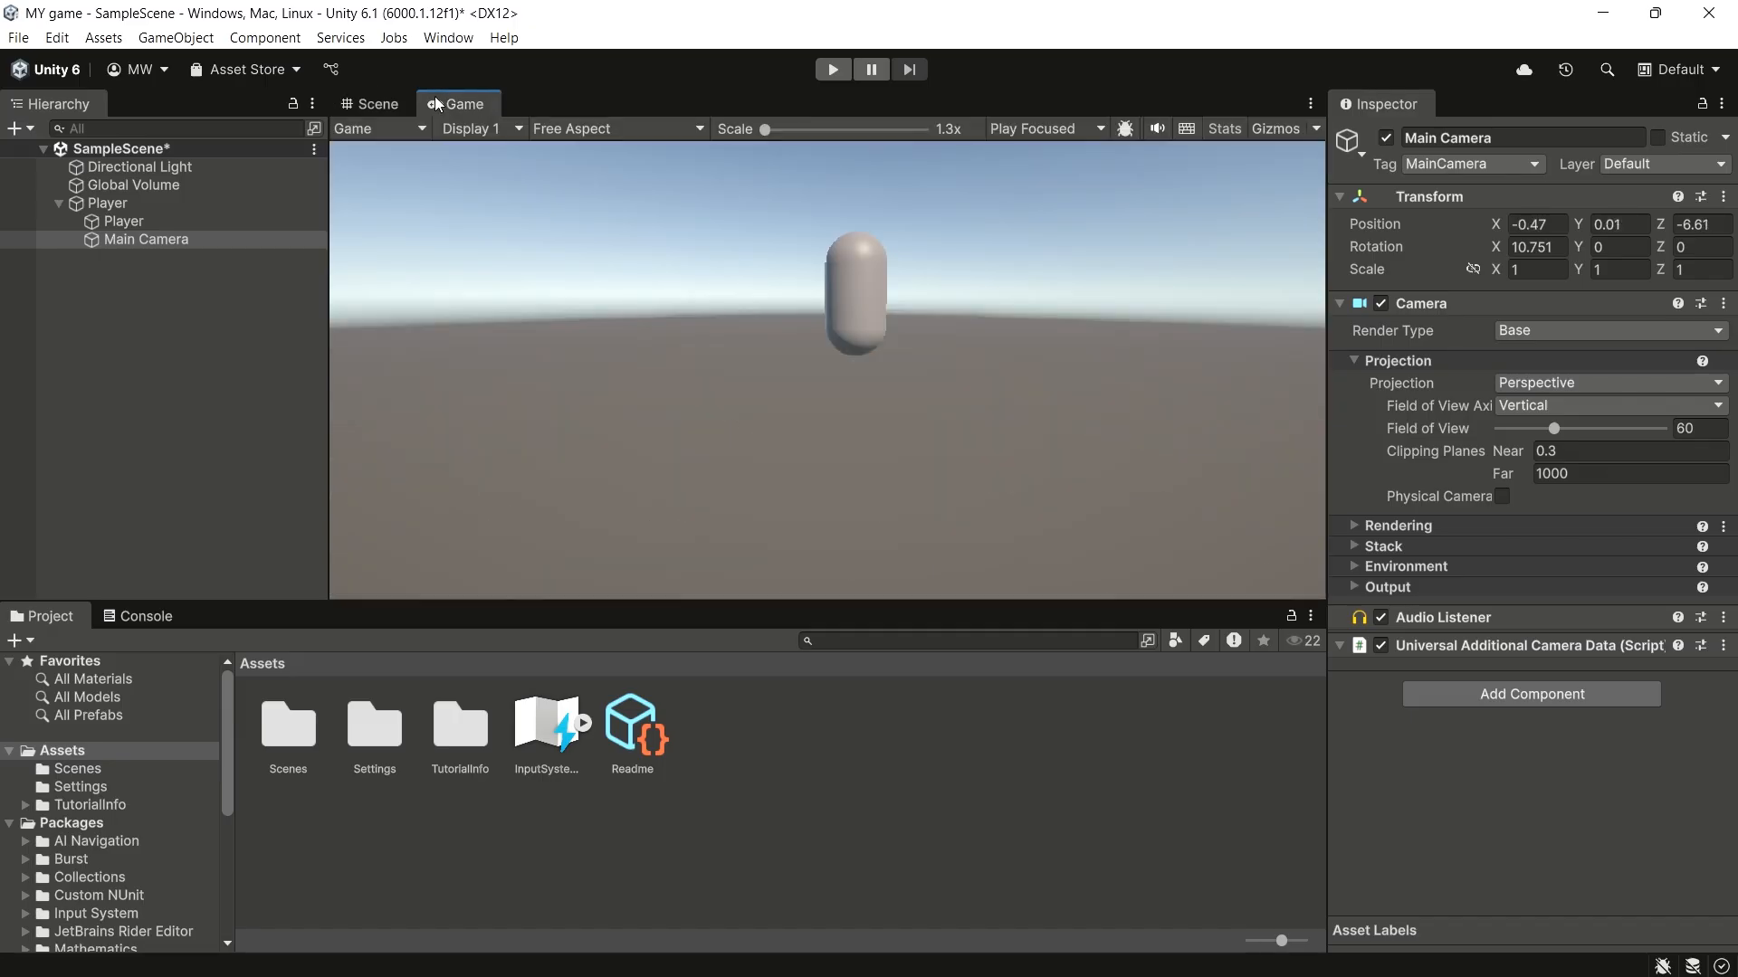
pyautogui.click(389, 97)
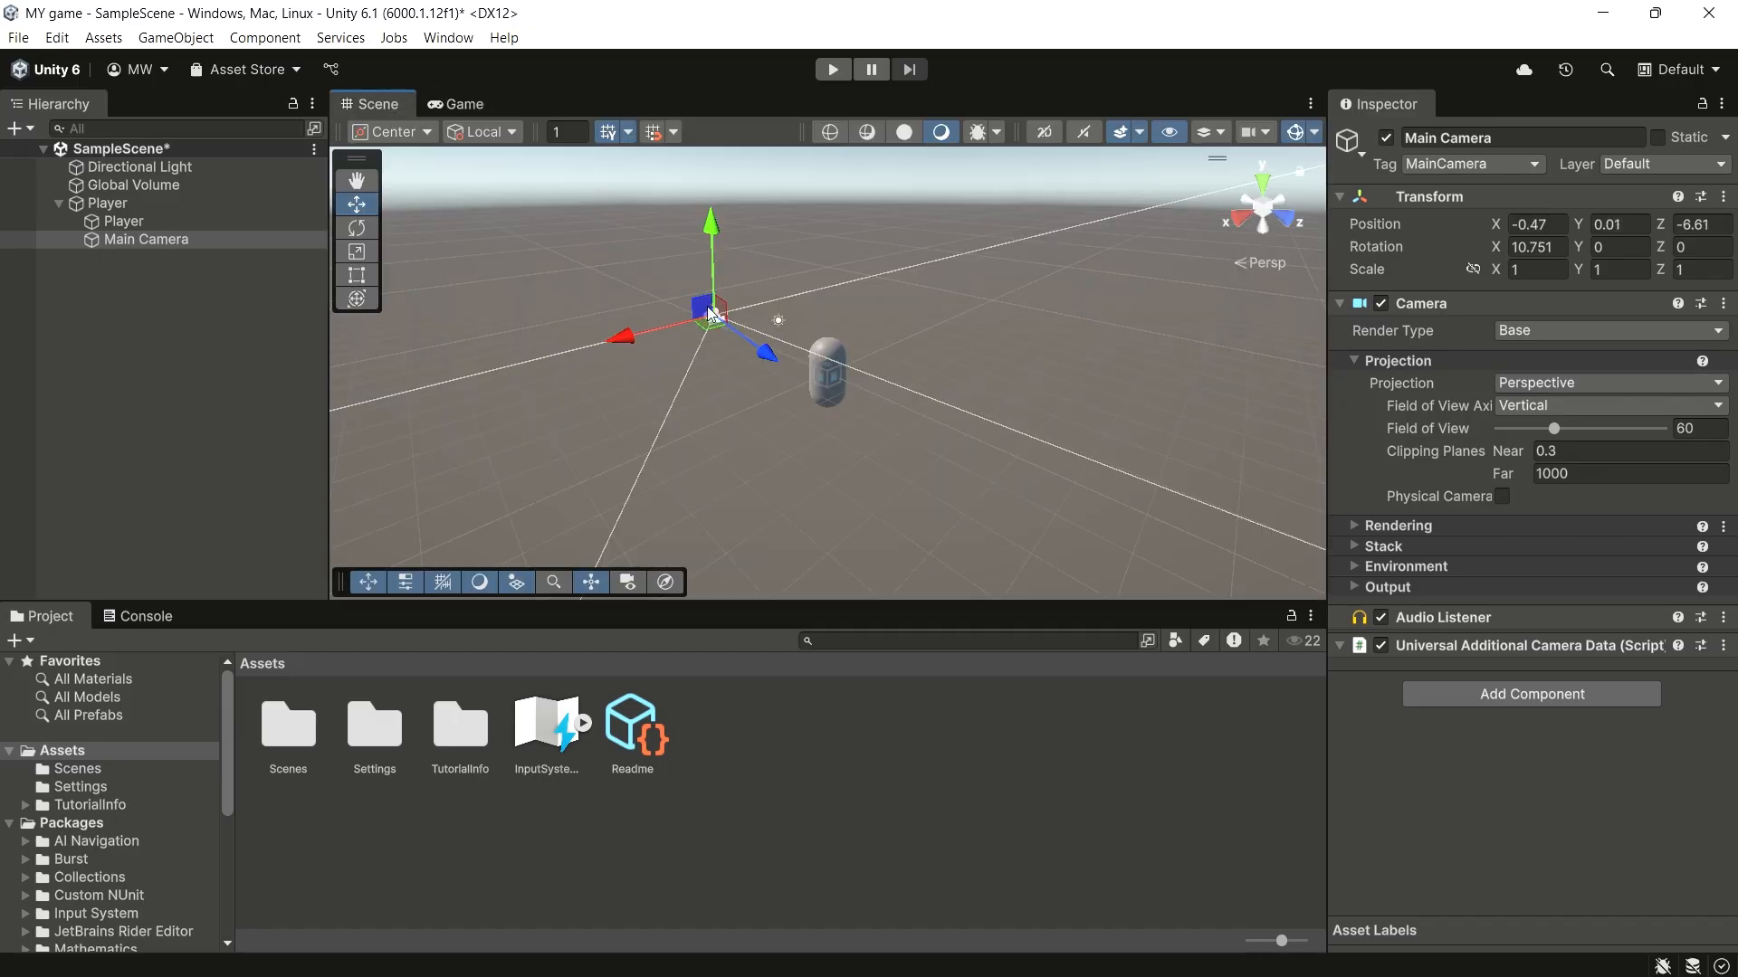
pyautogui.moveTo(709, 306); pyautogui.dragTo(702, 278)
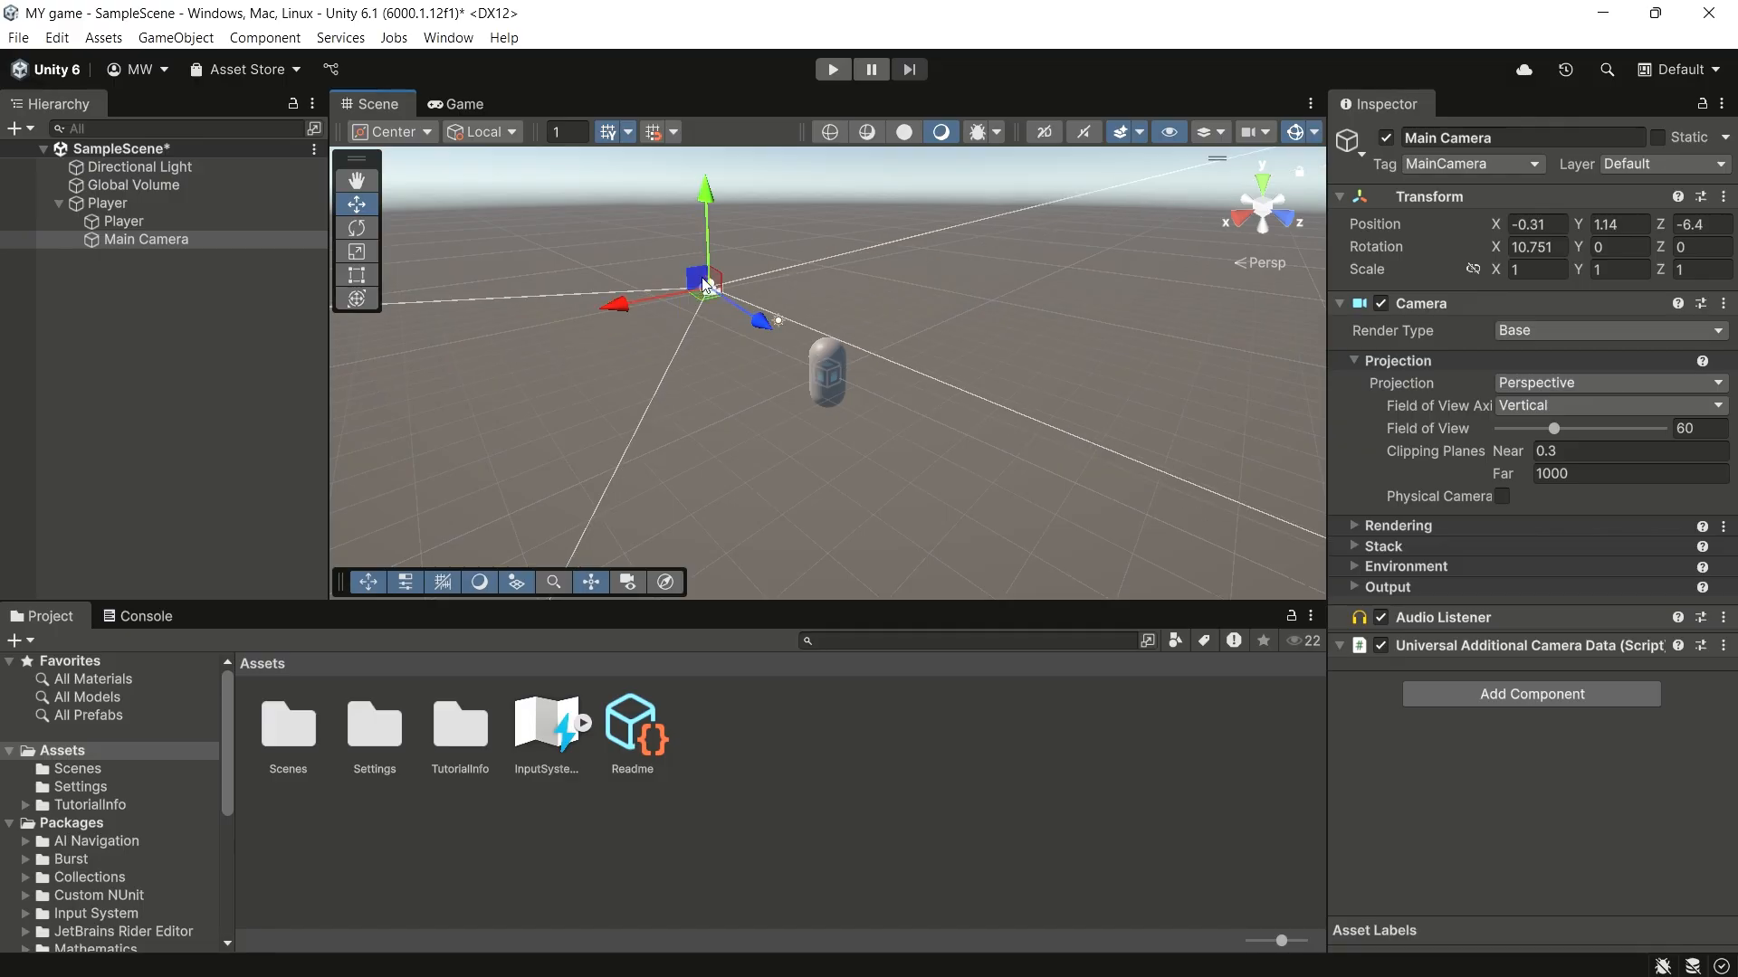
pyautogui.click(478, 106)
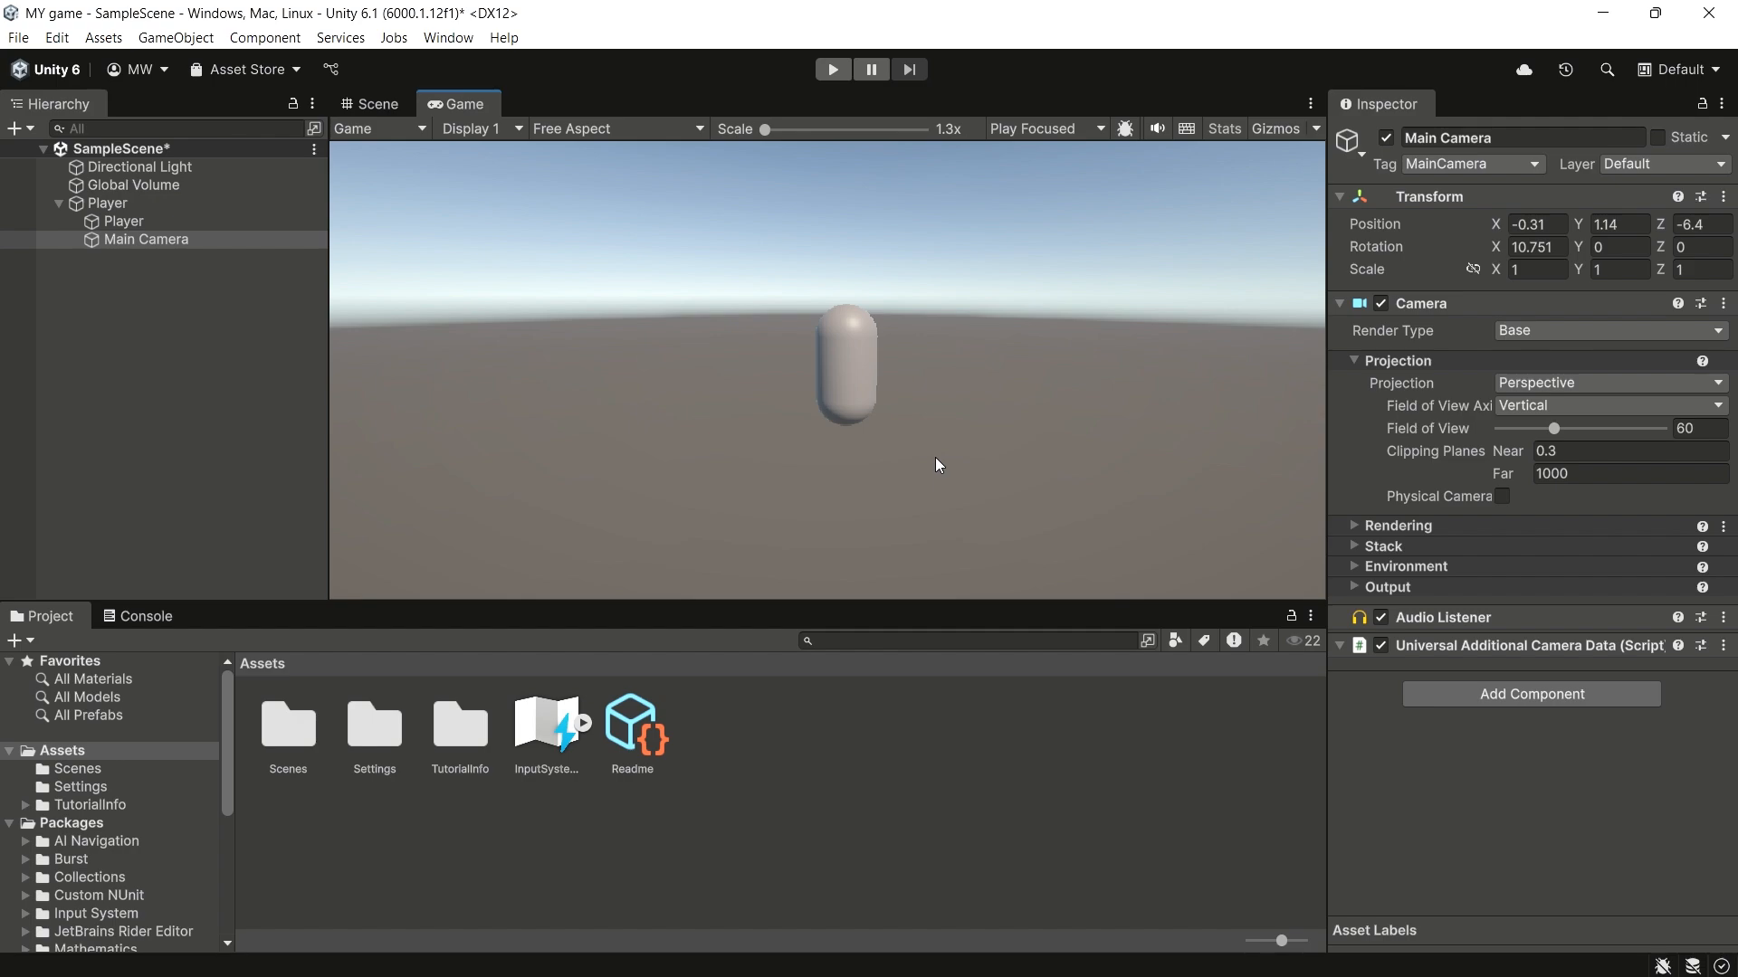
pyautogui.click(375, 105)
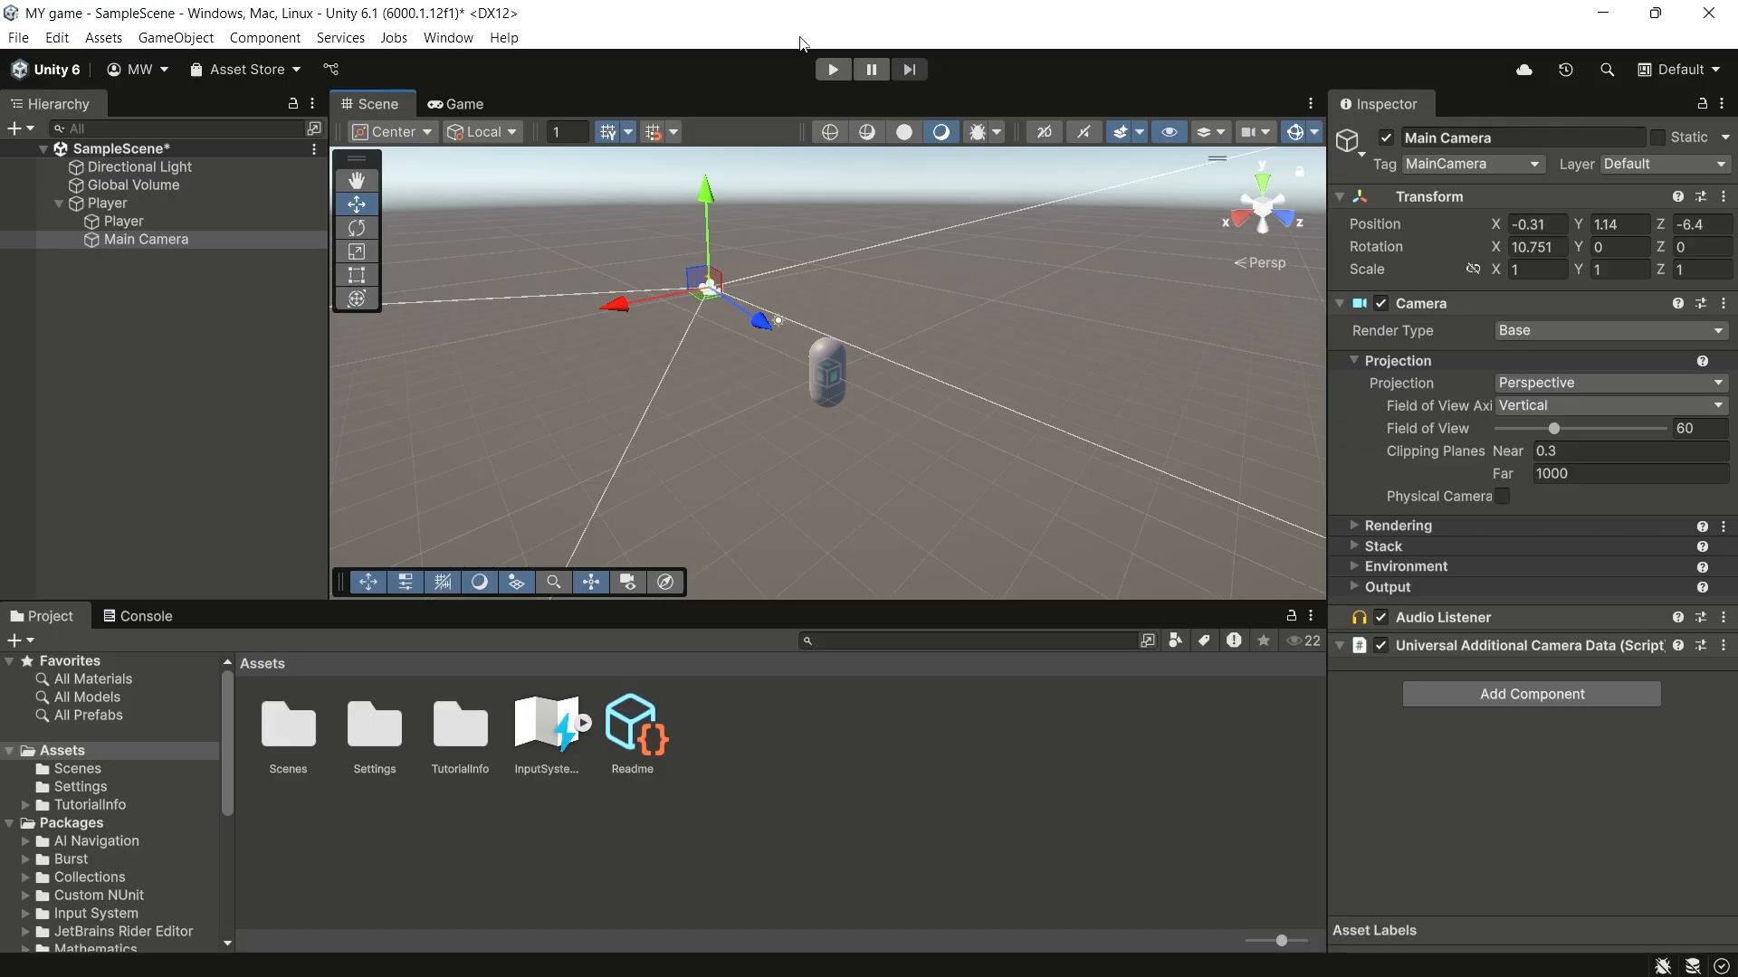
# Step: Add a Plane 3D object to the scene, keeping its default name, and switch to the Rotate tool
pyautogui.click(15, 127)
pyautogui.moveTo(101, 257)
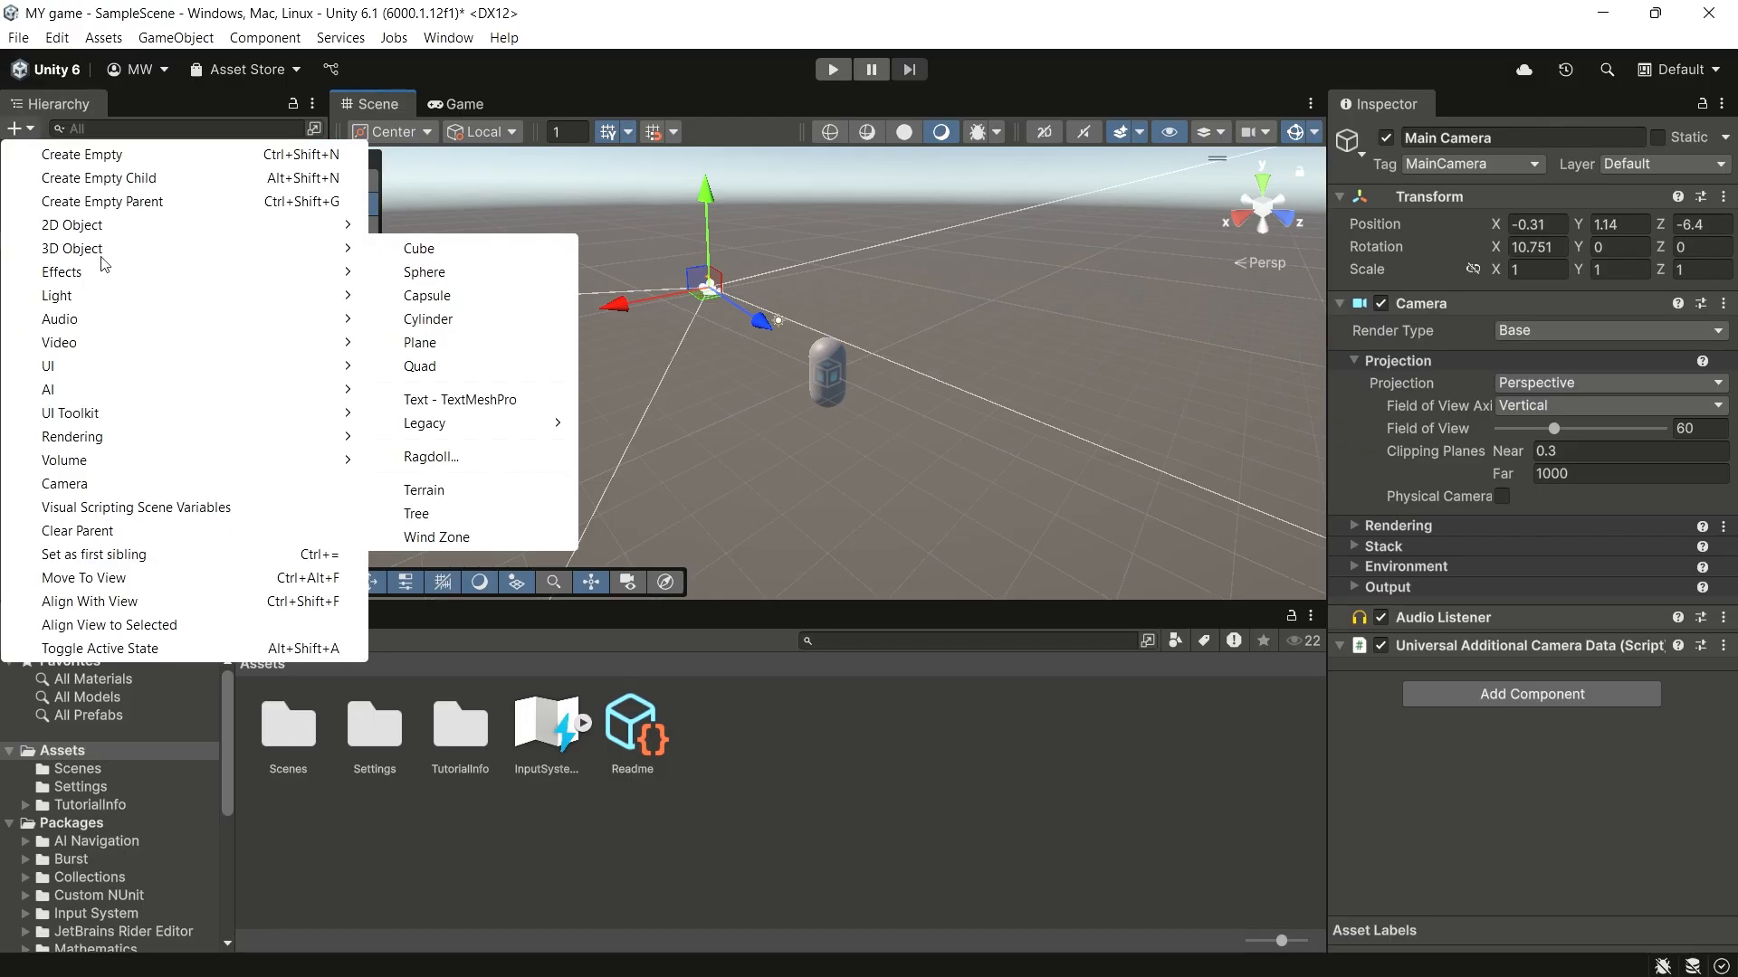
pyautogui.click(409, 344)
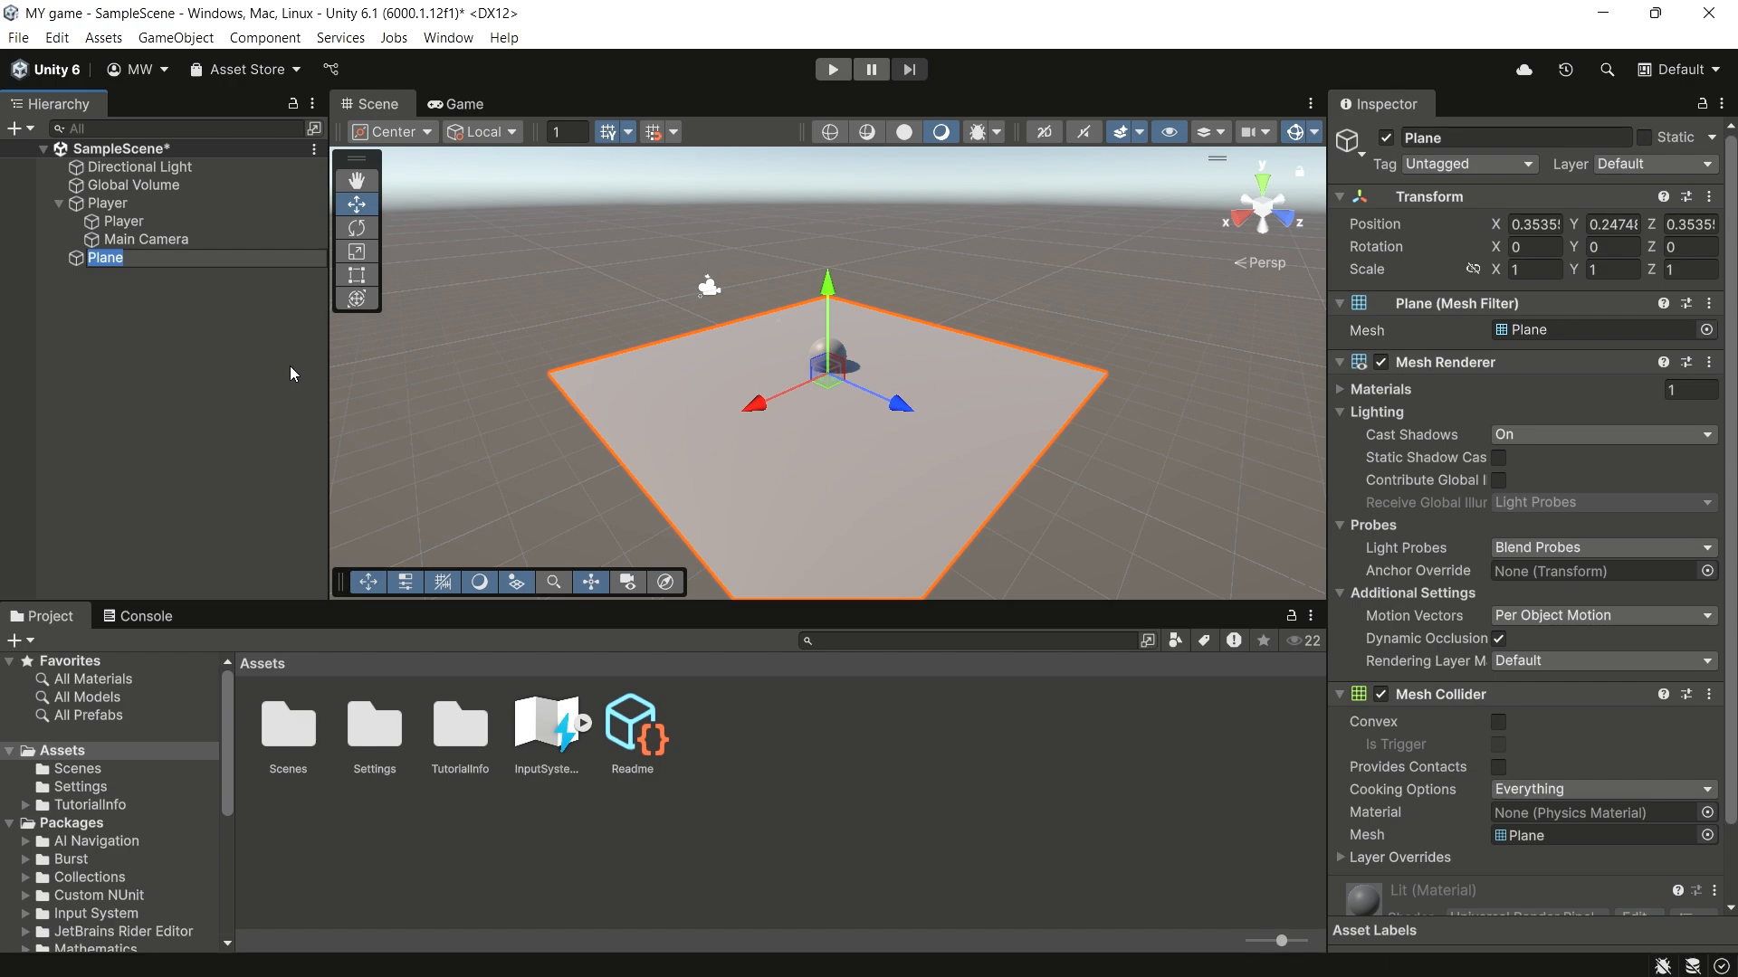
pyautogui.press('Return')
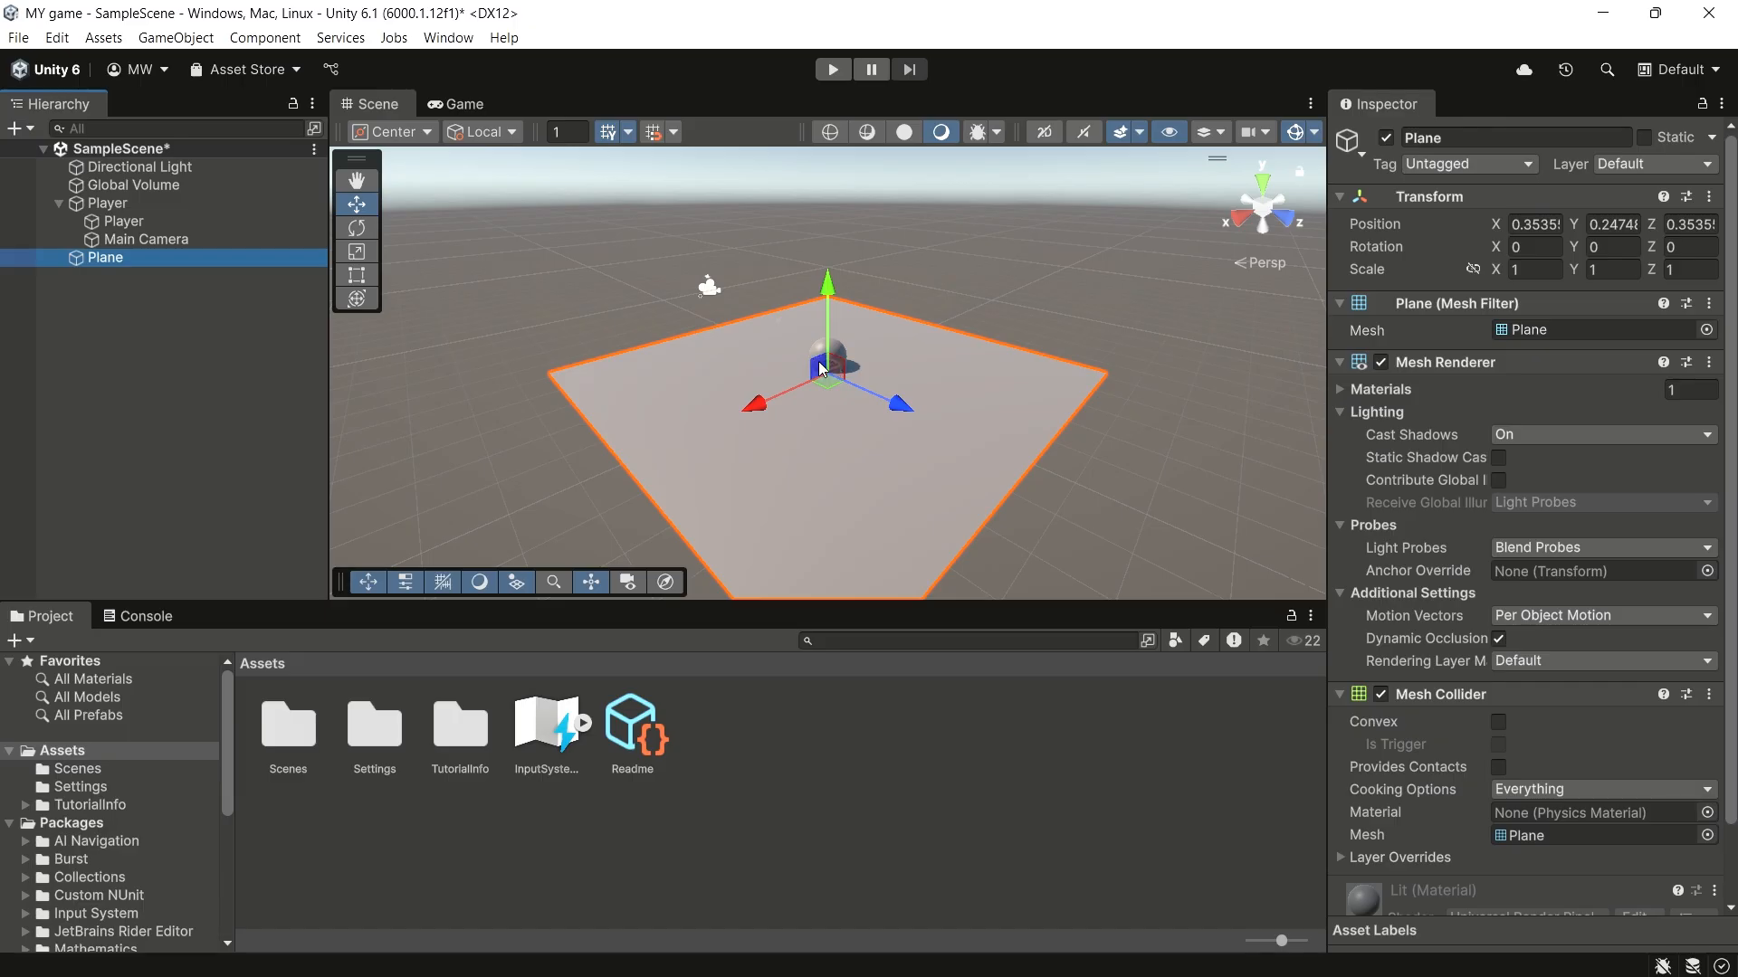
pyautogui.click(362, 230)
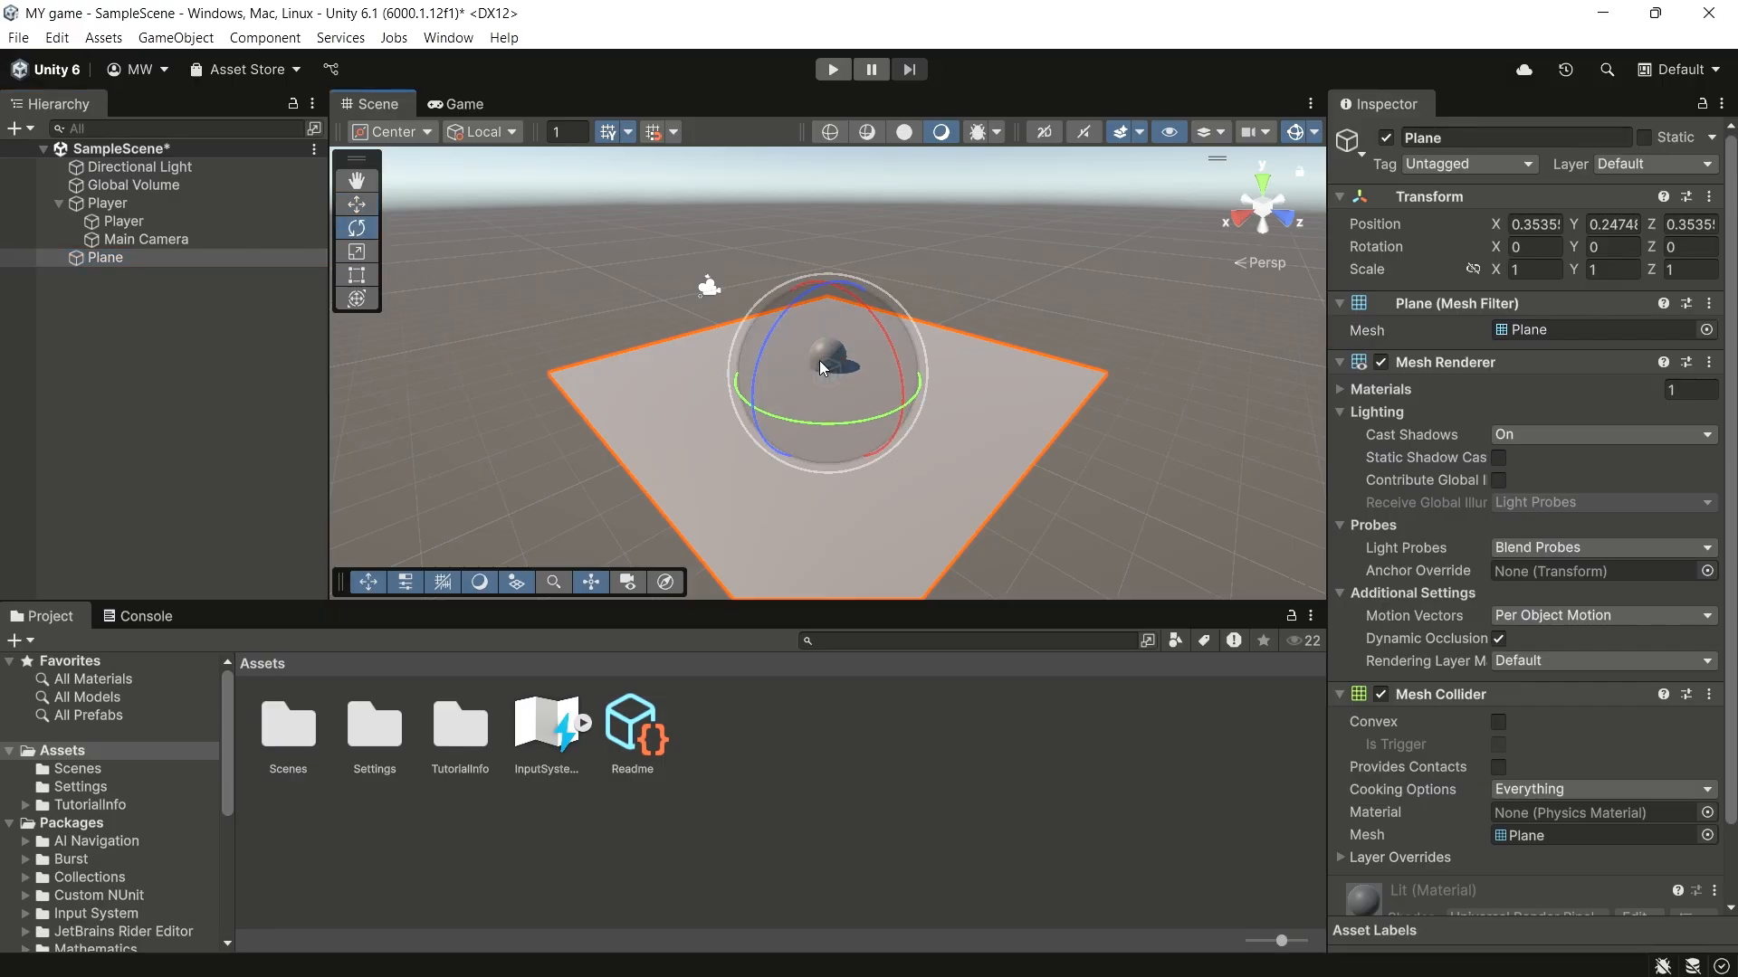
# Step: Rotate the Plane freehand as a trial, then reset its X rotation and its X, Y and Z position to 0
pyautogui.moveTo(818, 361)
pyautogui.mouseDown()
pyautogui.moveTo(789, 403)
pyautogui.moveTo(827, 349)
pyautogui.moveTo(796, 366)
pyautogui.moveTo(849, 360)
pyautogui.moveTo(784, 370)
pyautogui.moveTo(802, 366)
pyautogui.mouseUp()
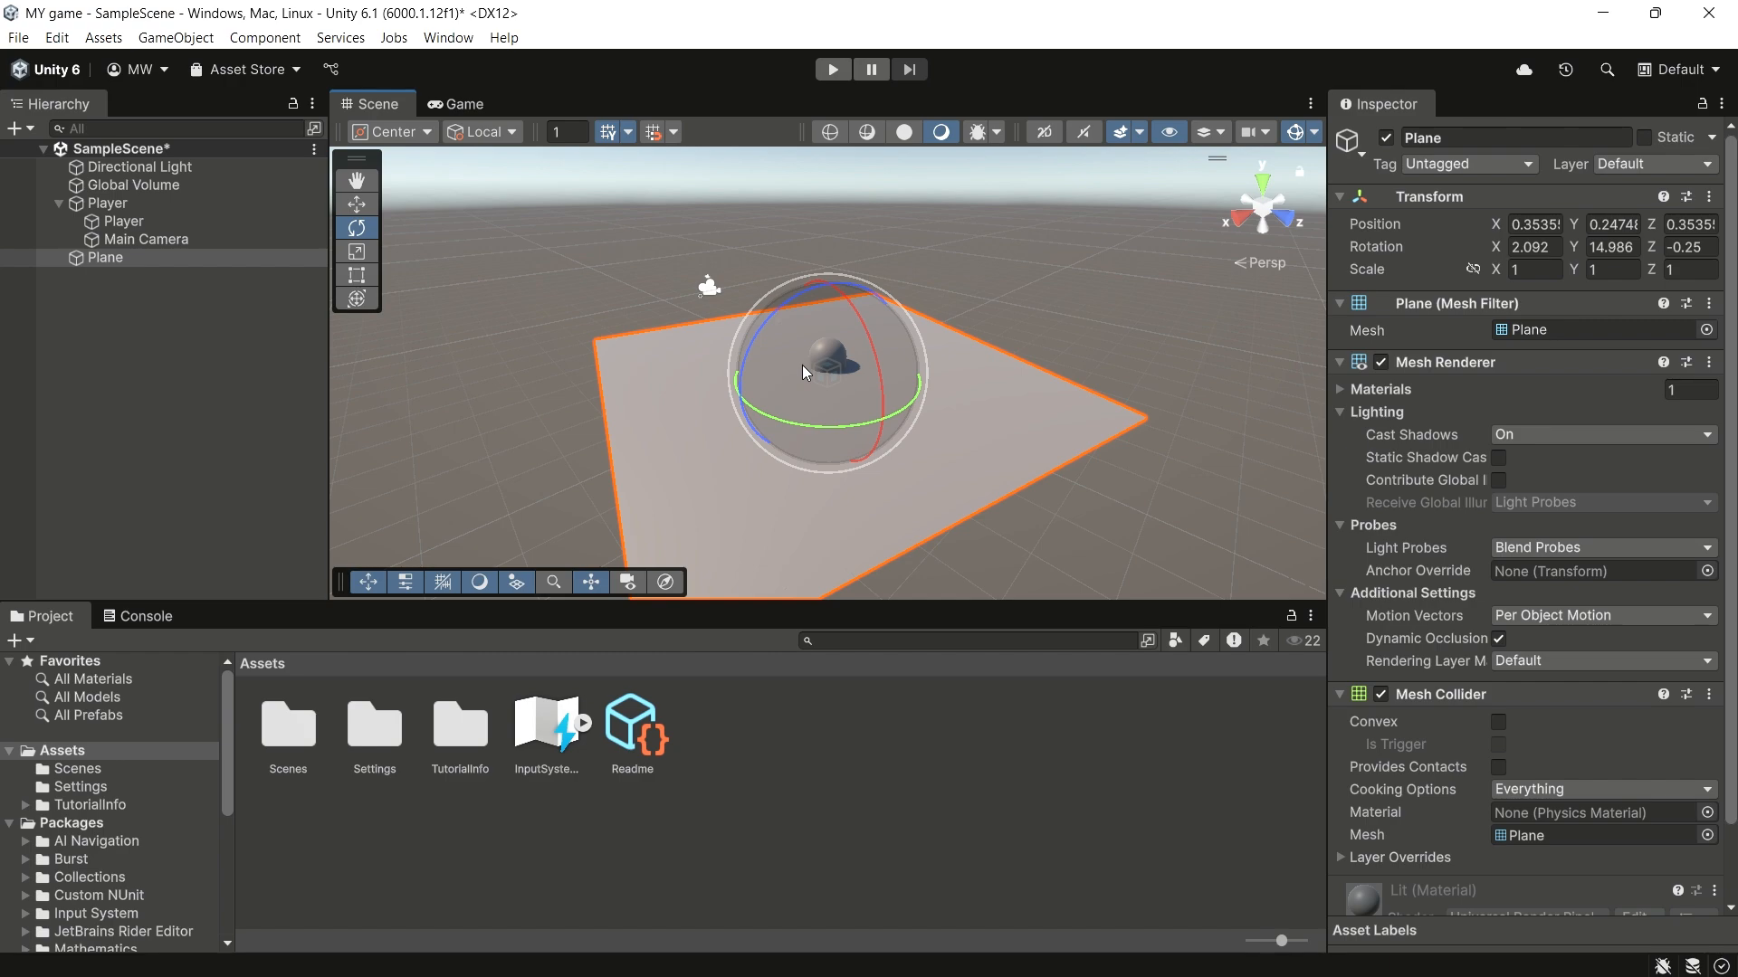
pyautogui.click(1555, 246)
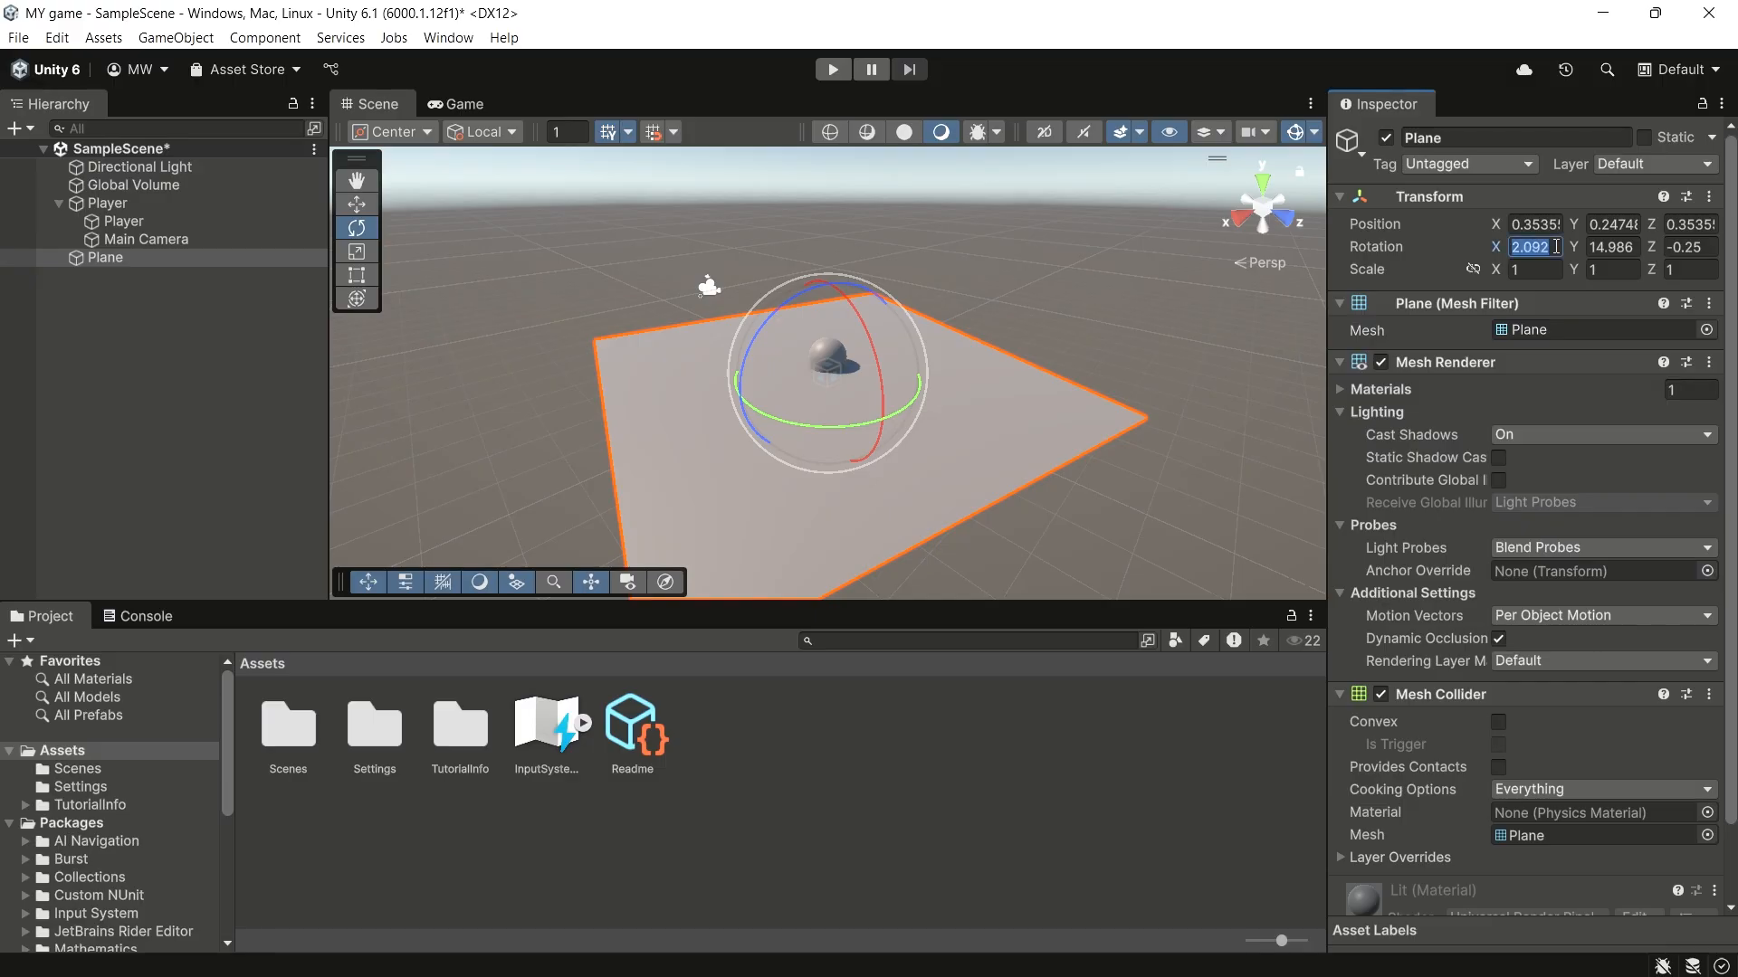
pyautogui.write('0')
pyautogui.click(1553, 224)
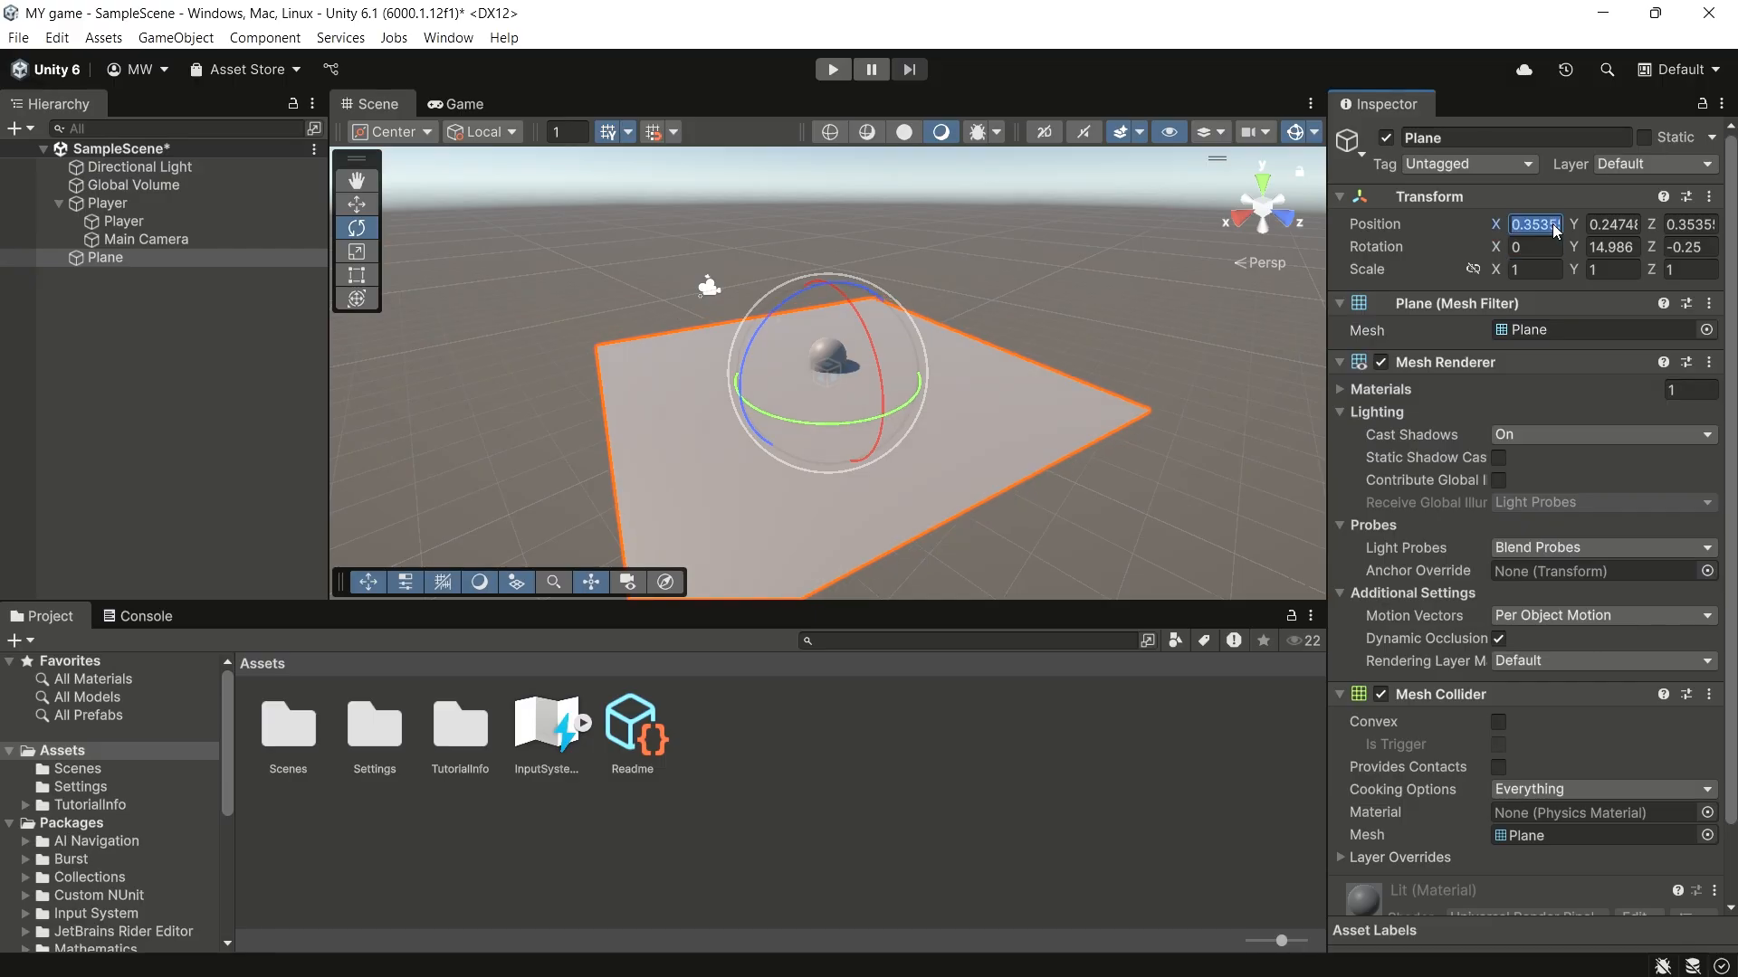
pyautogui.write('0')
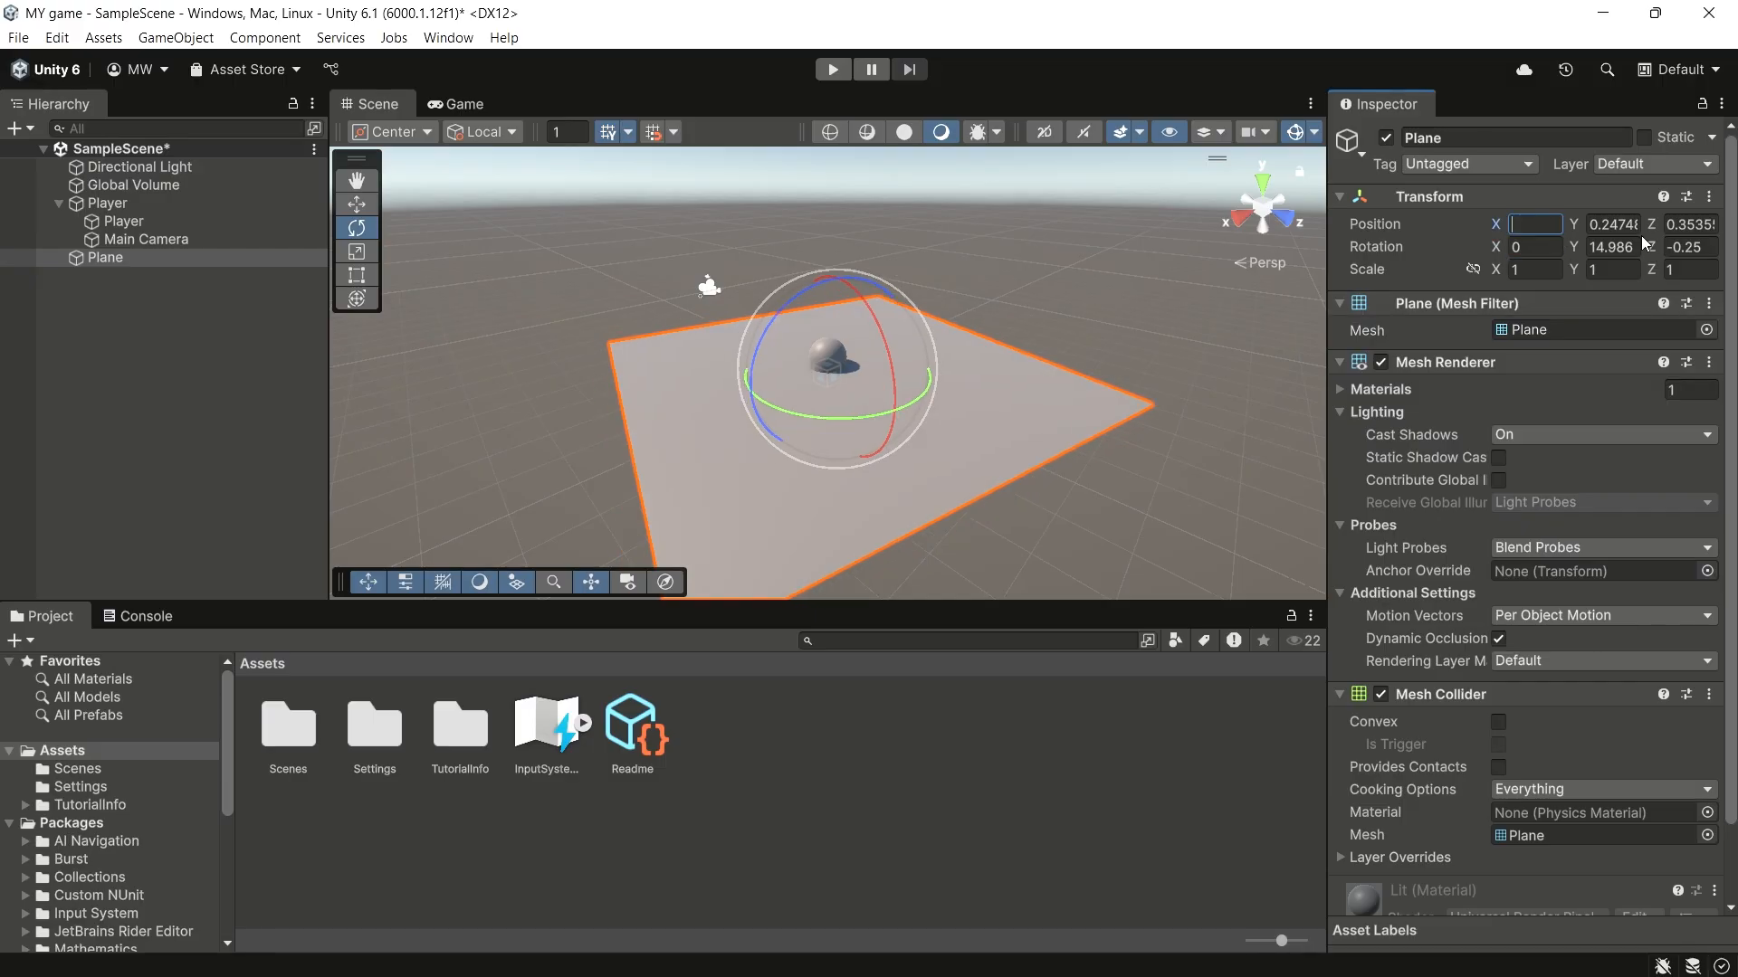
pyautogui.click(1613, 225)
pyautogui.write('0')
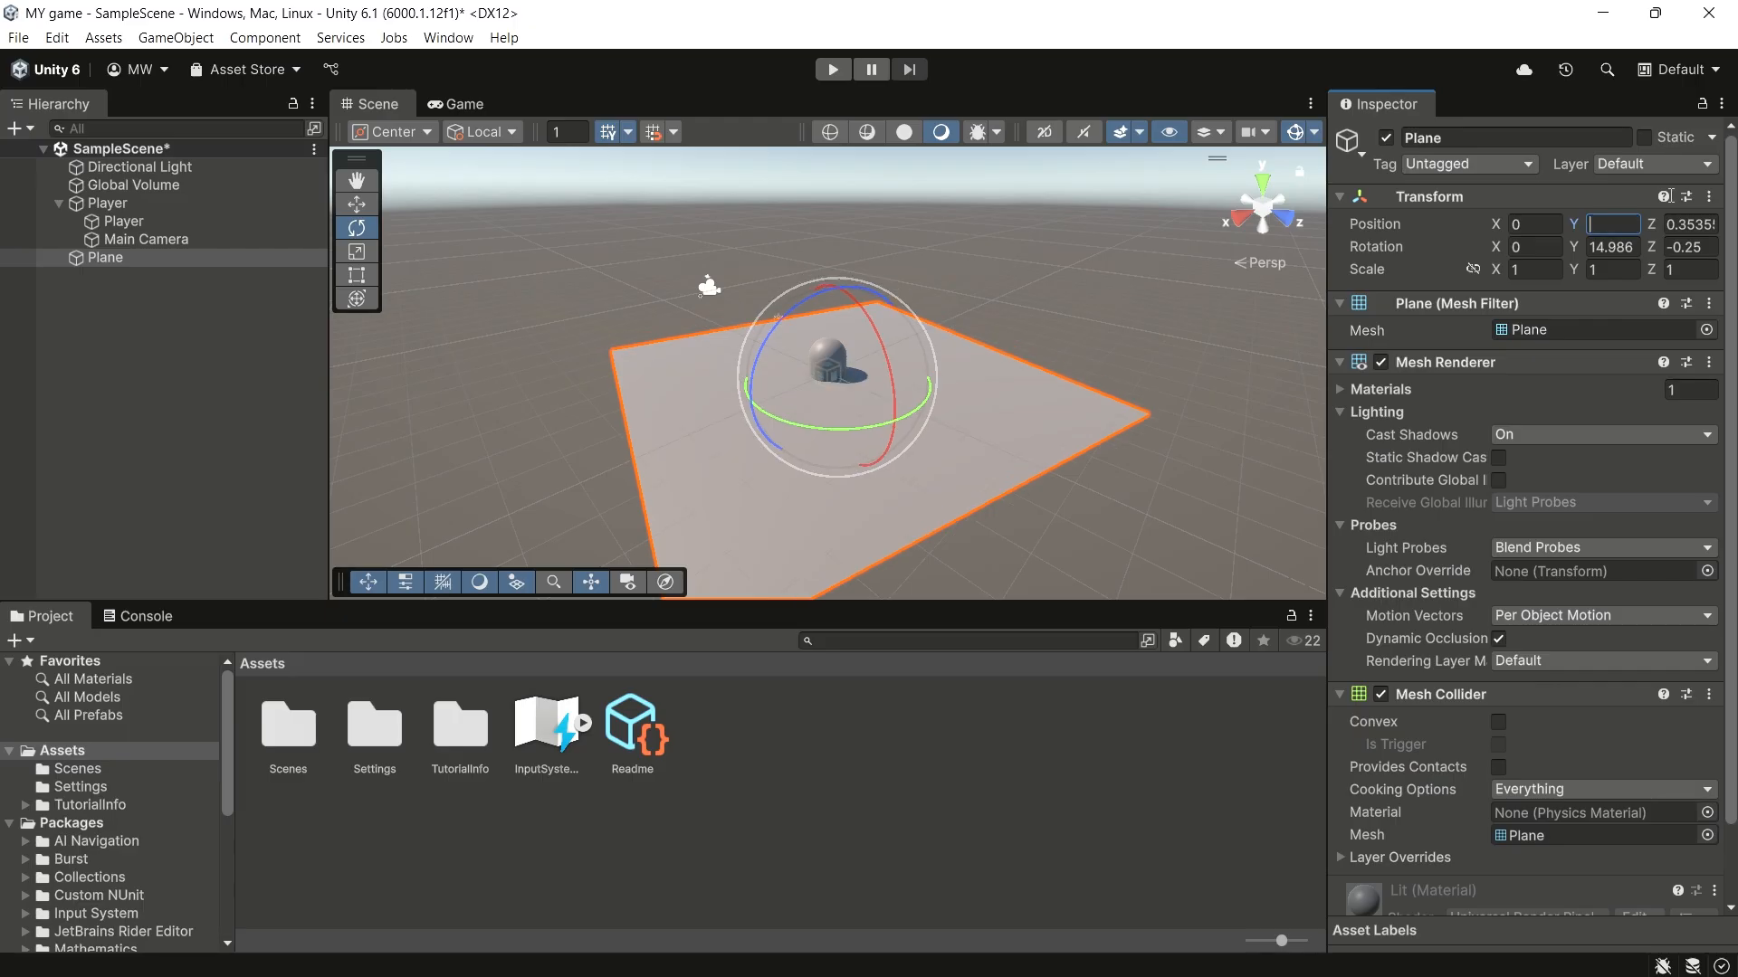
pyautogui.click(1693, 224)
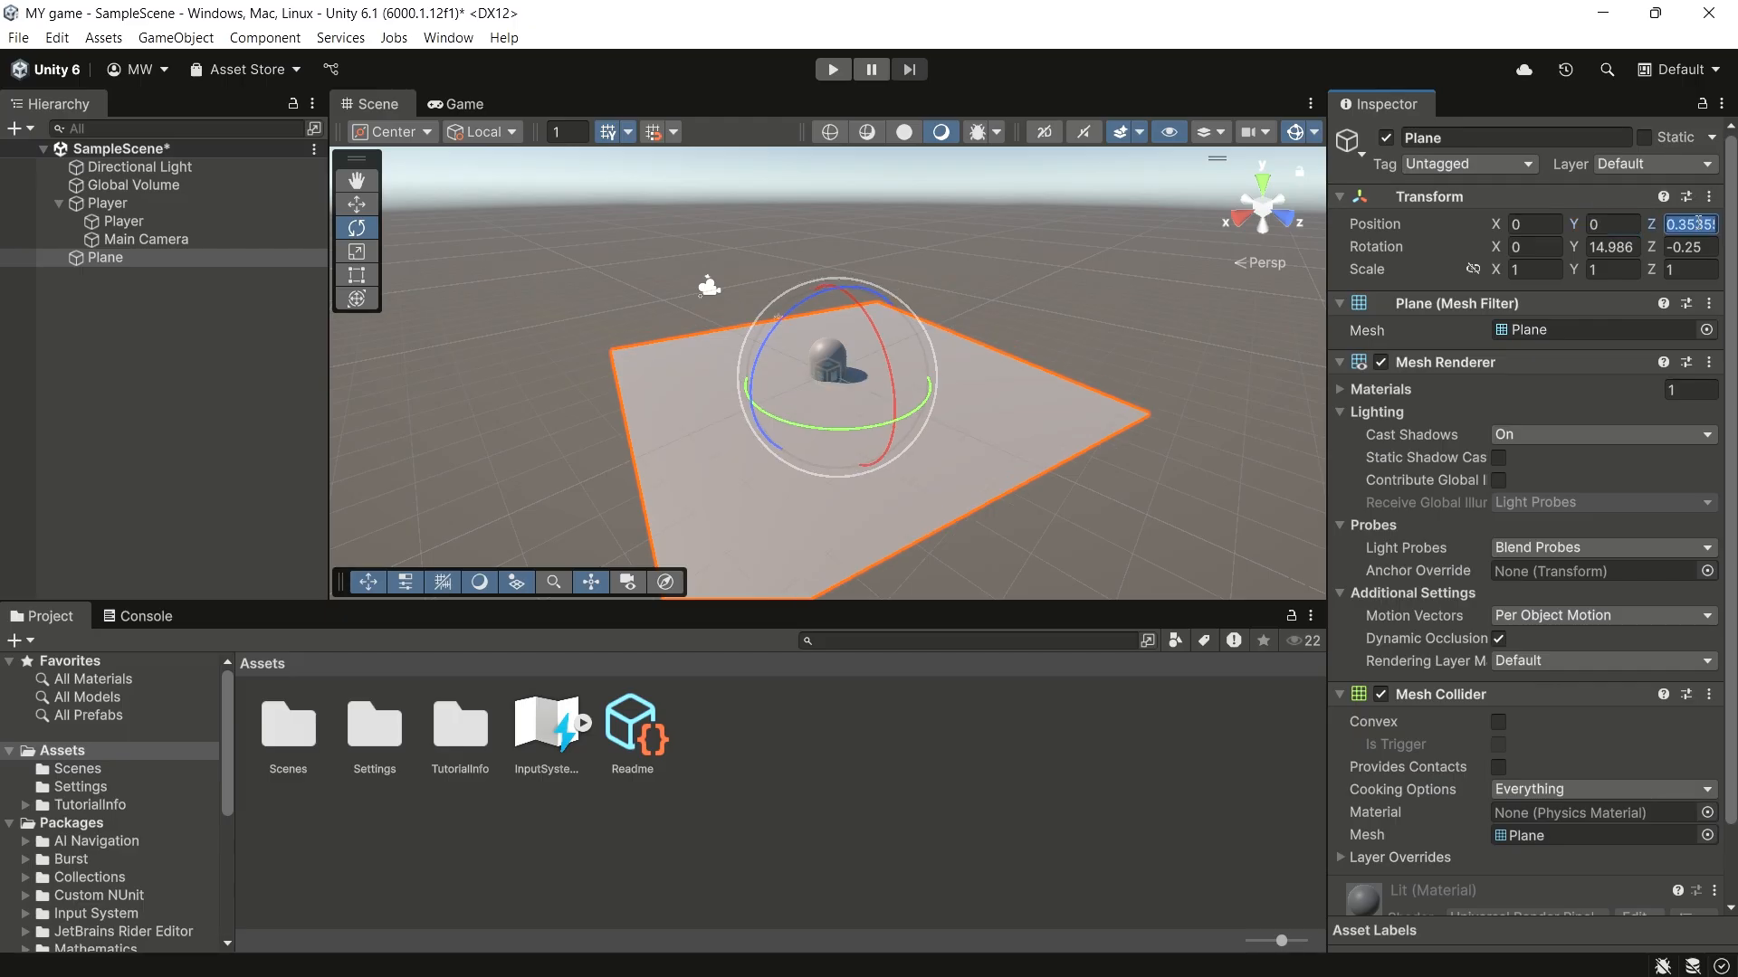
pyautogui.write('0')
# Step: Set the Plane's Z and Y rotation to 0
pyautogui.click(1699, 247)
pyautogui.press('BackSpace')
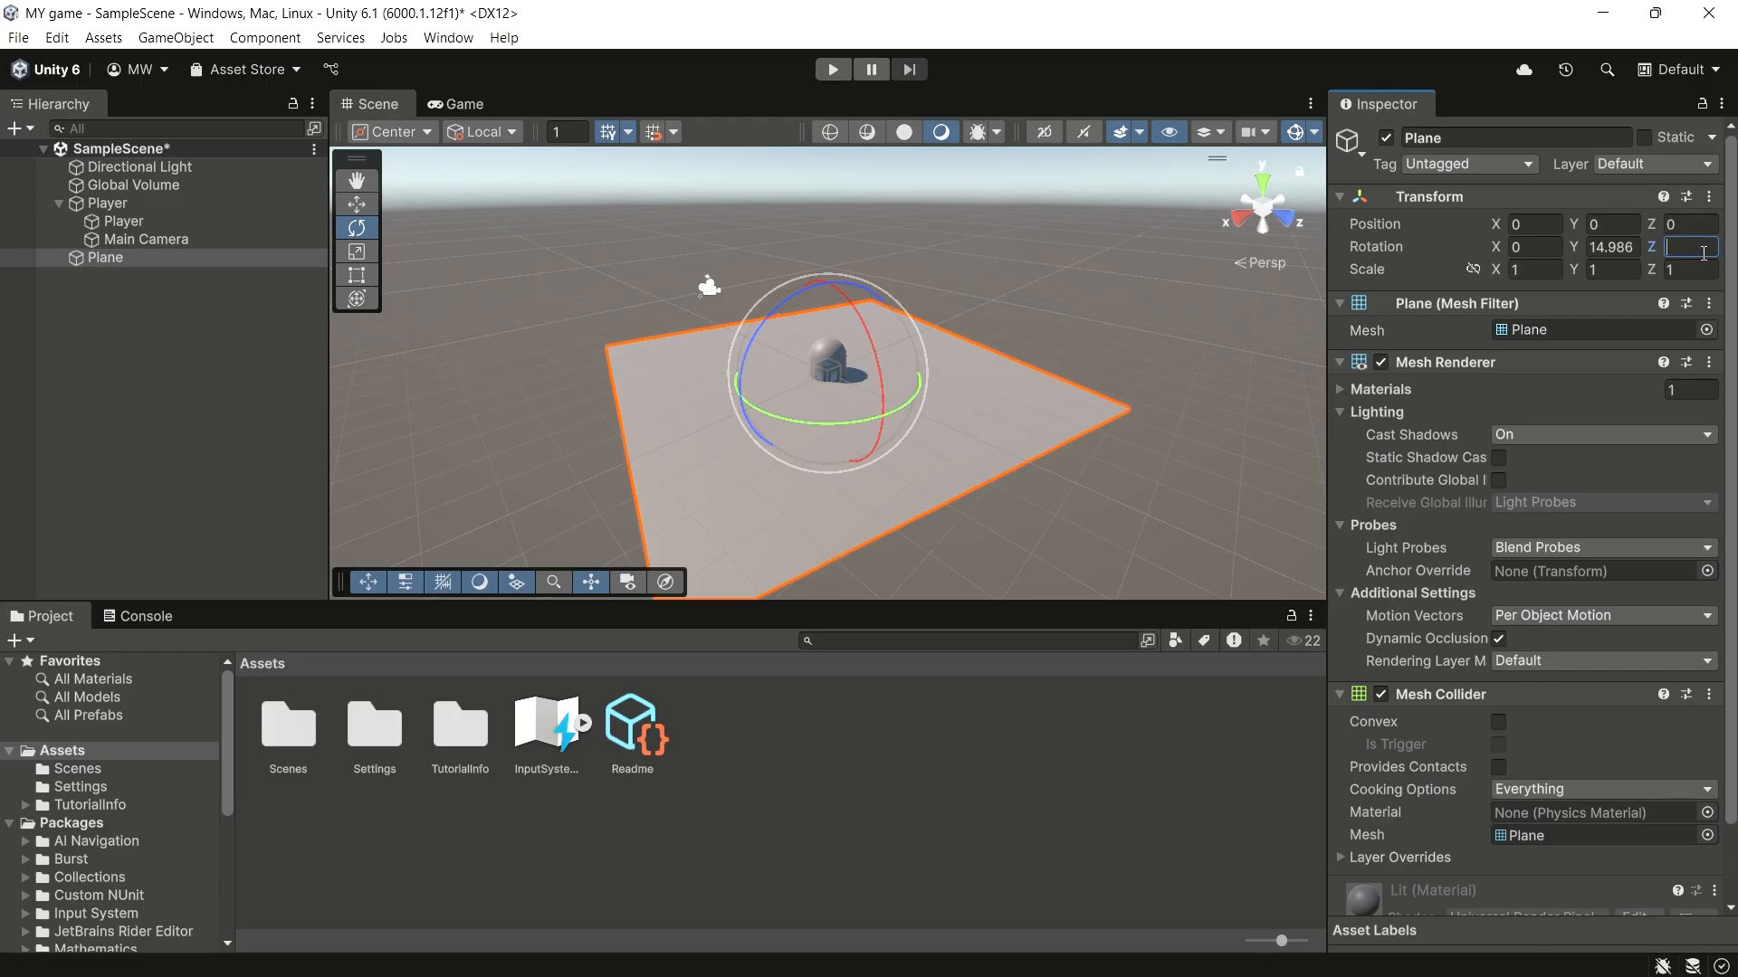
pyautogui.write('0')
pyautogui.click(1642, 247)
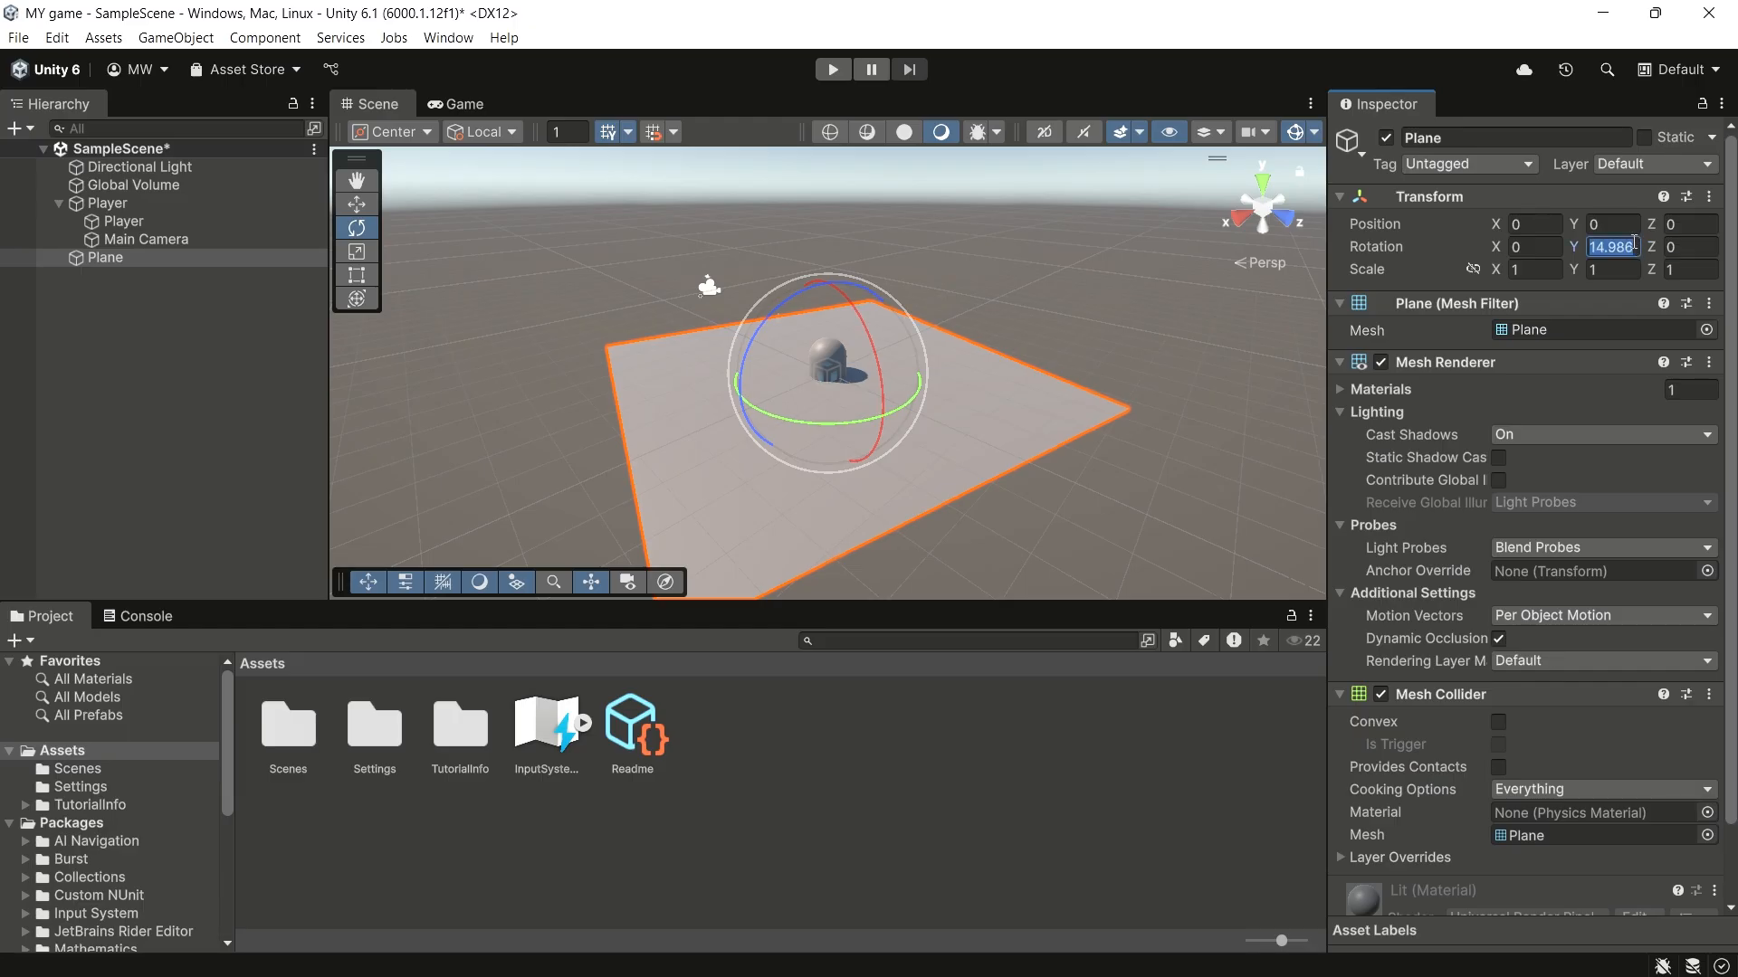
pyautogui.write('0')
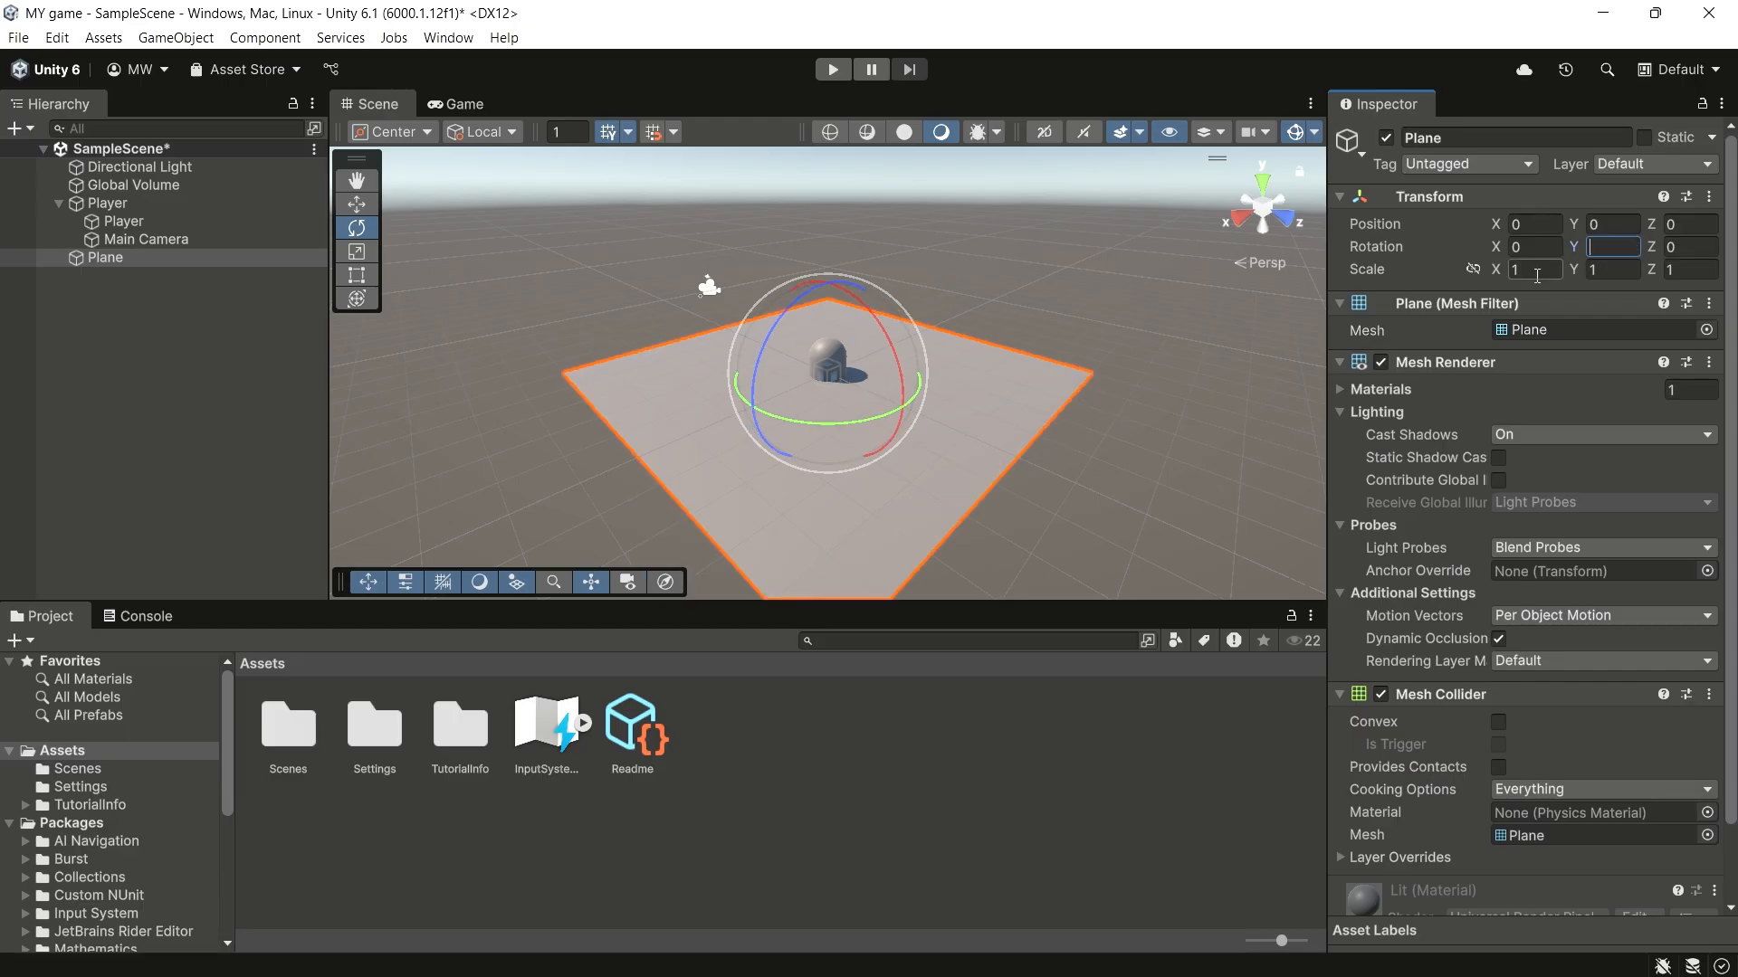
# Step: Enlarge the Plane by setting its X, Y and Z scale to 6.4005
pyautogui.click(1536, 274)
pyautogui.write('6')
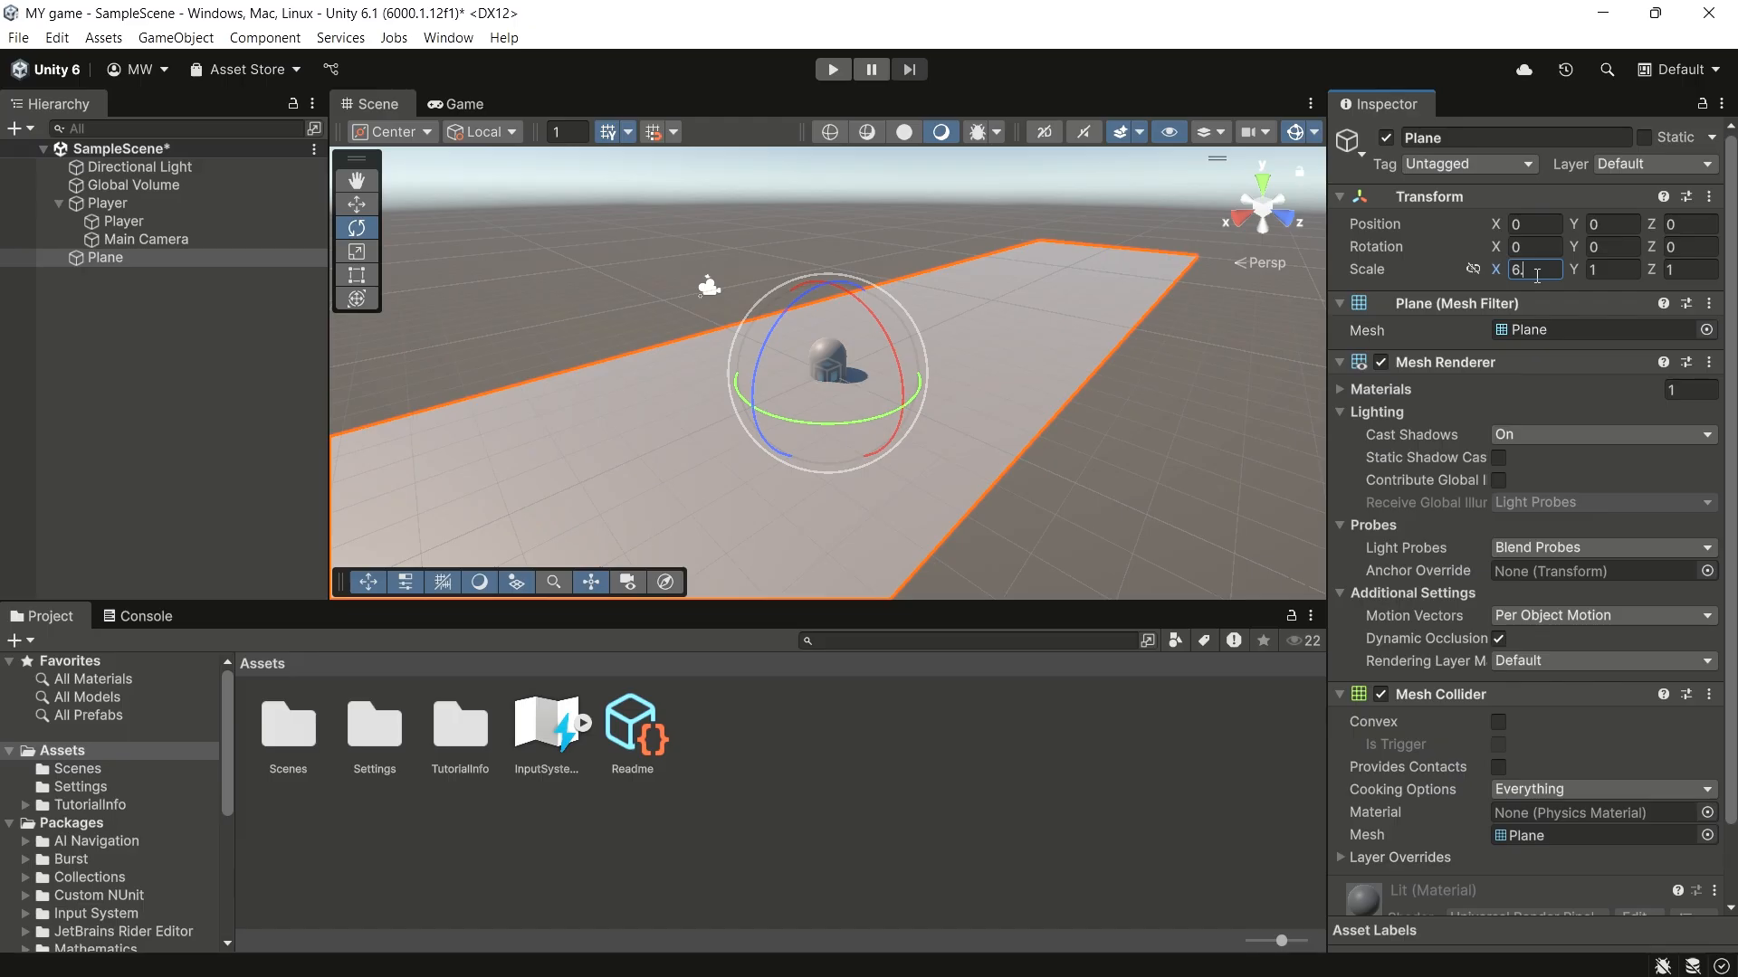
pyautogui.write('.4605')
pyautogui.click(1607, 272)
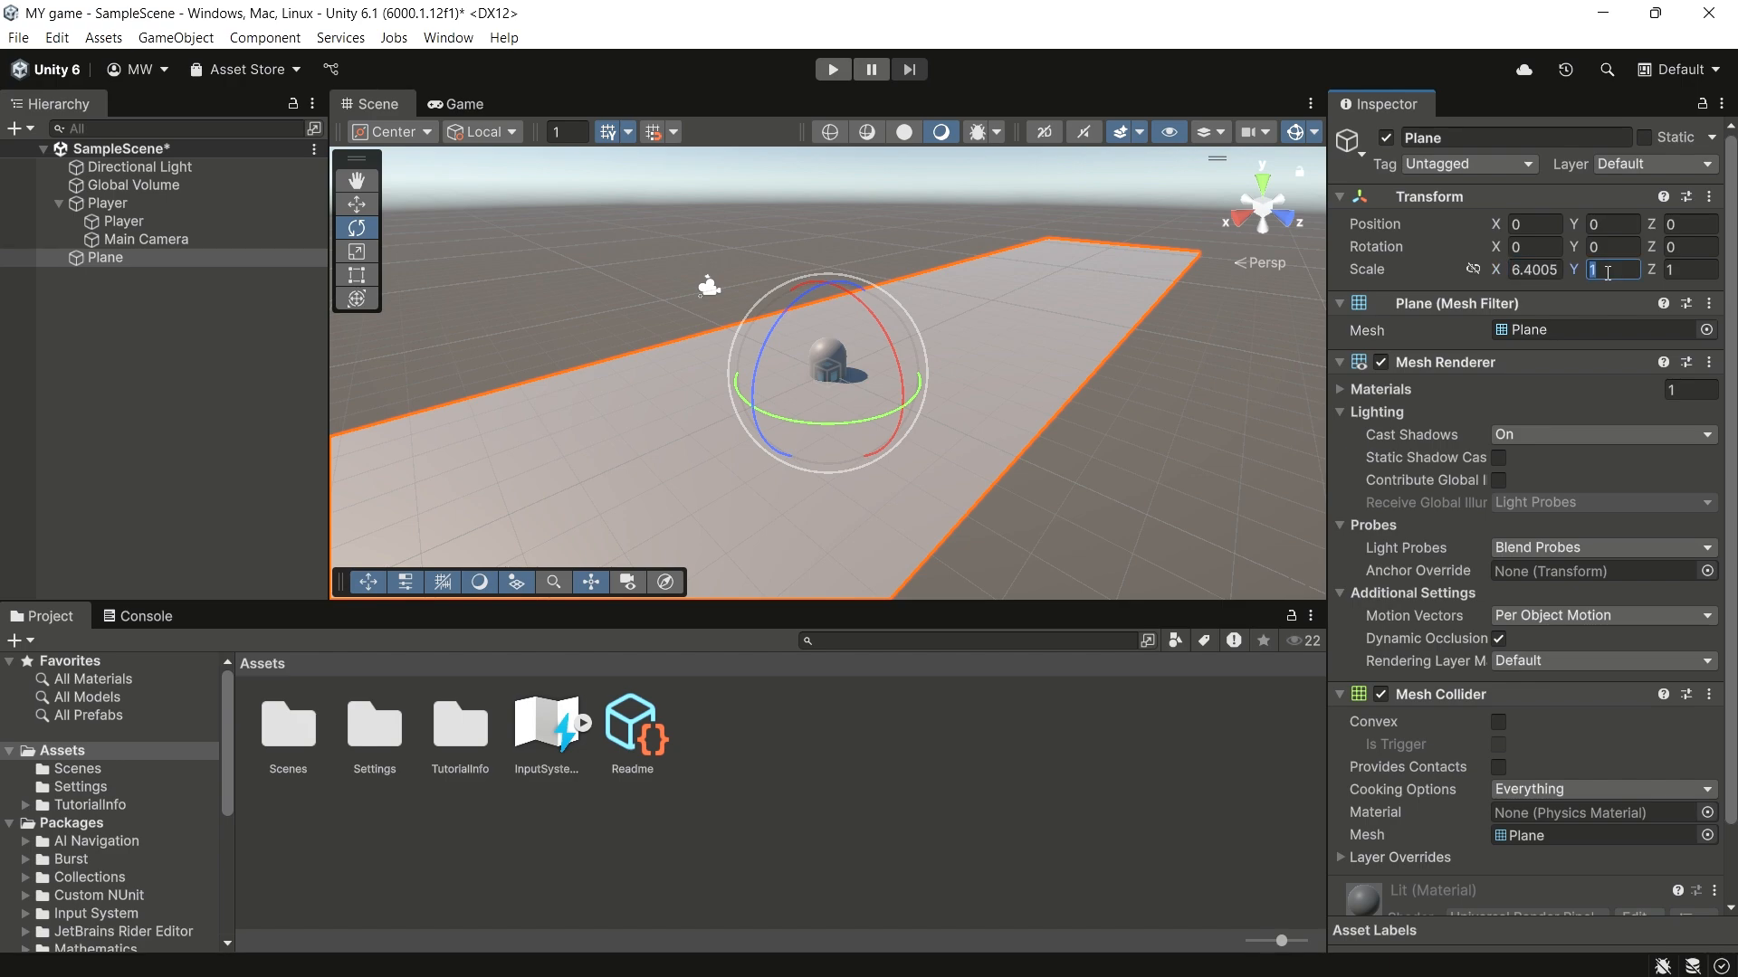
pyautogui.write('6.4005')
pyautogui.click(1676, 270)
pyautogui.write('6')
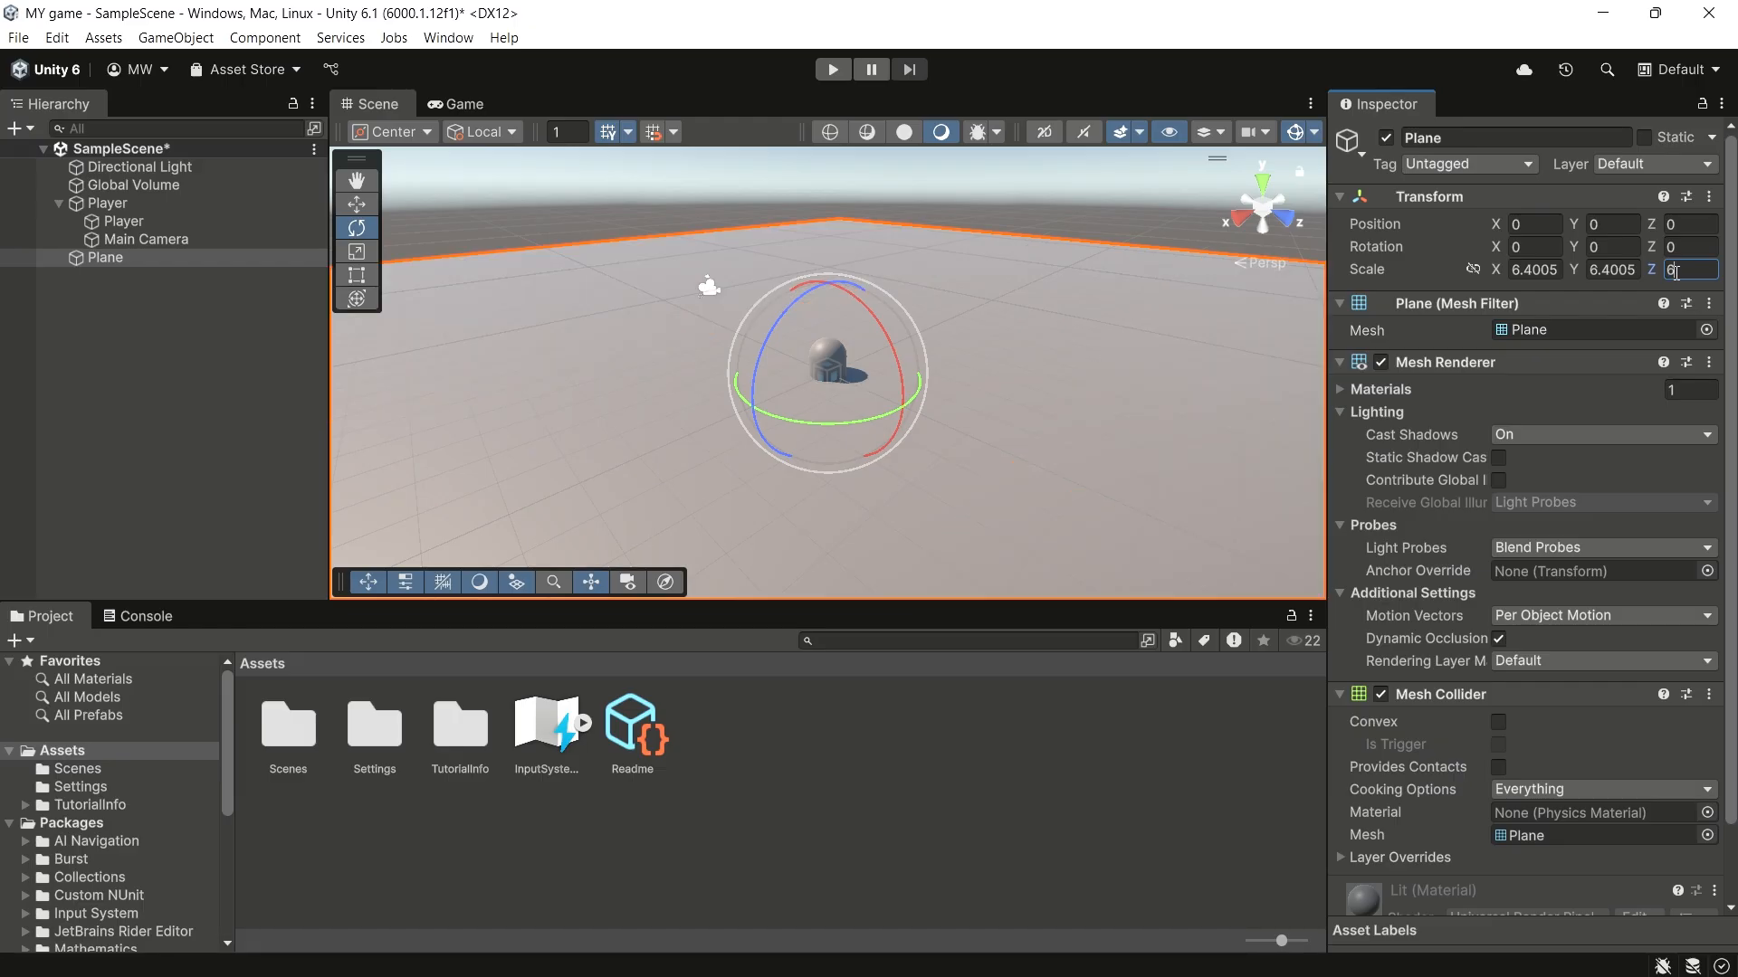
pyautogui.write('.4')
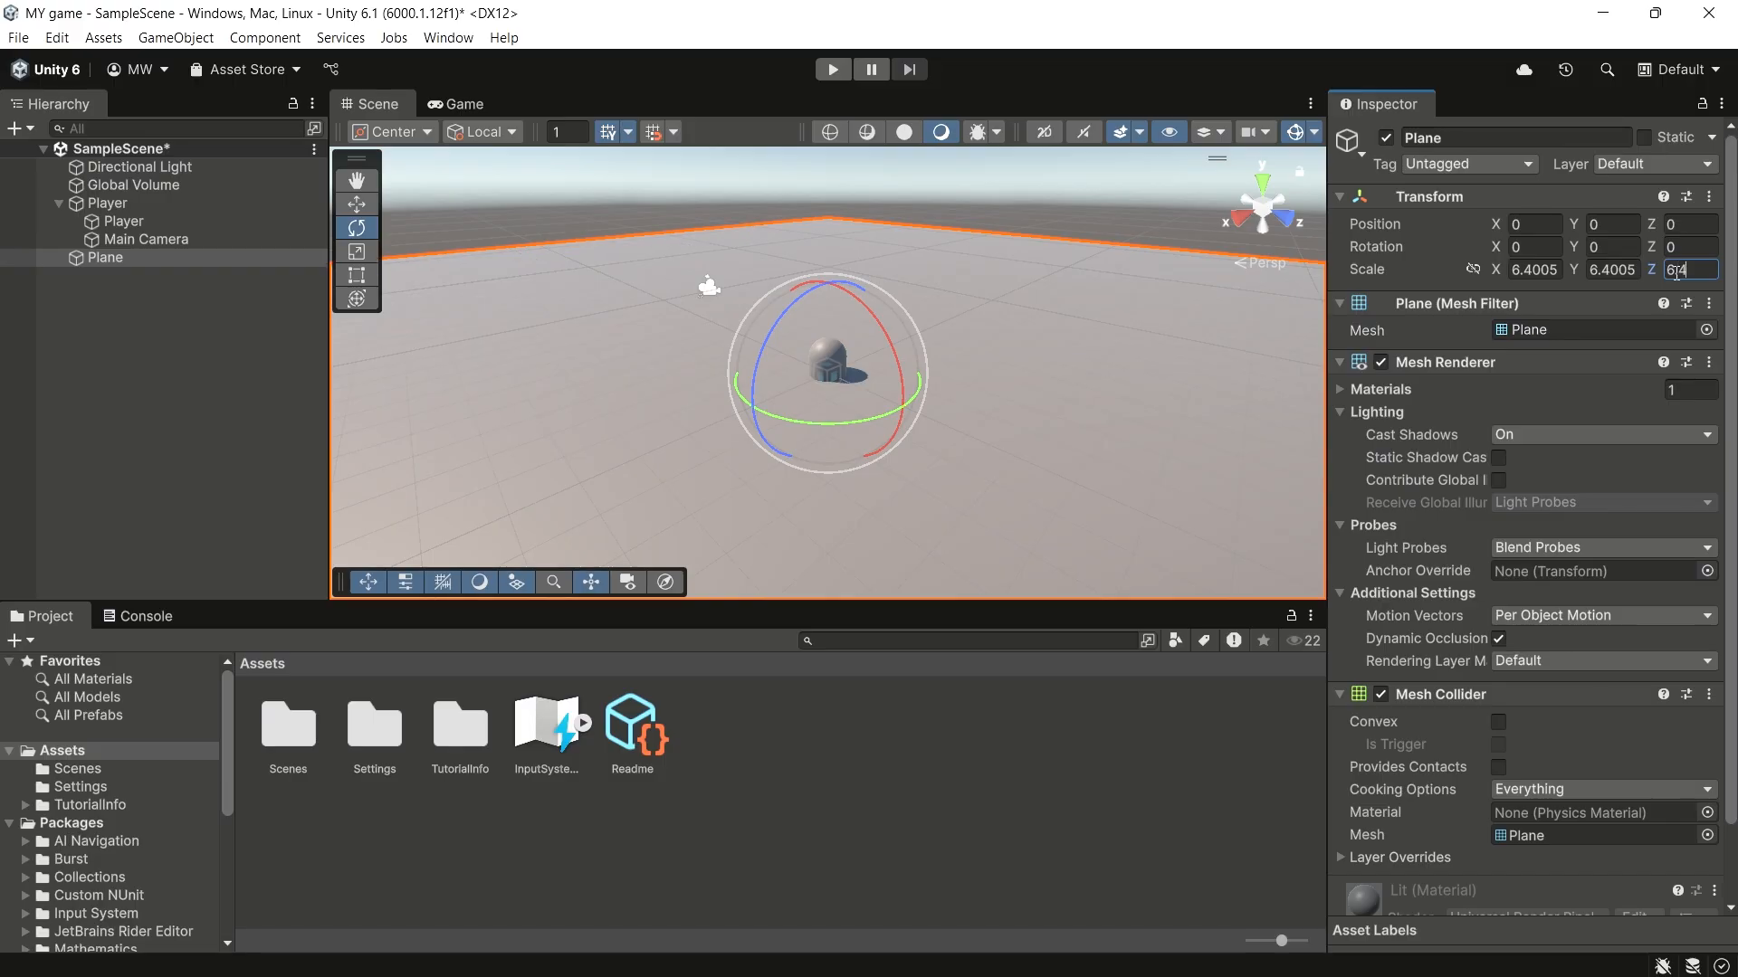
pyautogui.write('.')
pyautogui.press('BackSpace')
pyautogui.write('005')
# Step: Try the Player capsule at X position 1, then clear that value
pyautogui.click(239, 220)
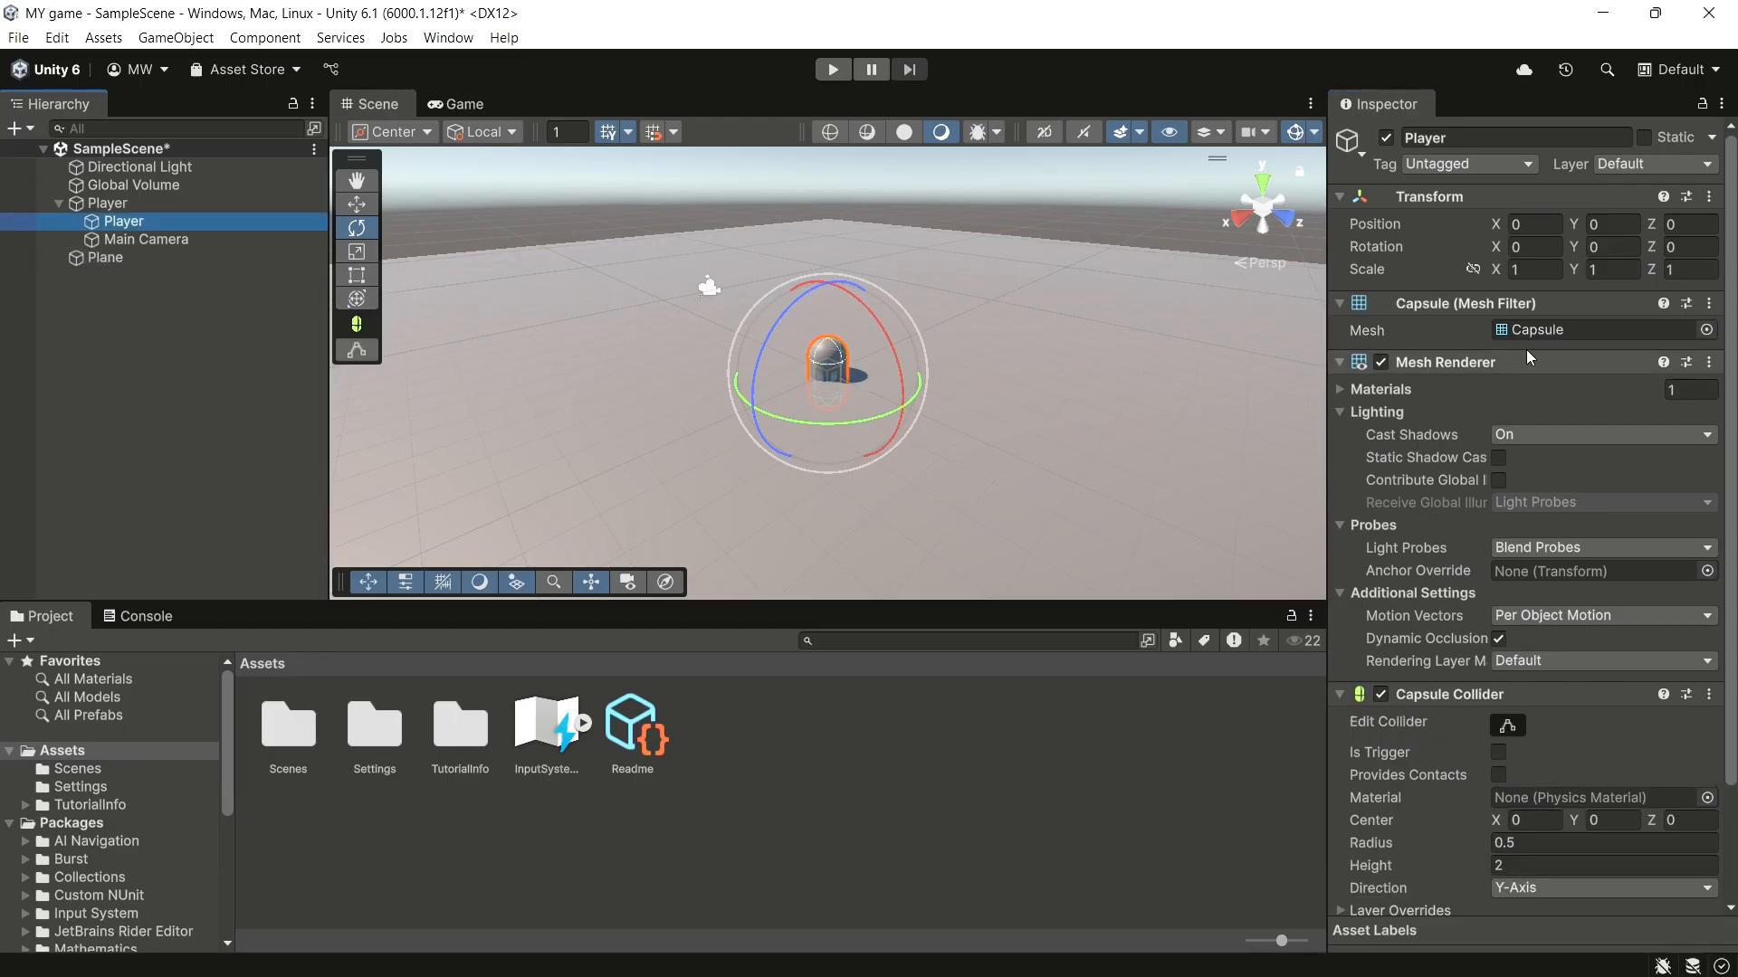
pyautogui.click(1539, 223)
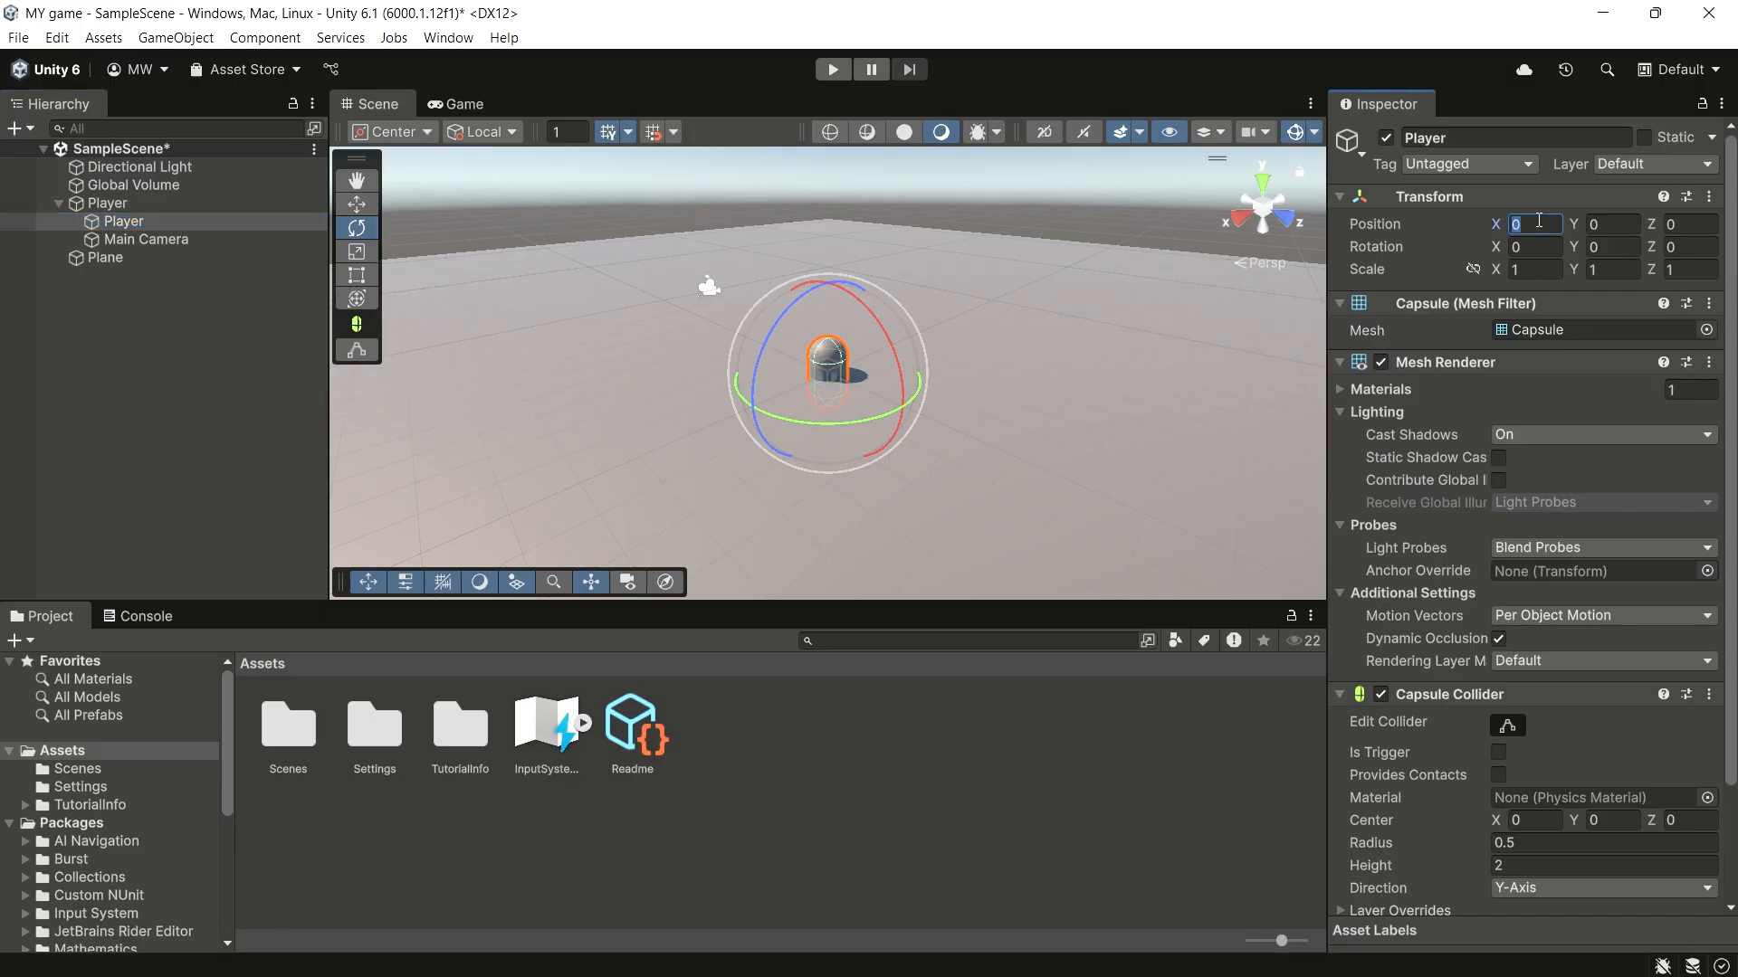
pyautogui.write('1')
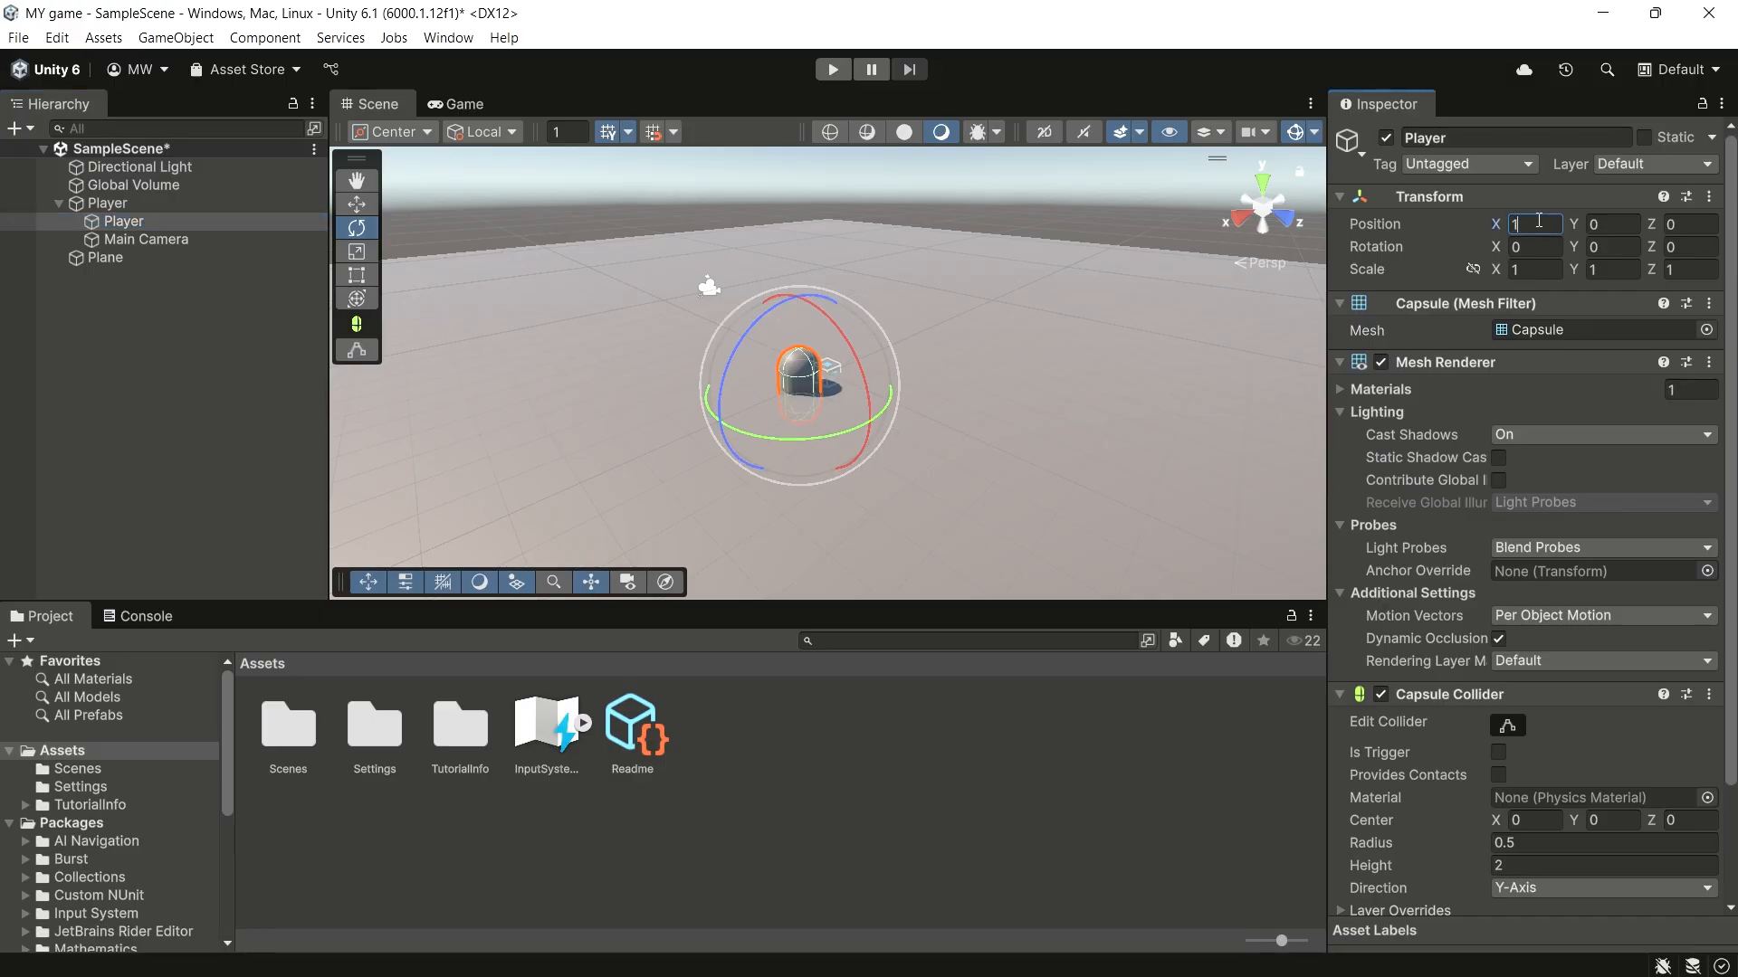
pyautogui.press('BackSpace')
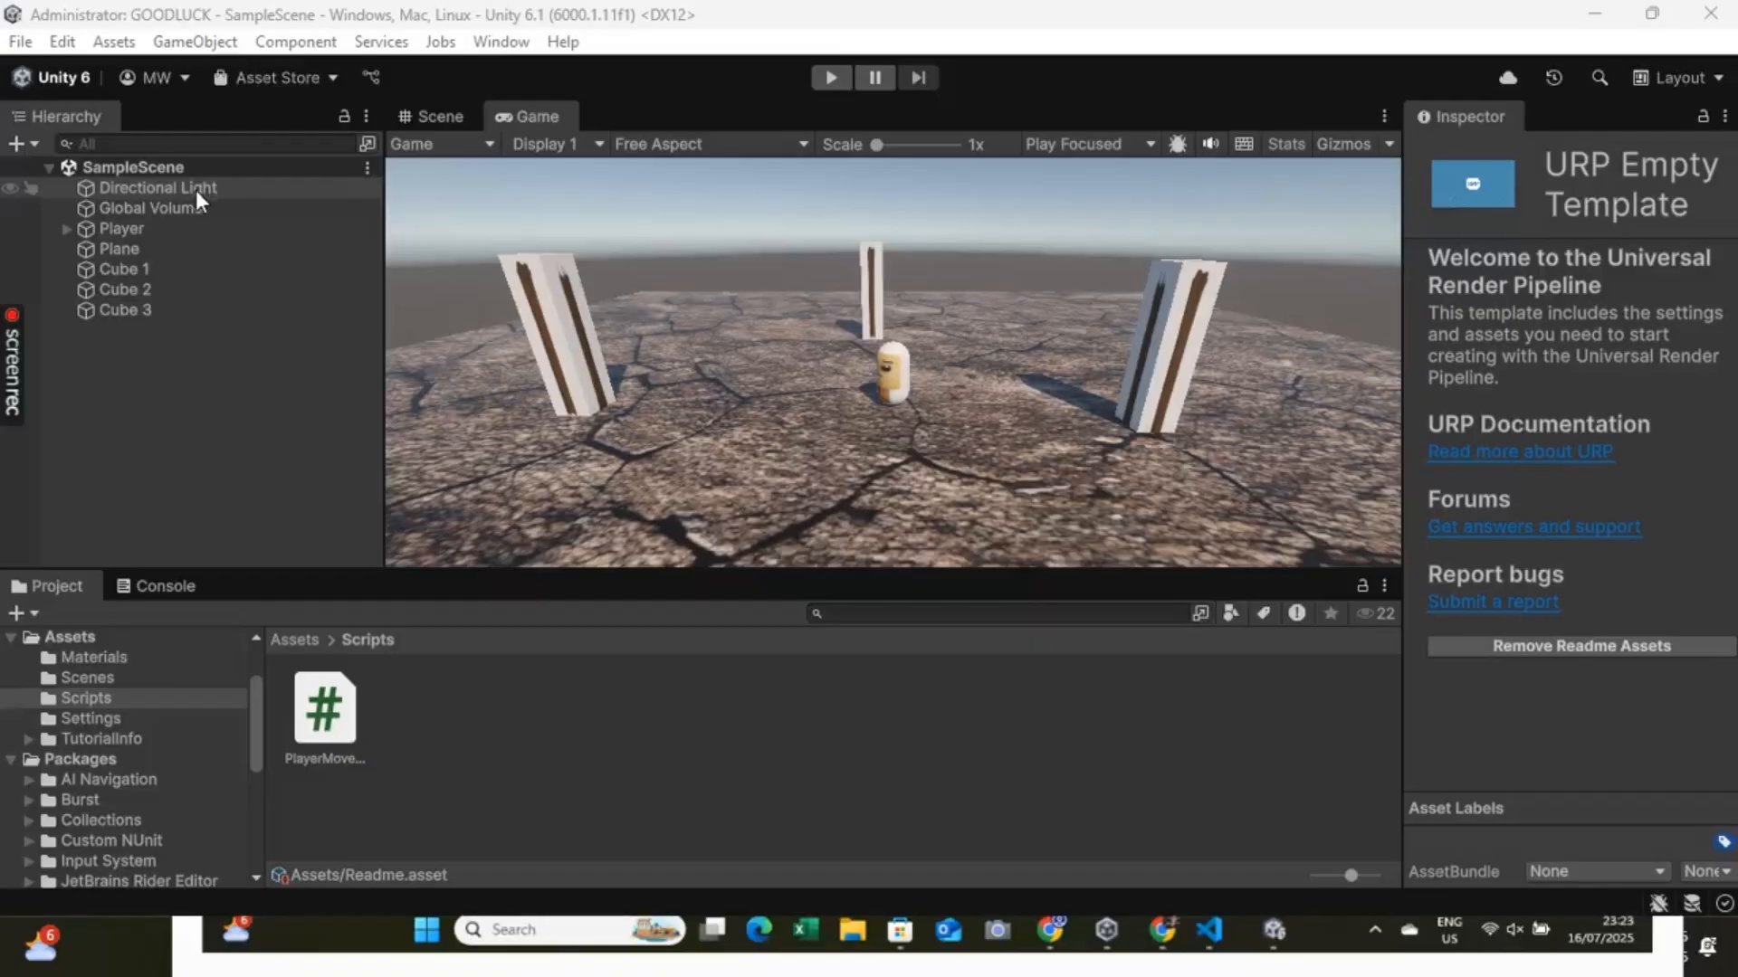
# Step: Inspect the Global Volume, Player and Plane objects in the GOODLUCK project's scene
pyautogui.click(197, 207)
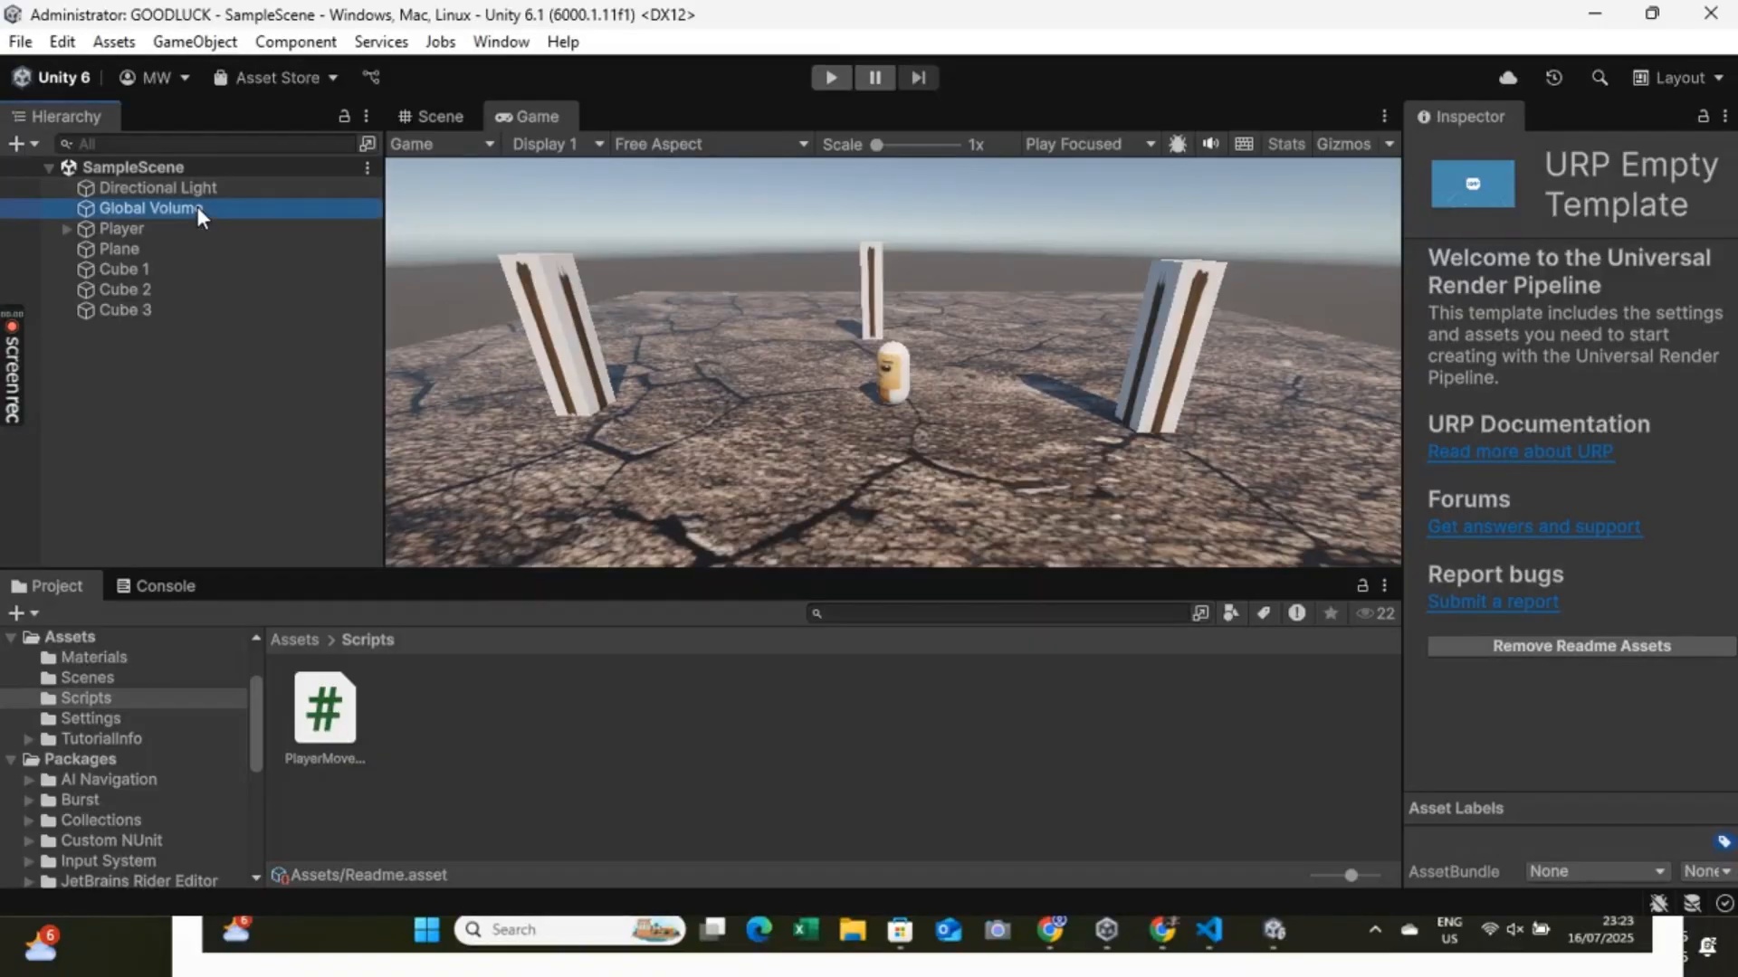
pyautogui.click(197, 230)
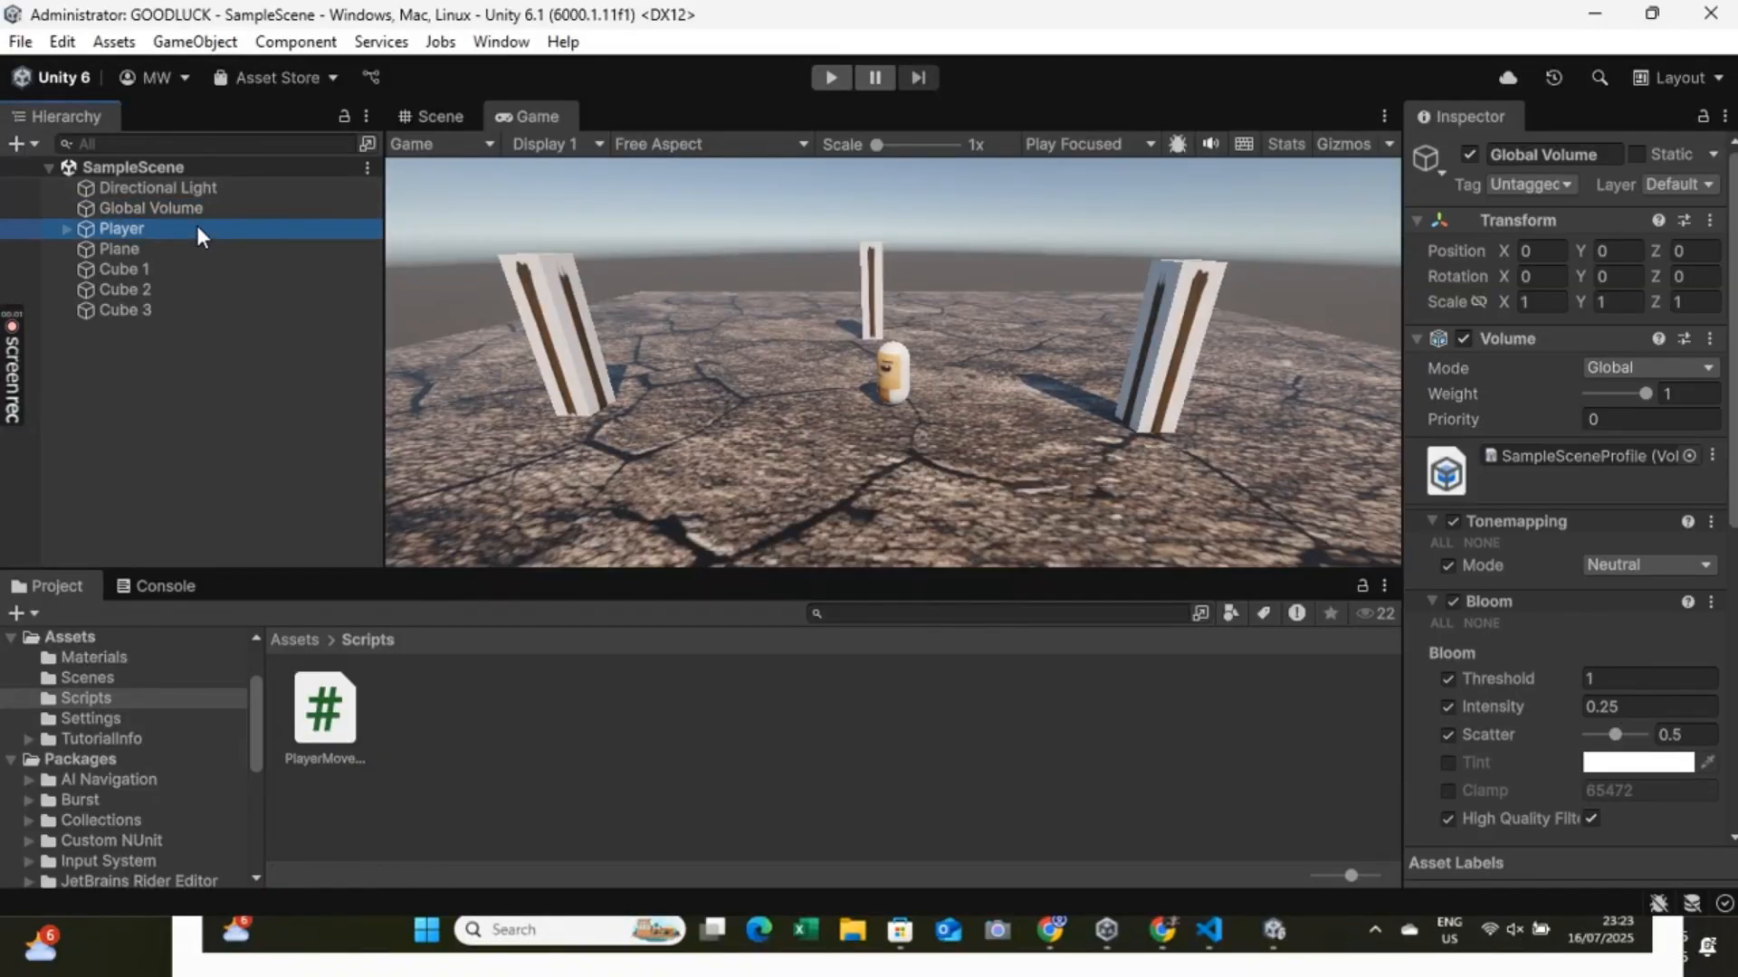
pyautogui.click(197, 250)
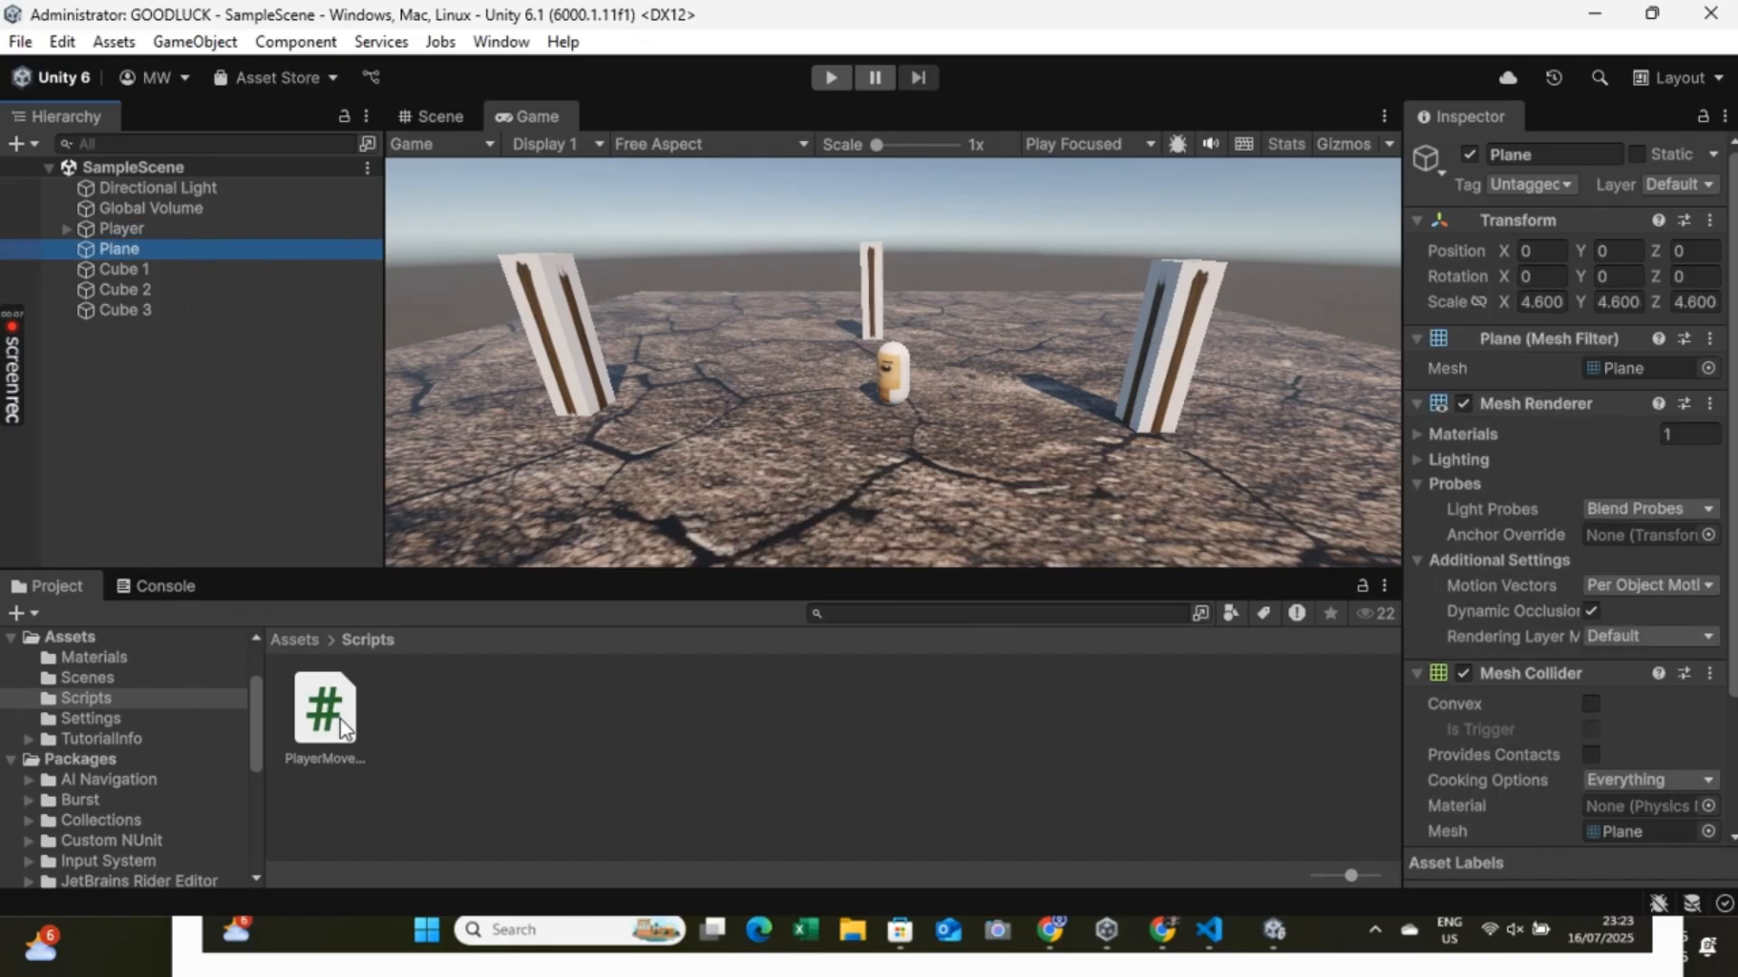
# Step: Minimize the Snipping Tool, switch to Visual Studio Code and review the PlayerMovement.cs script from its first lines through the movement code
pyautogui.click(1210, 934)
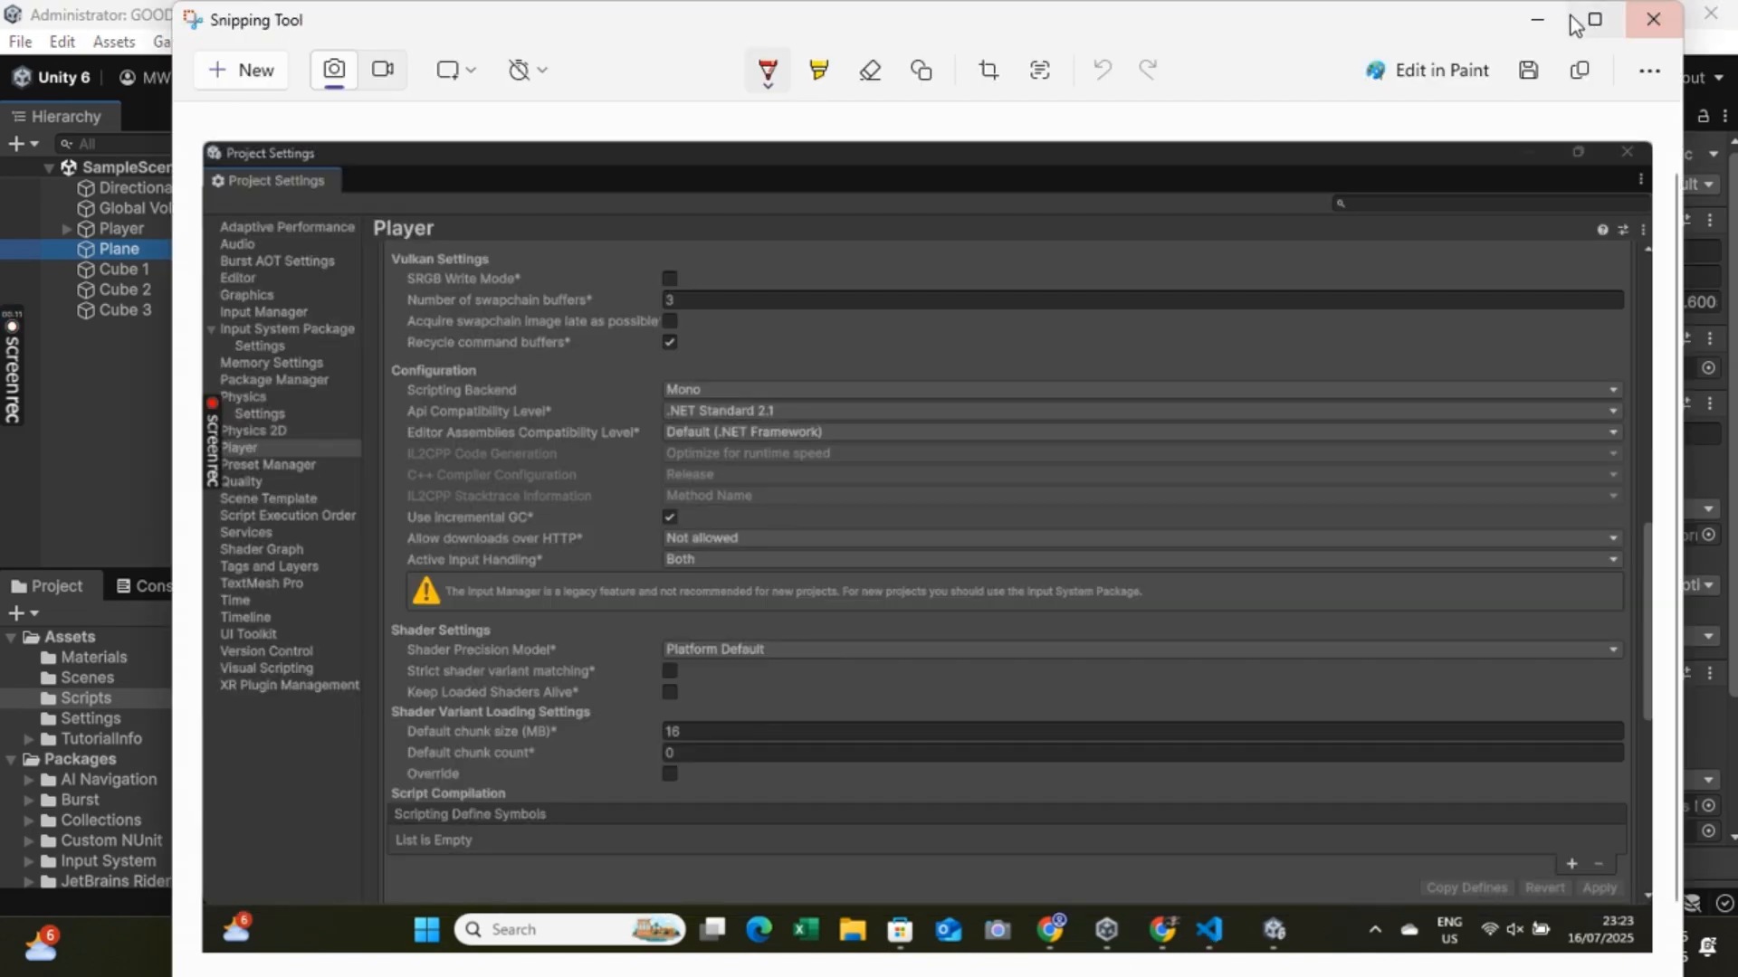
pyautogui.click(1533, 19)
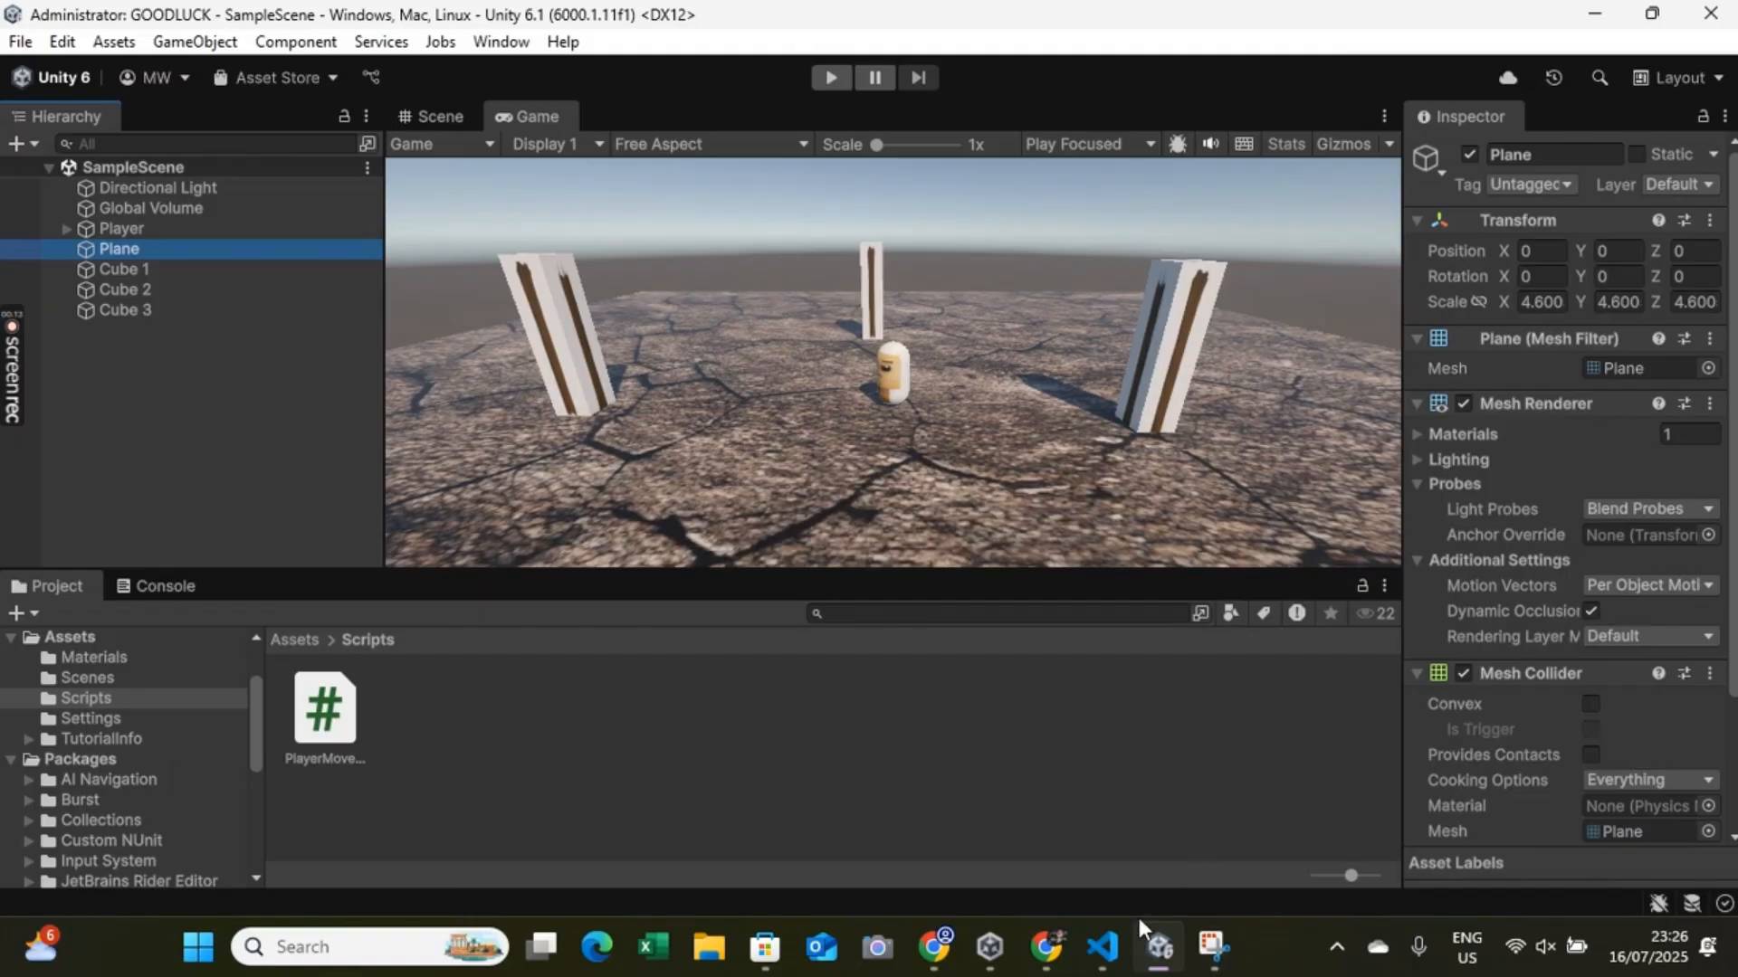
pyautogui.click(1106, 948)
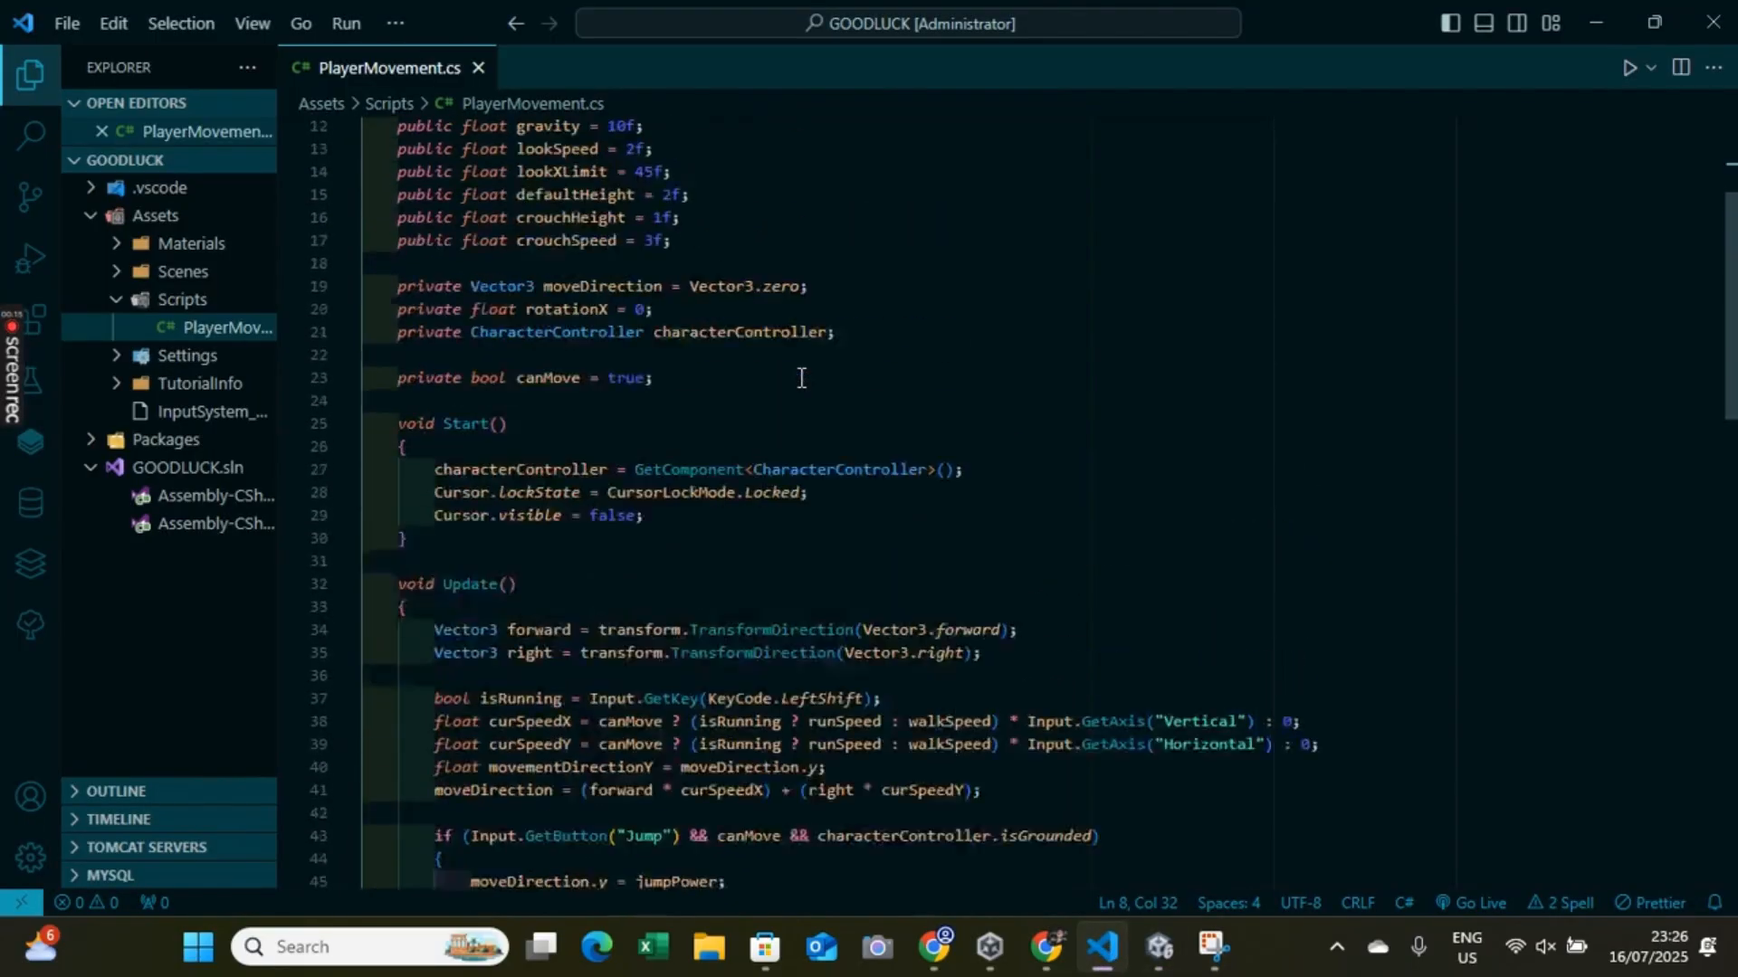
pyautogui.scroll(4, 801, 378)
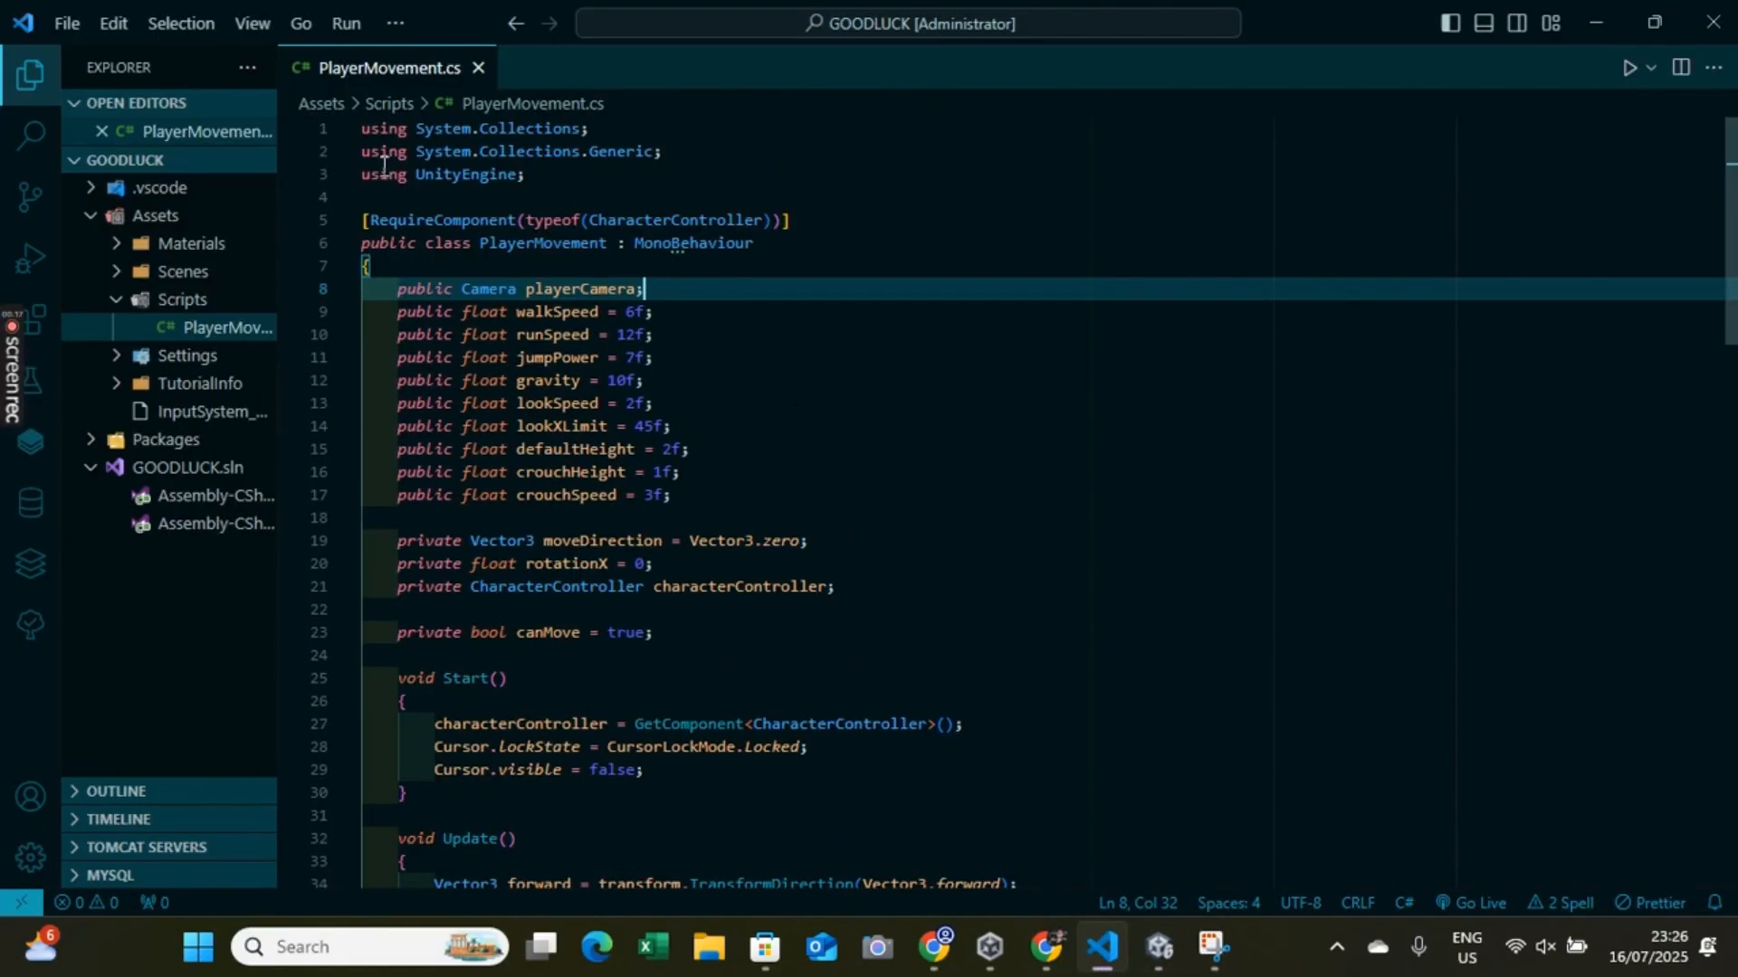
pyautogui.click(681, 151)
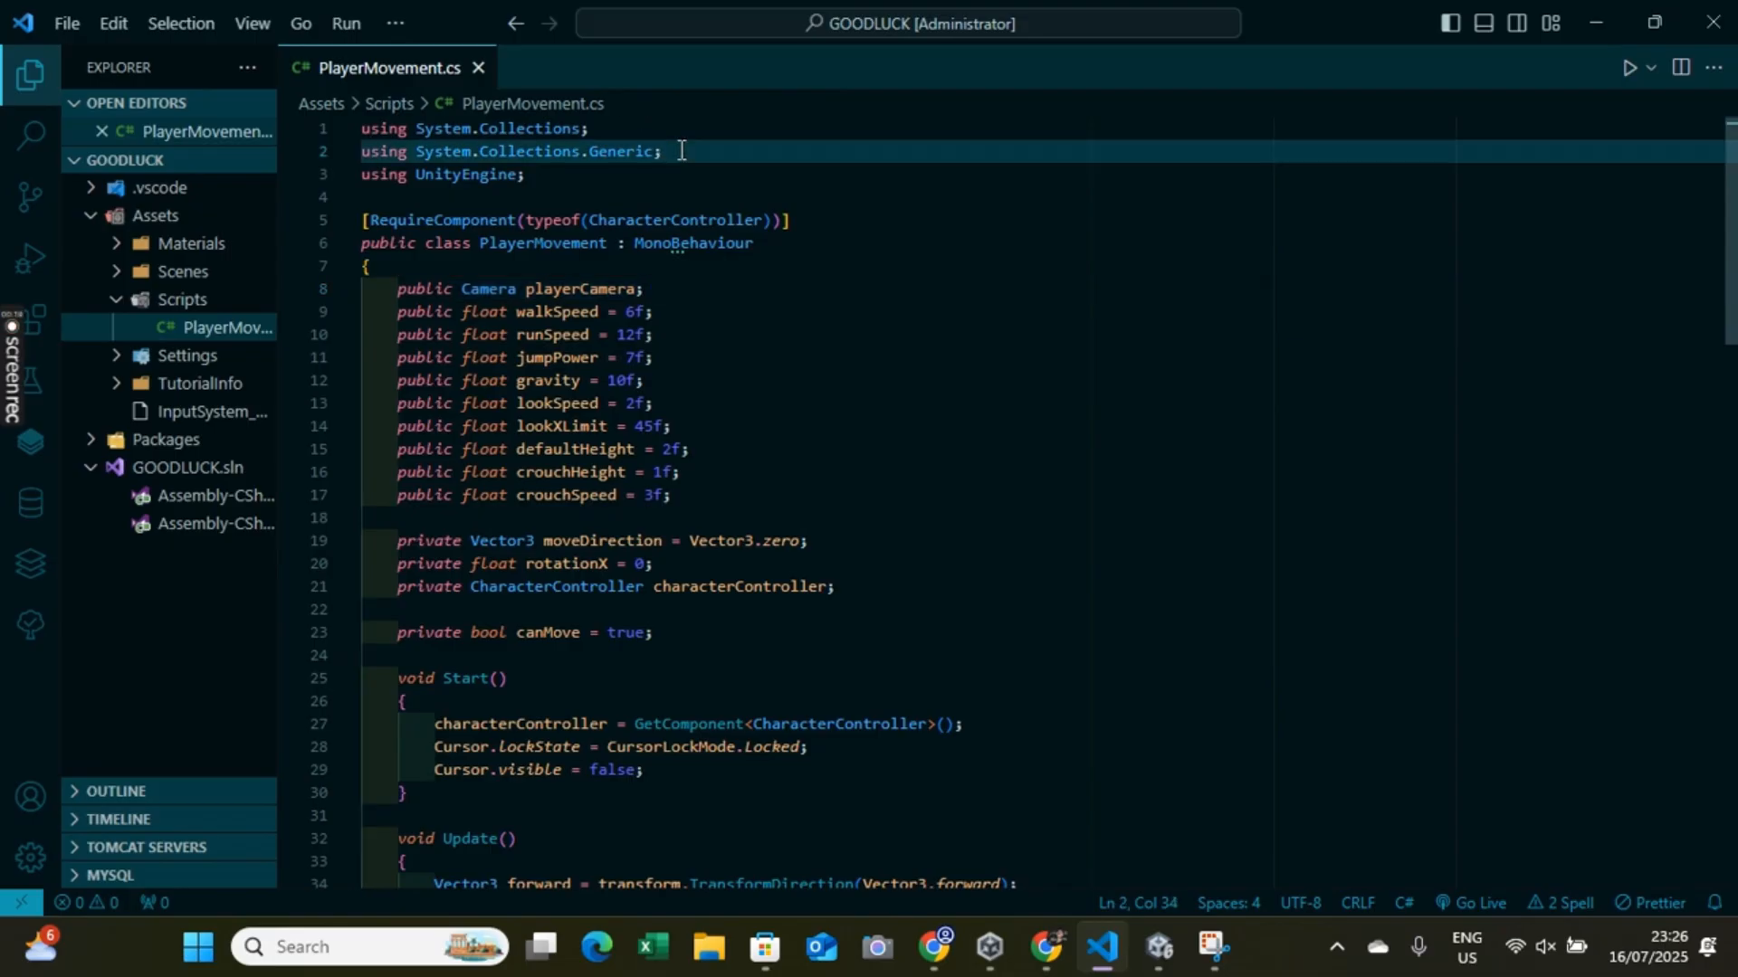
pyautogui.hotkey('ctrl', 'a')
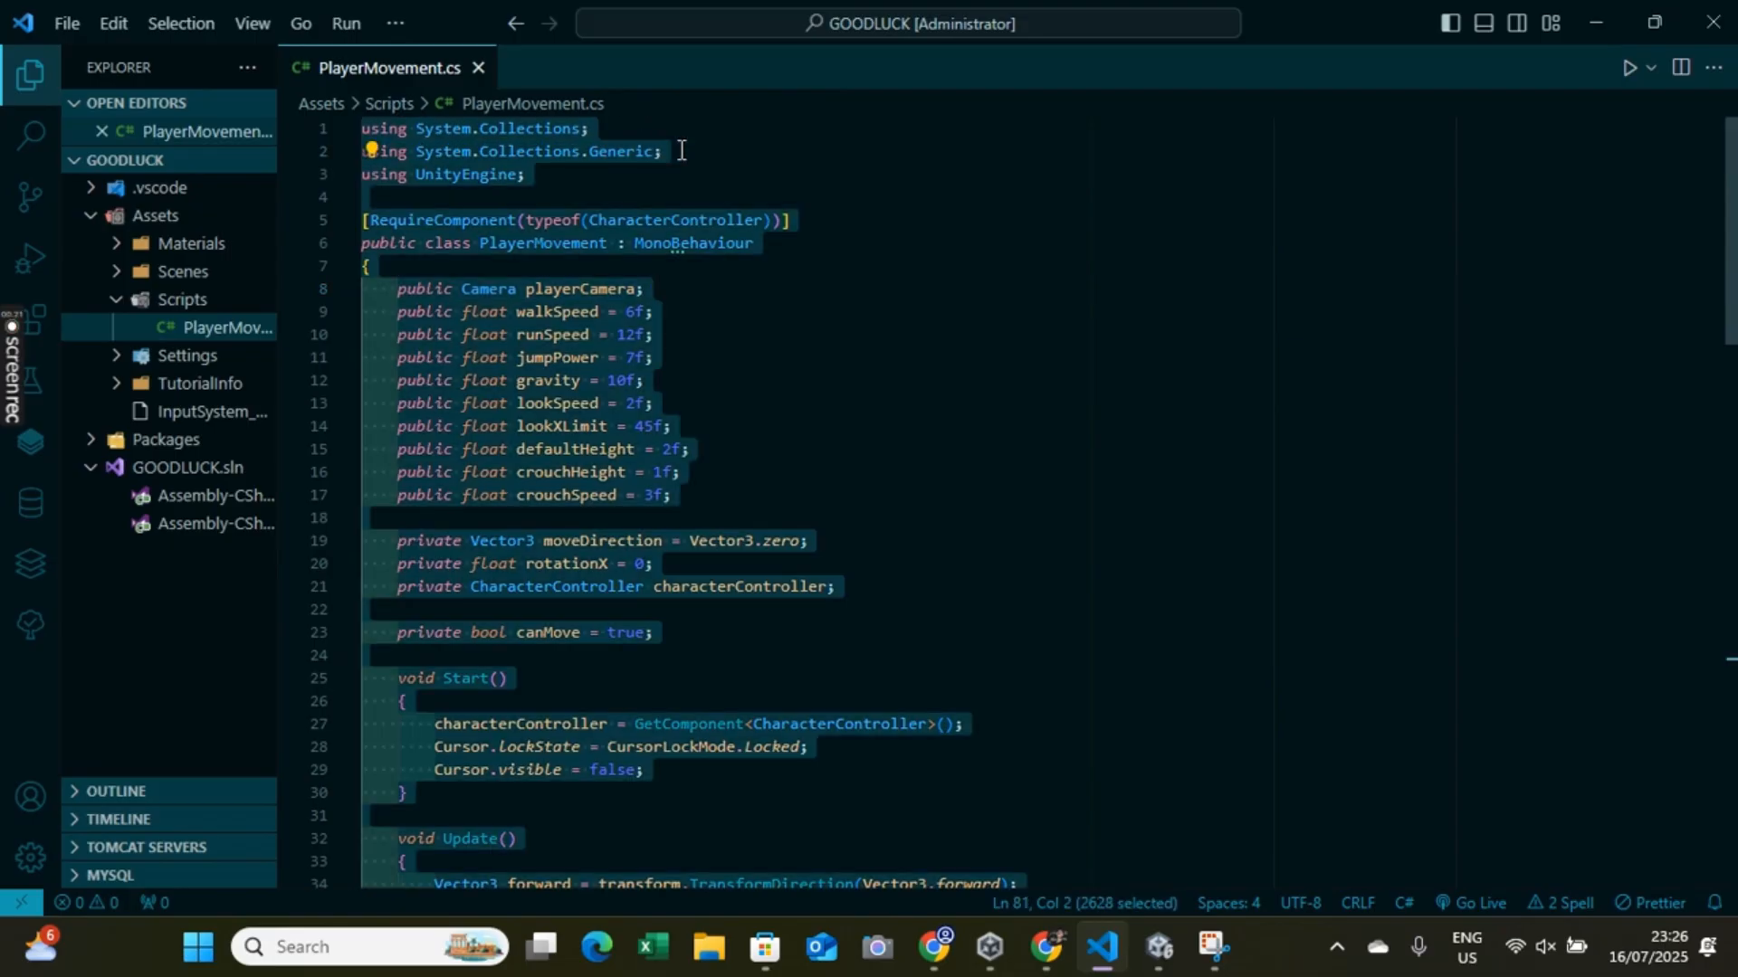
pyautogui.click(682, 150)
pyautogui.scroll(-20, 646, 239)
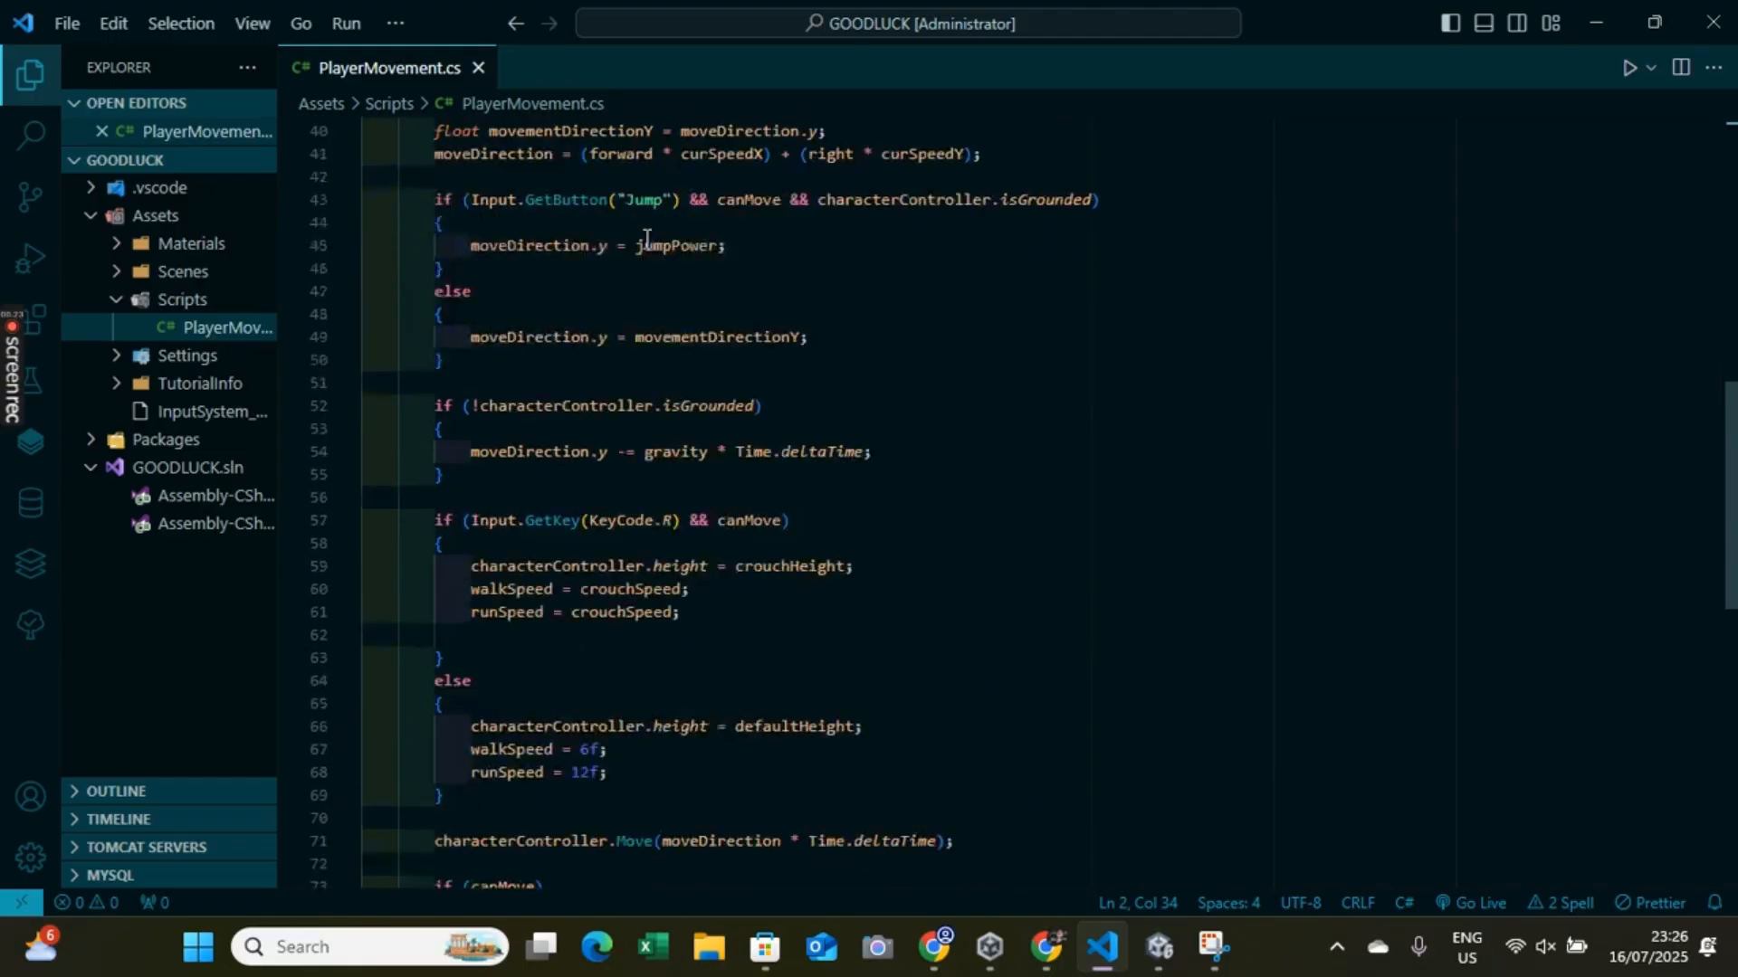
# Step: Switch back to Unity, test the player's movement and jump in Play mode, and stop the game
pyautogui.click(1157, 945)
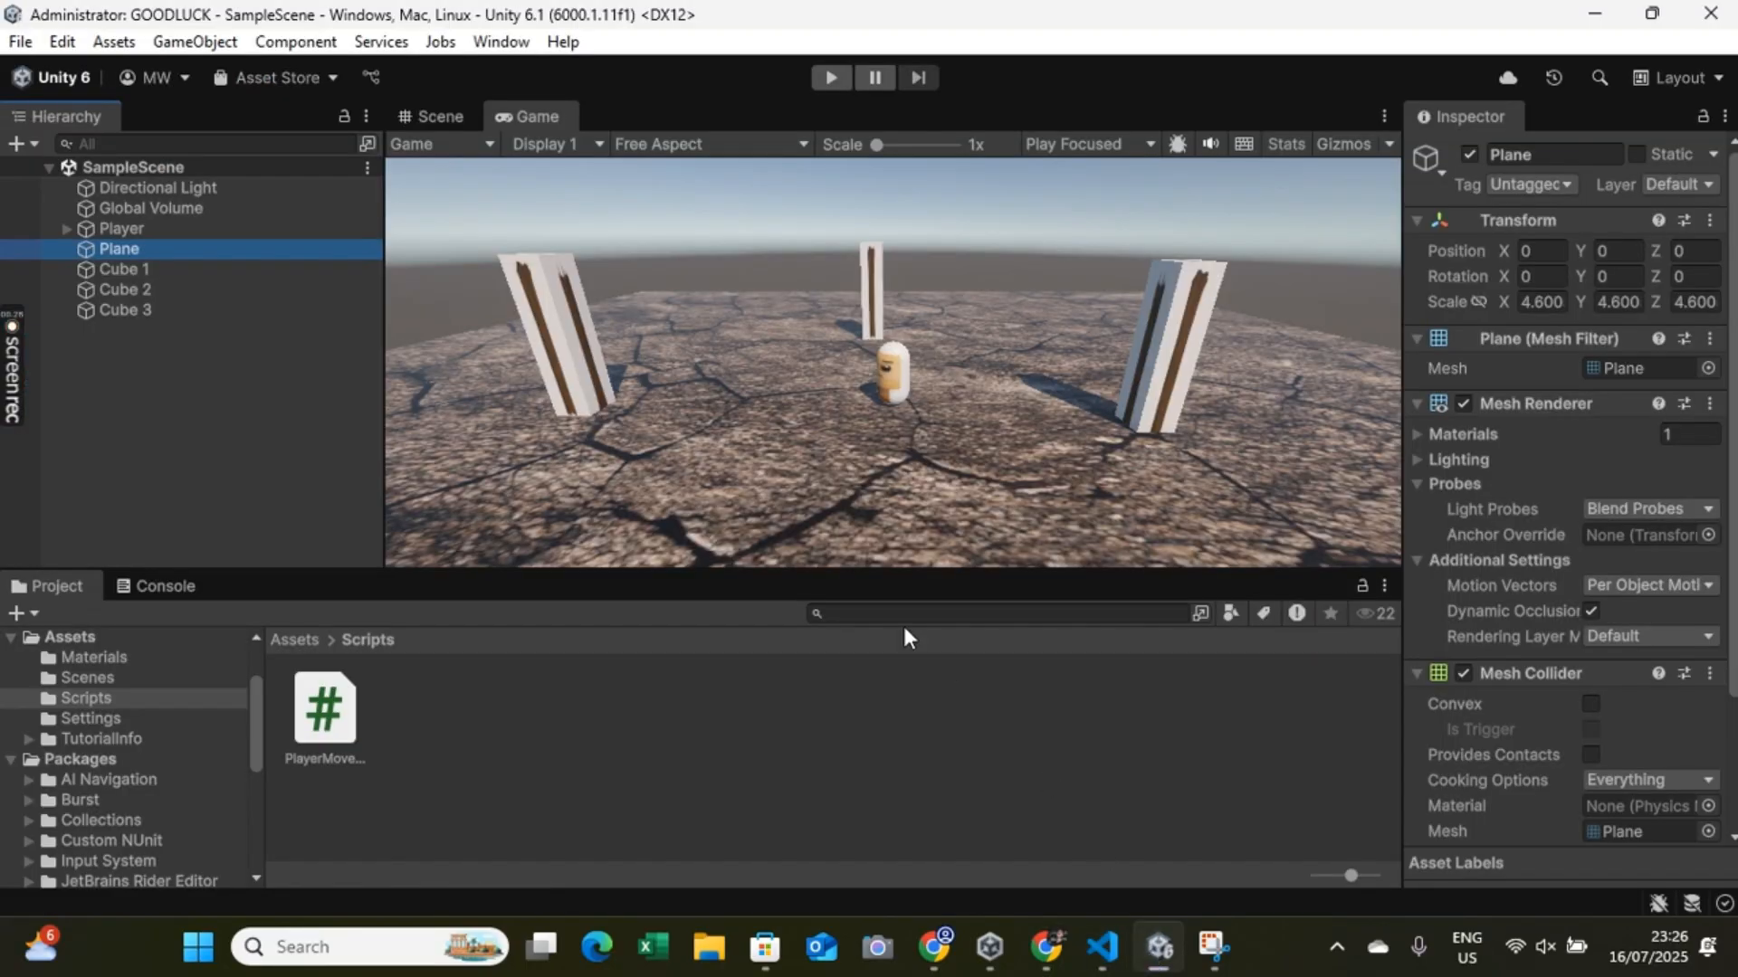
pyautogui.click(824, 78)
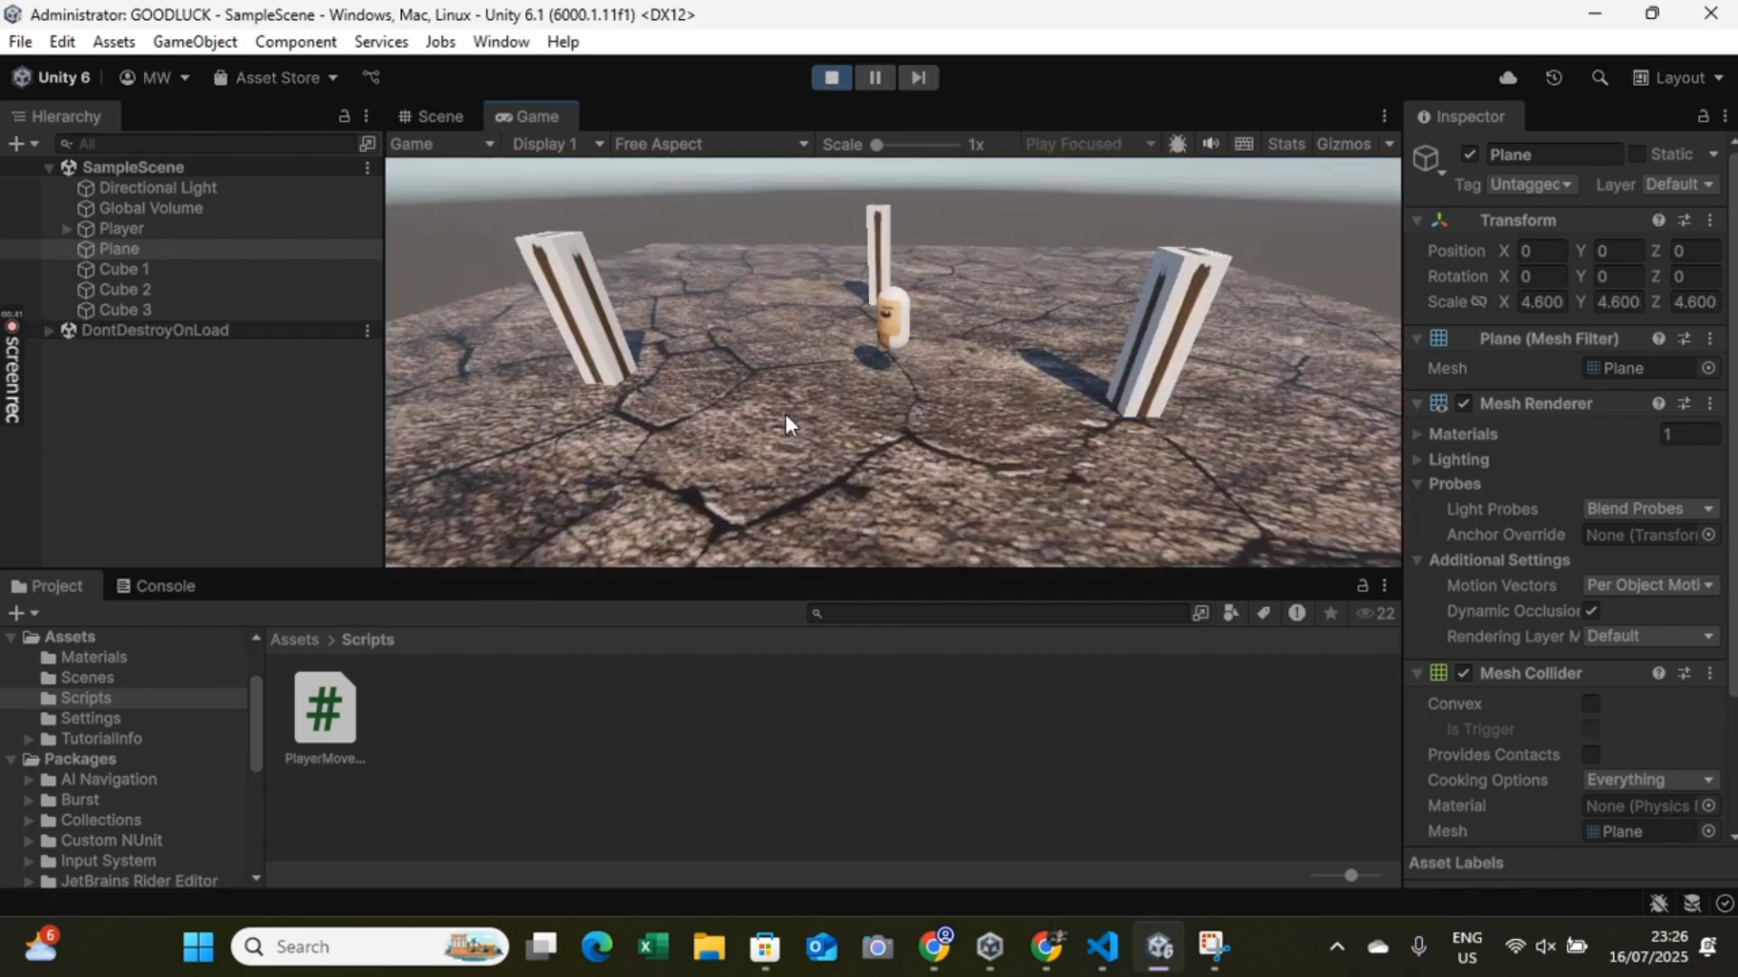
pyautogui.press('space')
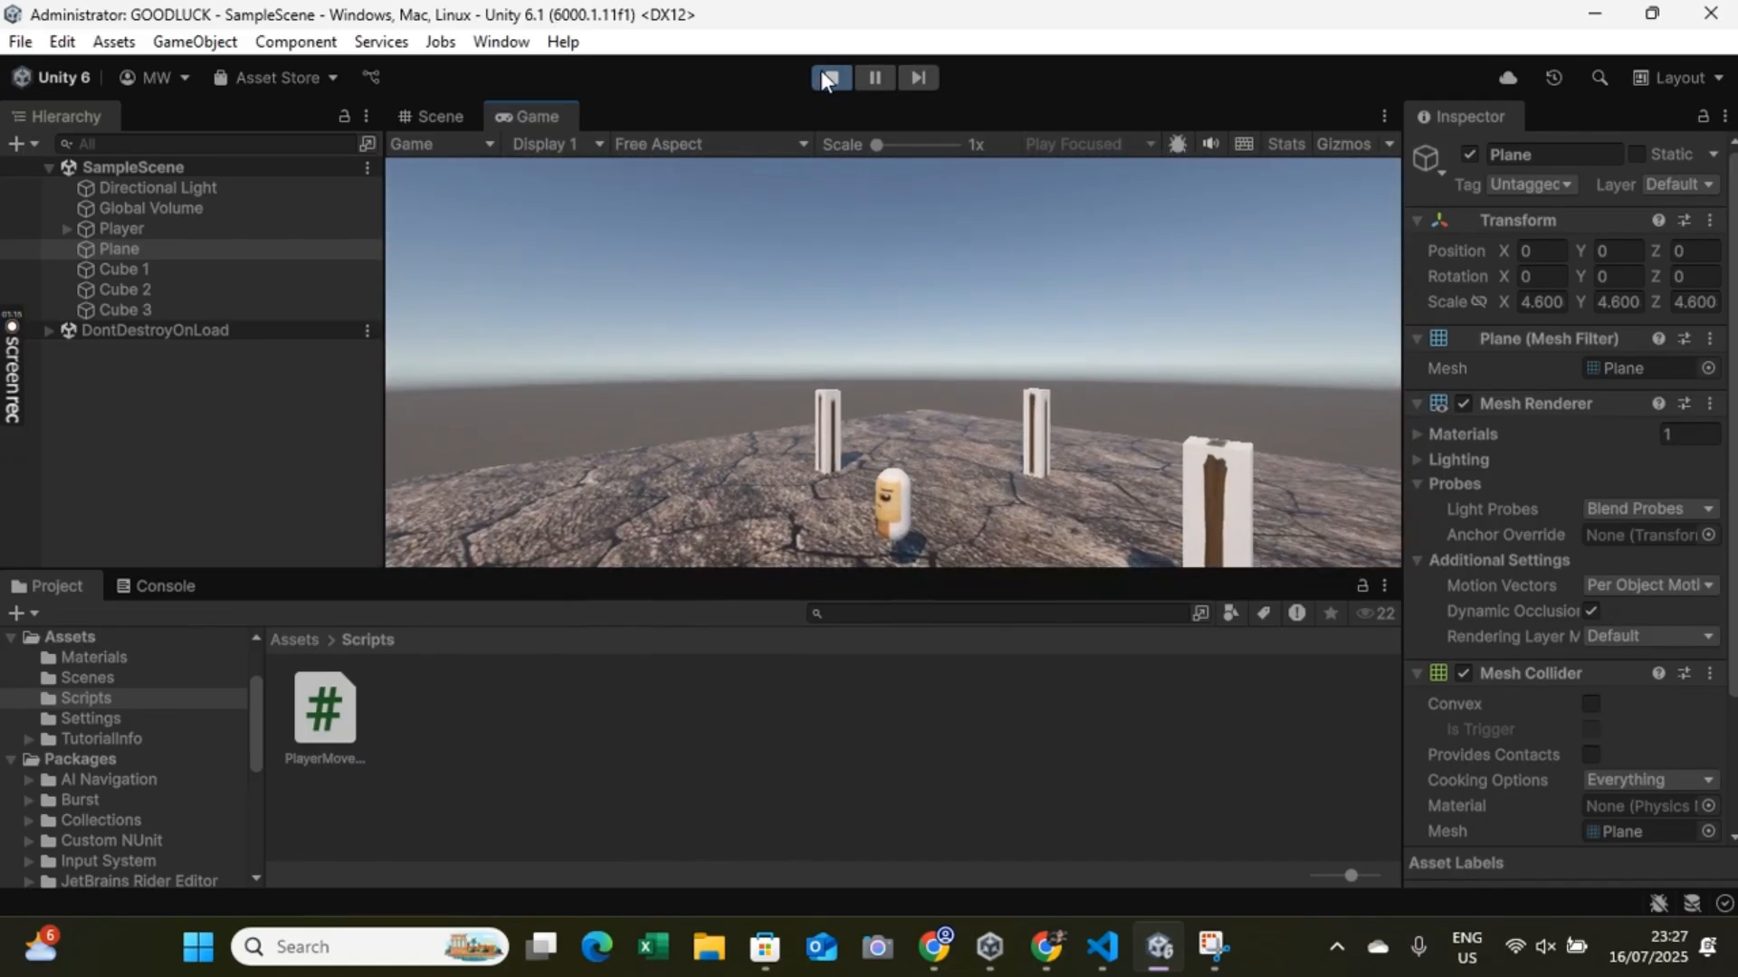
pyautogui.click(825, 74)
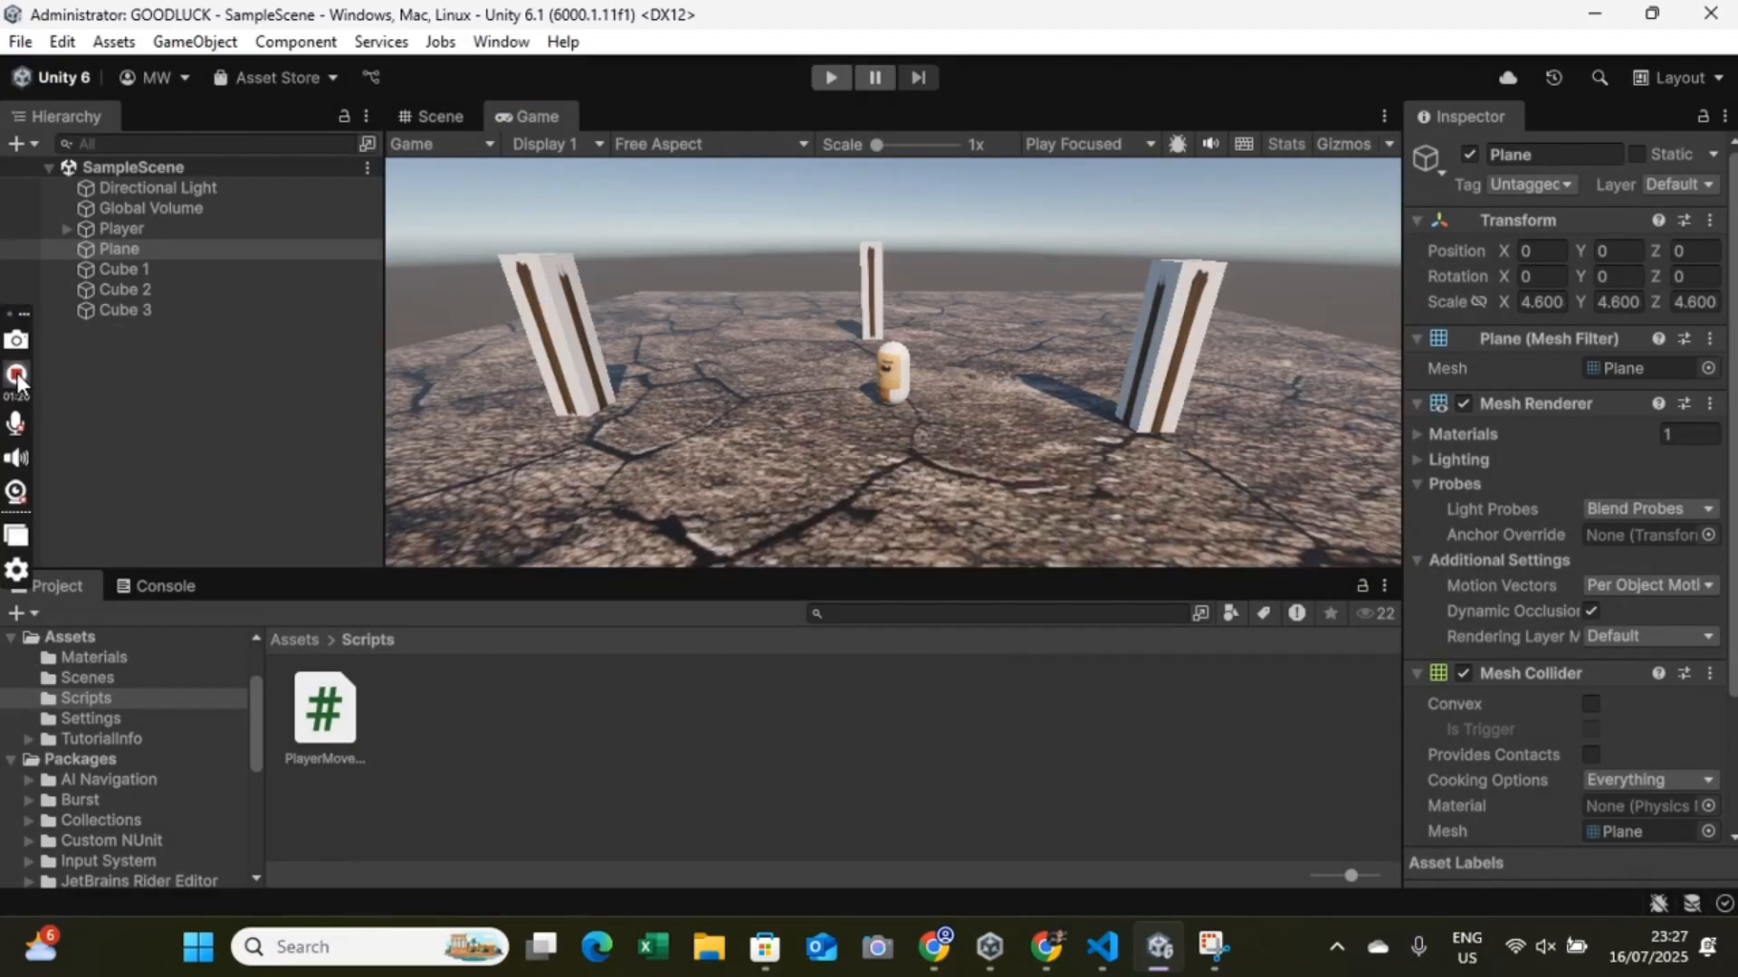
pyautogui.click(17, 376)
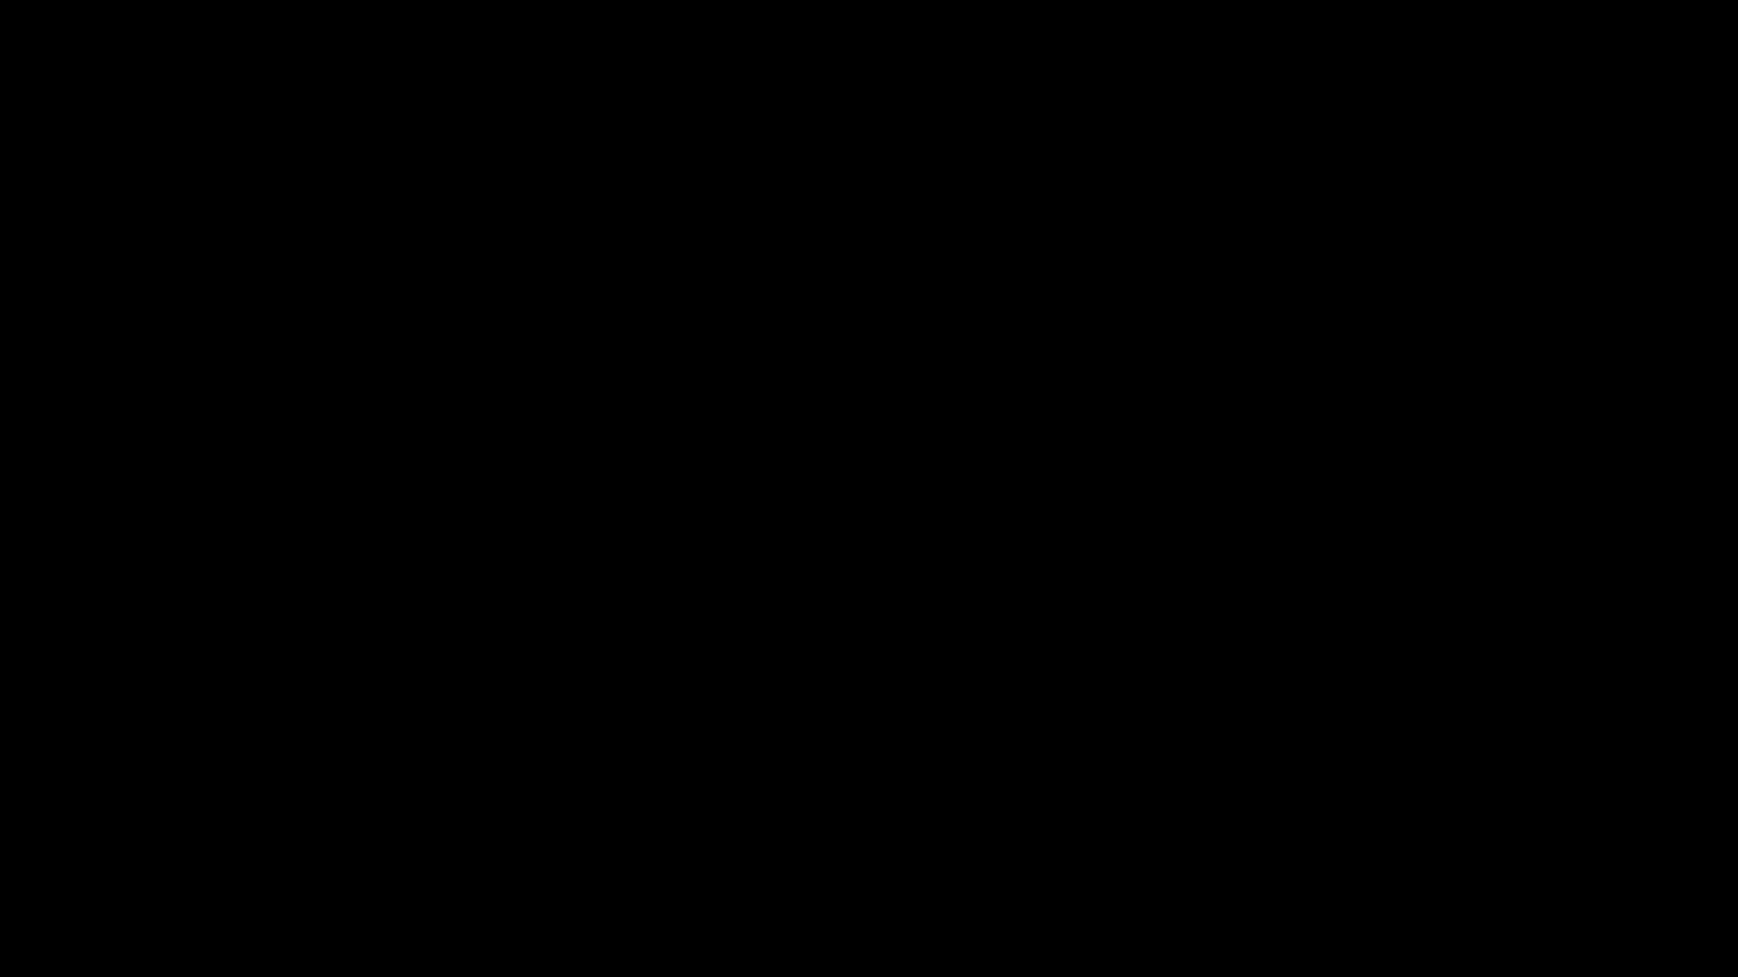